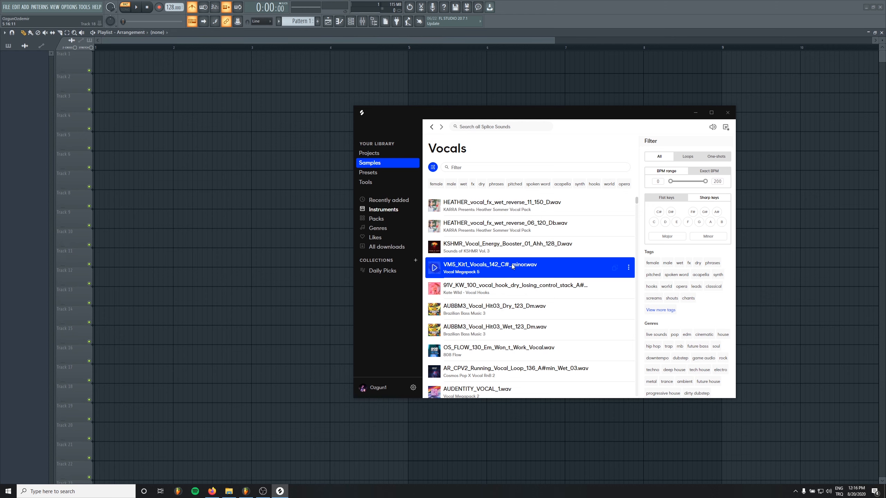
Place the sample VM5_Kit1_Vocals_142_C#_minor.wav at the start of Track 1 in the playlist.
left_click_drag(513, 267, 245, 63)
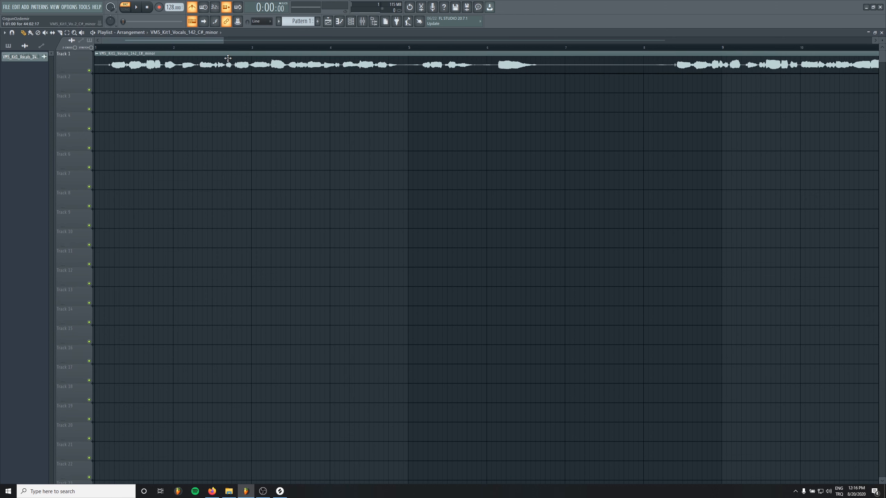
scroll(131, 59, "up", 3)
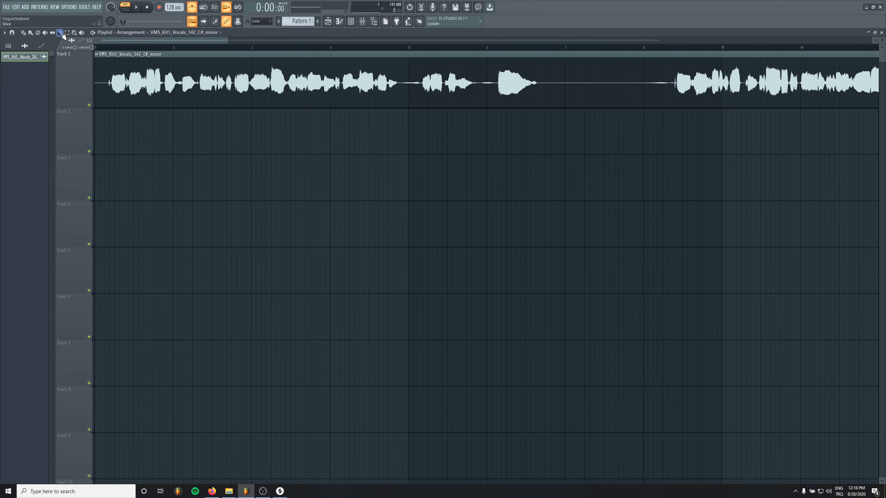
Slice the vocal clip at bar 7 and move the remaining part along Track 1 to about bar 37.
scroll(281, 239, "down", 5)
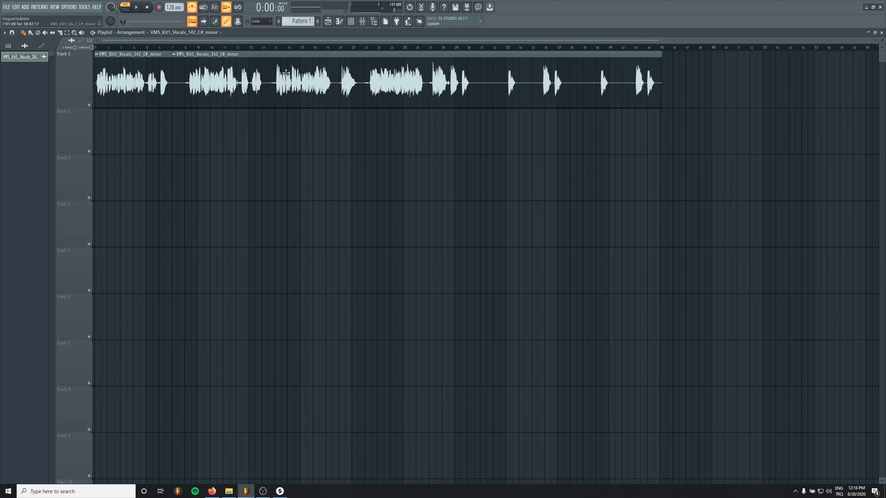
left_click_drag(220, 77, 606, 73)
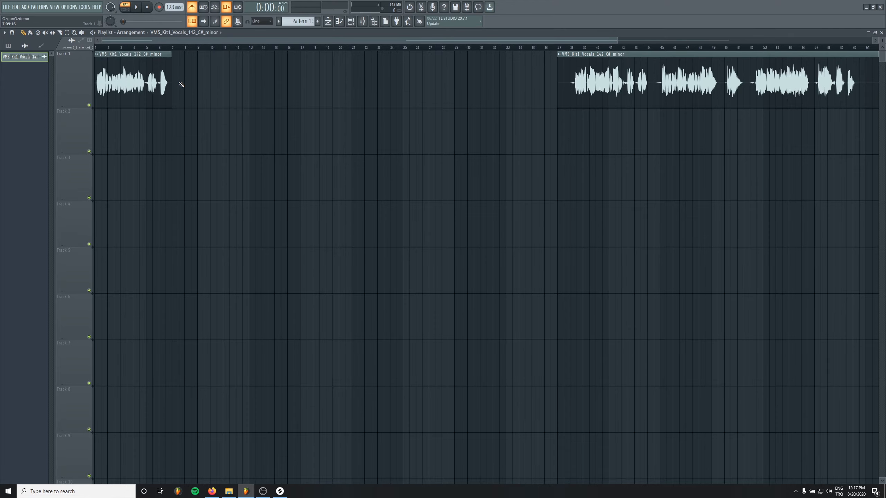
scroll(182, 84, "up", 3)
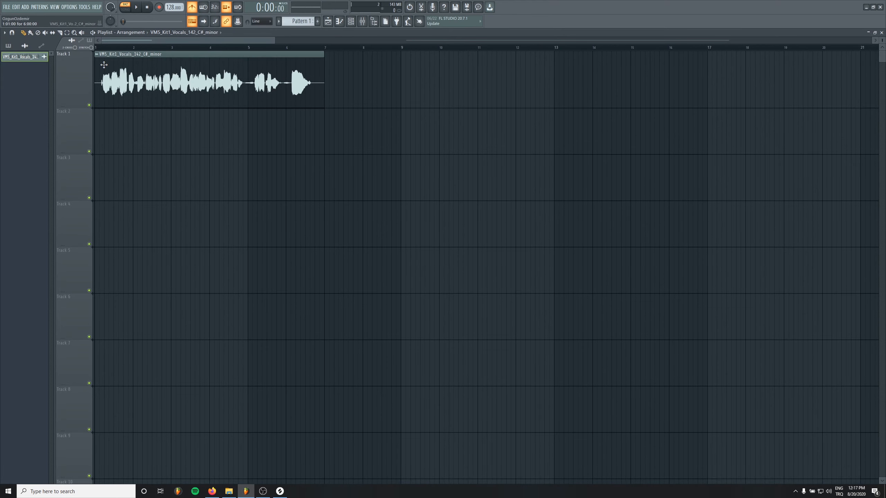
Make the first six-bar vocal clip unique as a sample.
left_click(97, 55)
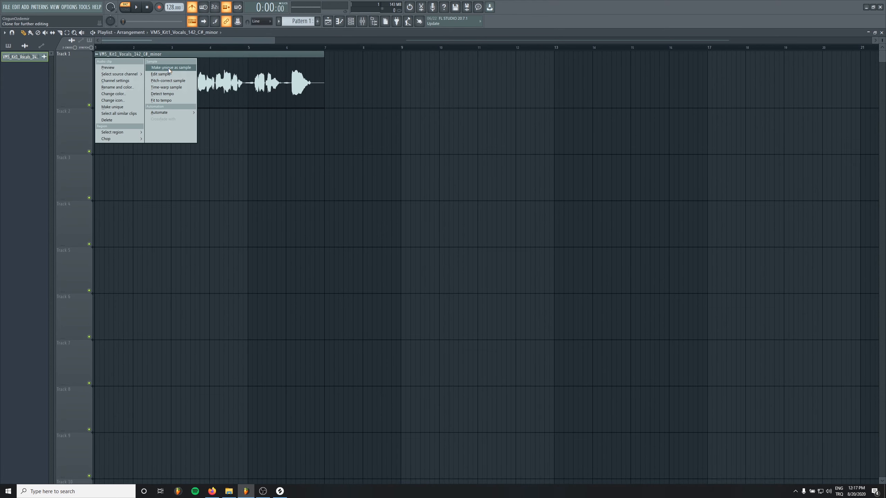
left_click(168, 67)
left_click(492, 323)
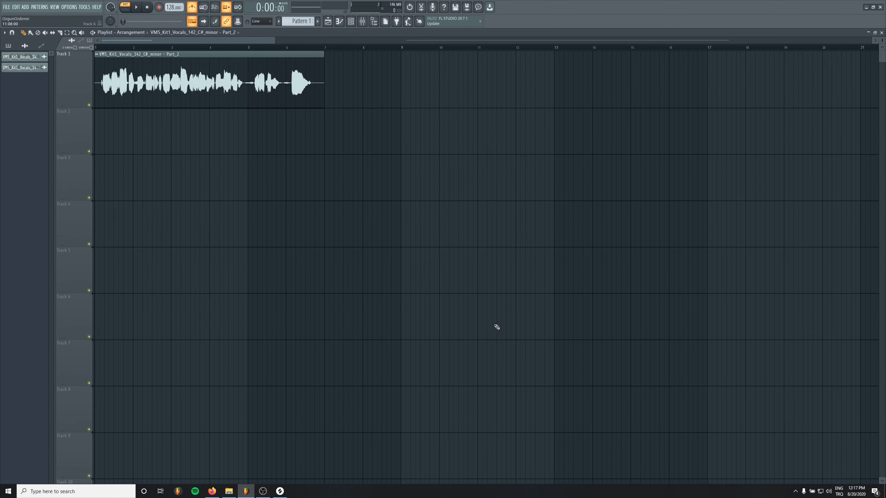
Open the new Part_2 vocal sample in a new Slicex channel and move its window clear of the clip.
double_click(218, 72)
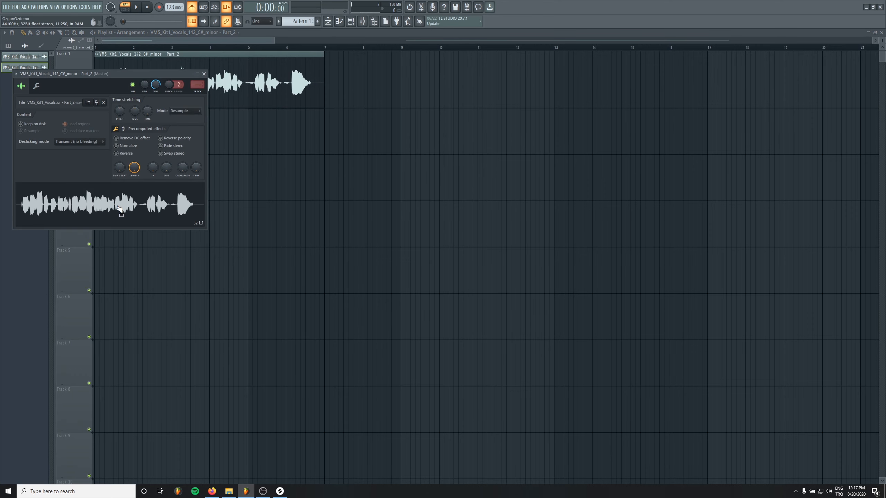
left_click(204, 74)
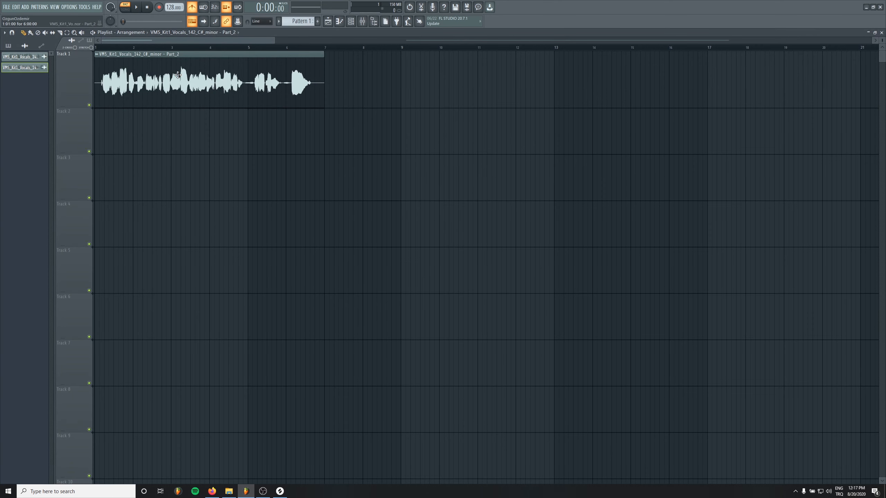
double_click(96, 54)
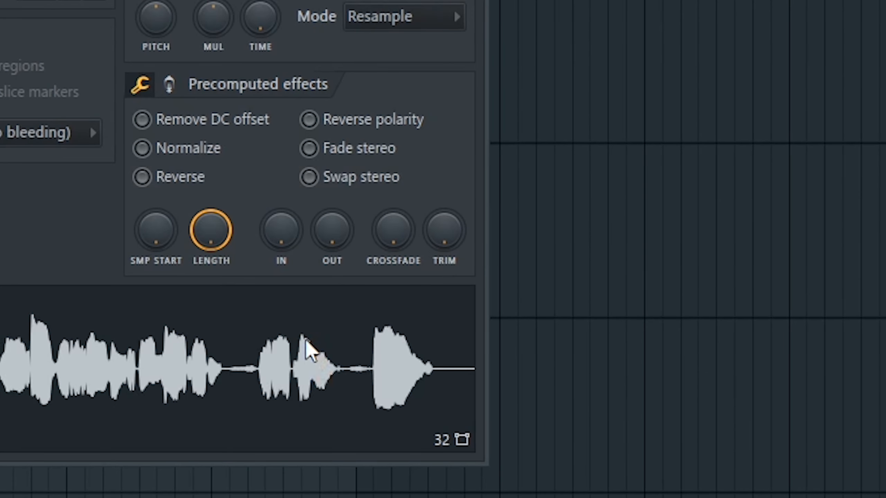
right_click(306, 342)
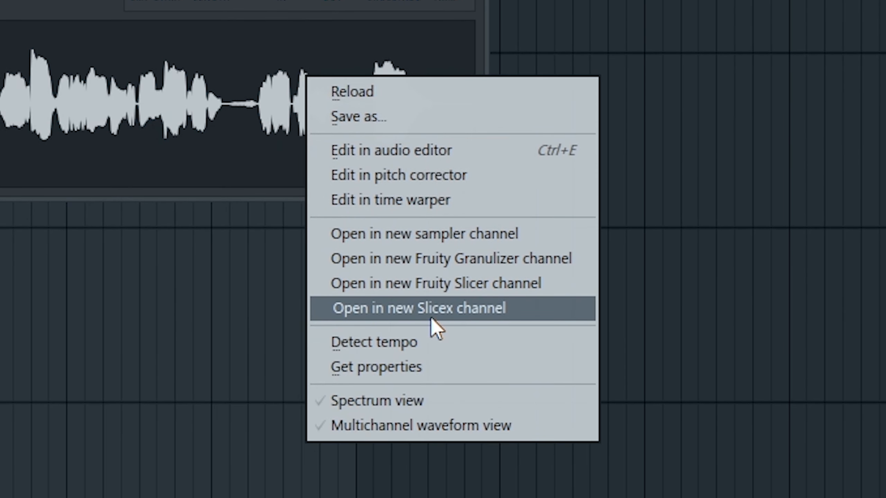
left_click(421, 319)
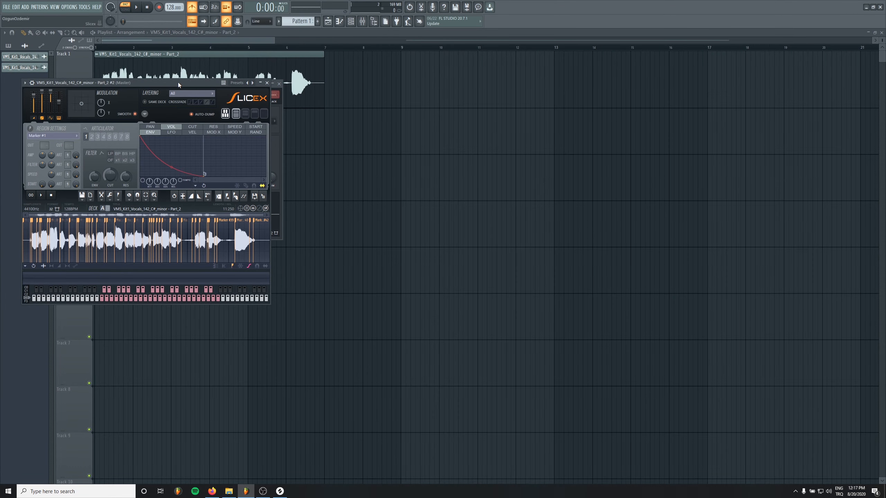
left_click_drag(178, 82, 312, 141)
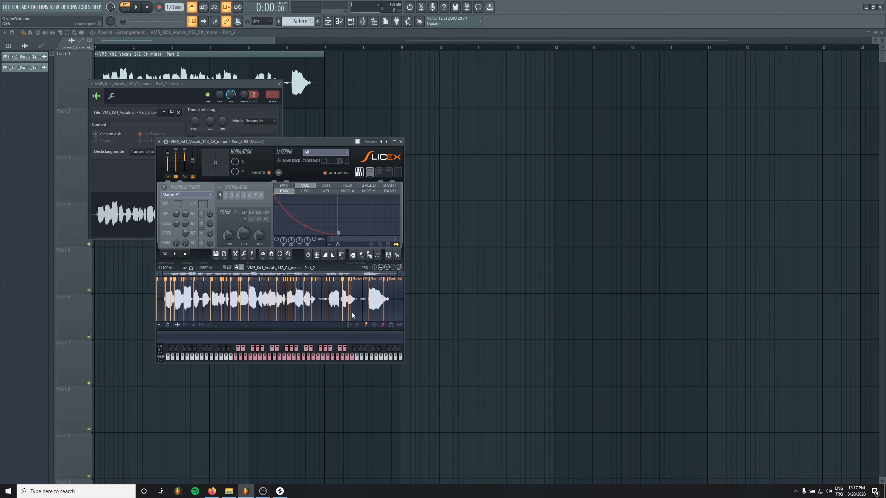
Nudge Marker #13 slightly earlier in the Slicex waveform.
scroll(223, 302, "up", 8)
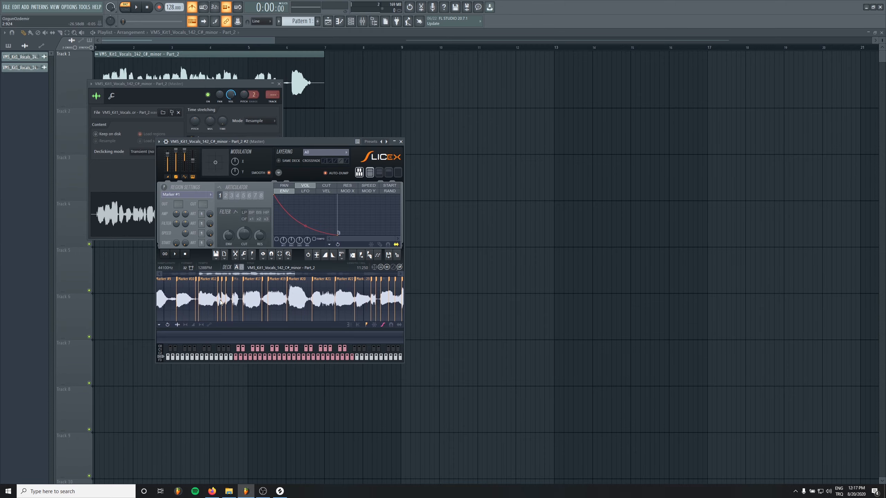
scroll(216, 305, "up", 3)
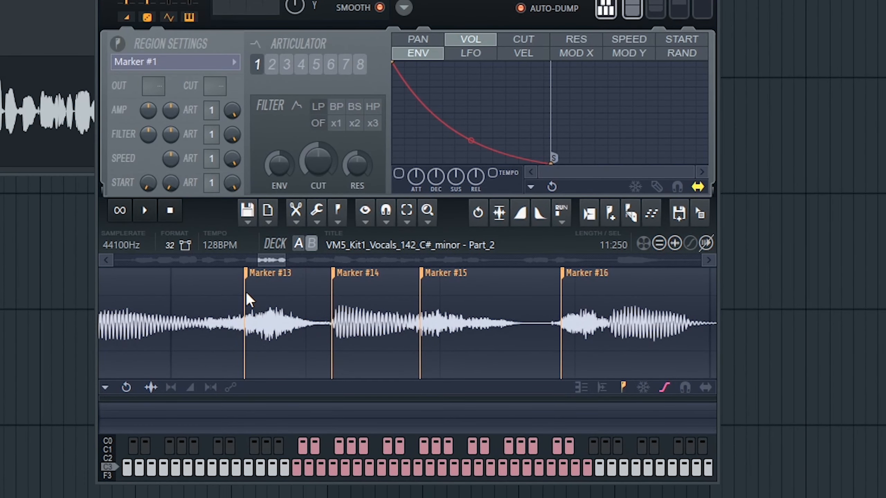
scroll(246, 292, "left", 2)
mouse_move(270, 278)
left_mouse_down()
mouse_move(237, 277)
mouse_move(267, 278)
left_mouse_up()
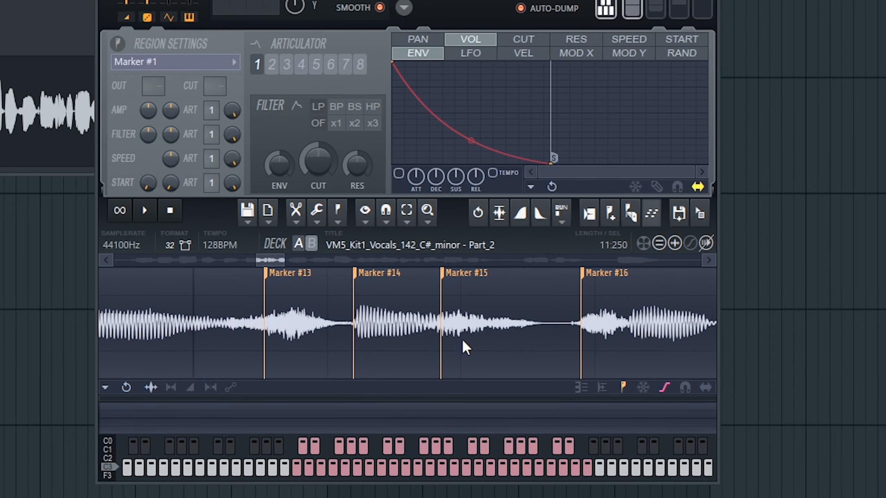
scroll(444, 343, "down", 4)
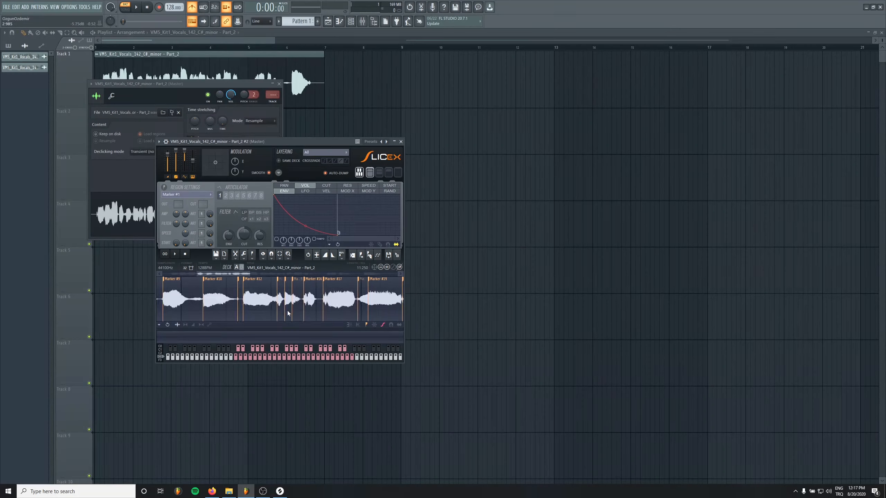
scroll(288, 313, "down", 3)
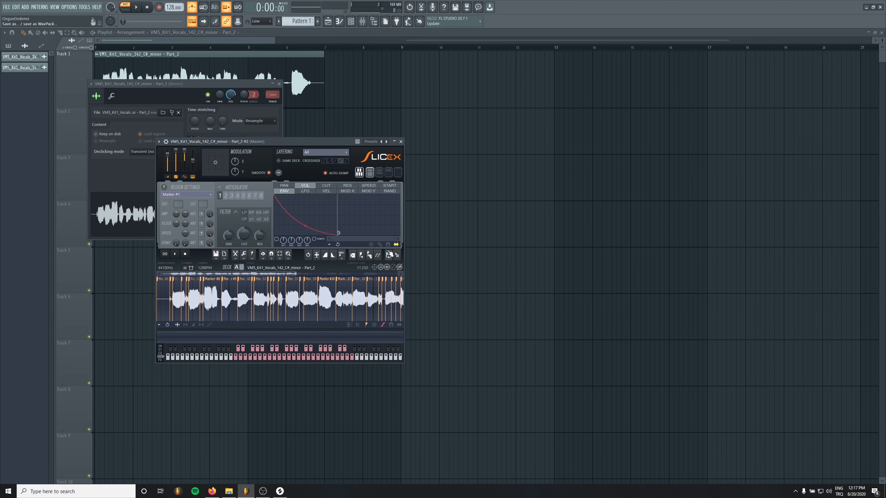
Close the Slicex and sampler windows and open the Slicex channel's piano roll from the Channel rack.
left_click(401, 142)
left_click(279, 84)
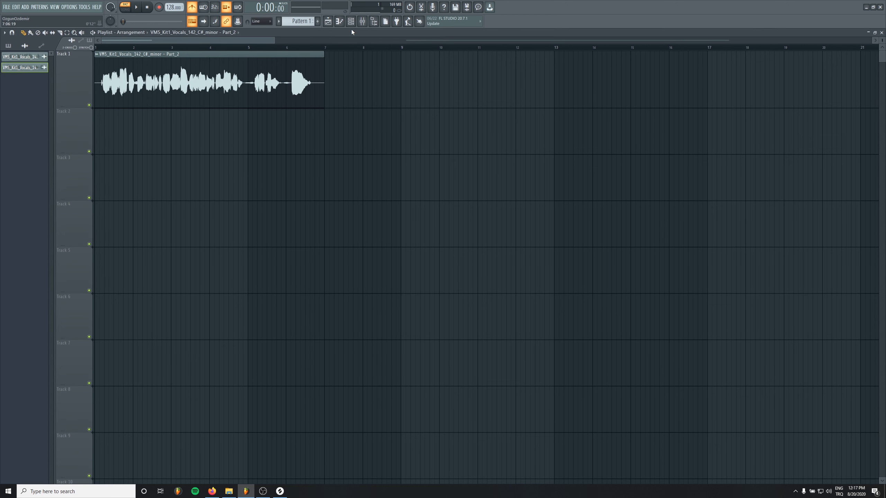
left_click(350, 21)
right_click(448, 240)
left_click(473, 238)
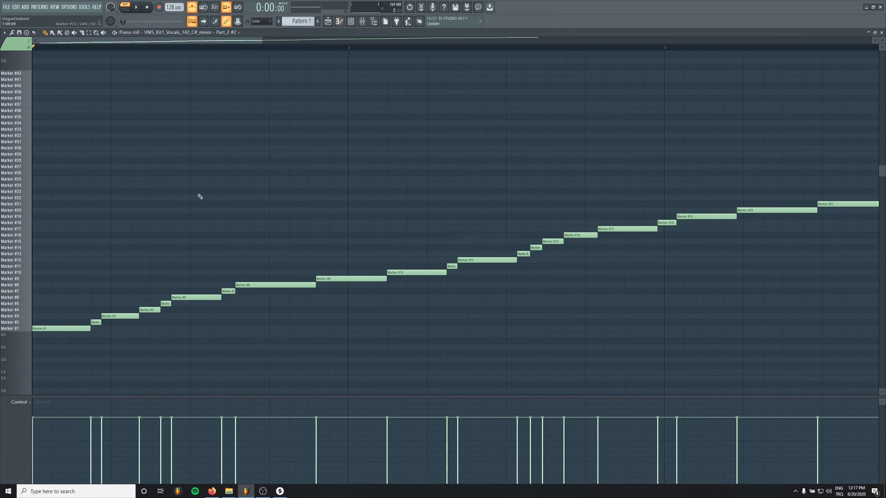
Play back the slice notes in the piano roll from the start.
scroll(179, 268, "down", 4)
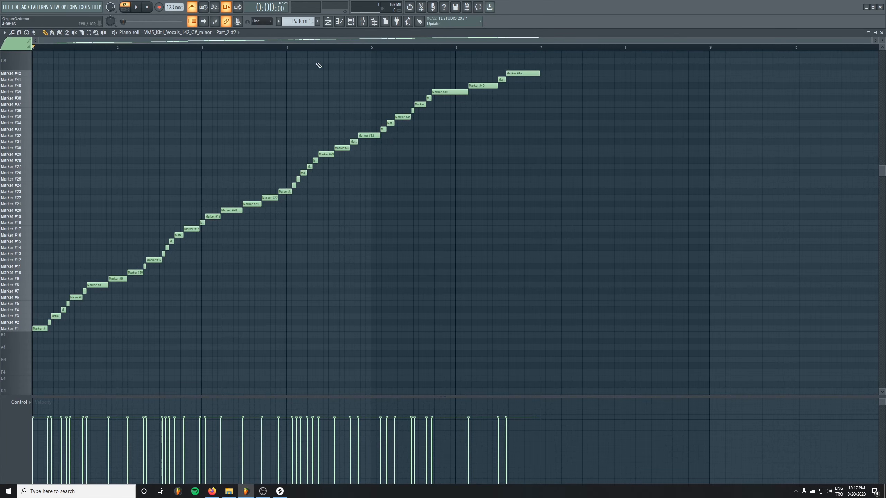
key("space")
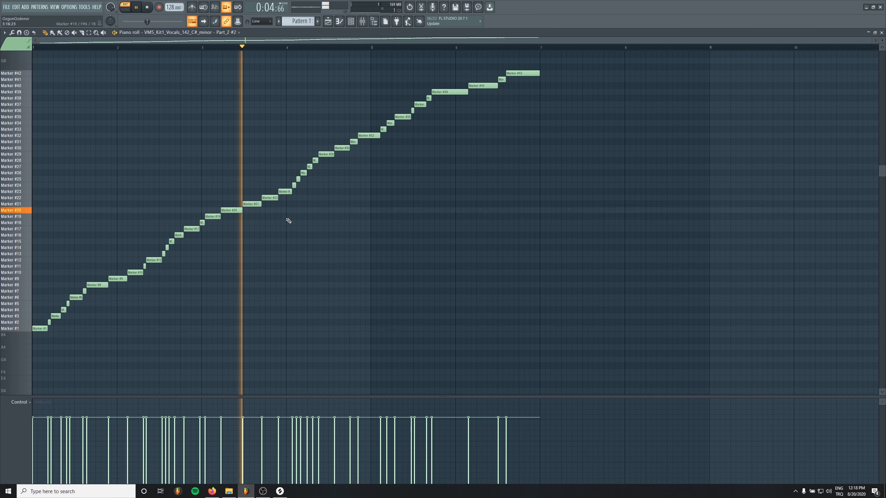
key("space")
Select the notes for Markers #13 to #15 and play back that section.
left_click_drag(150, 241, 172, 257)
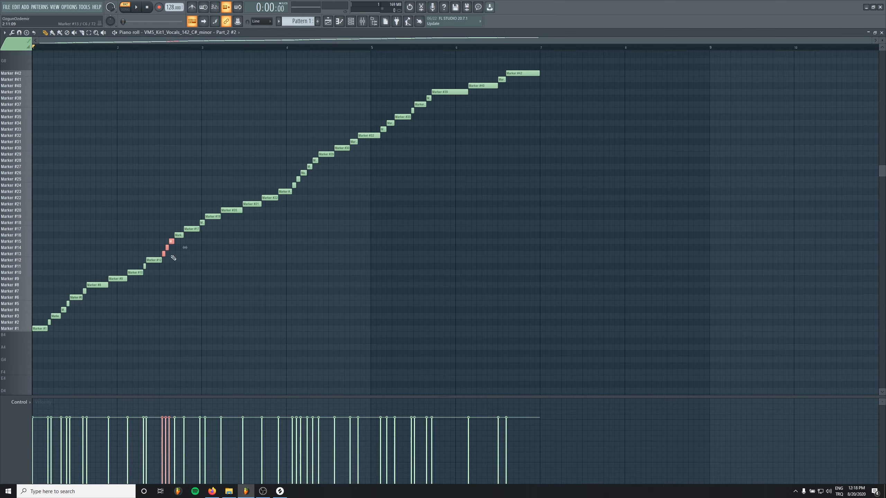
scroll(164, 246, "up", 5)
key("space")
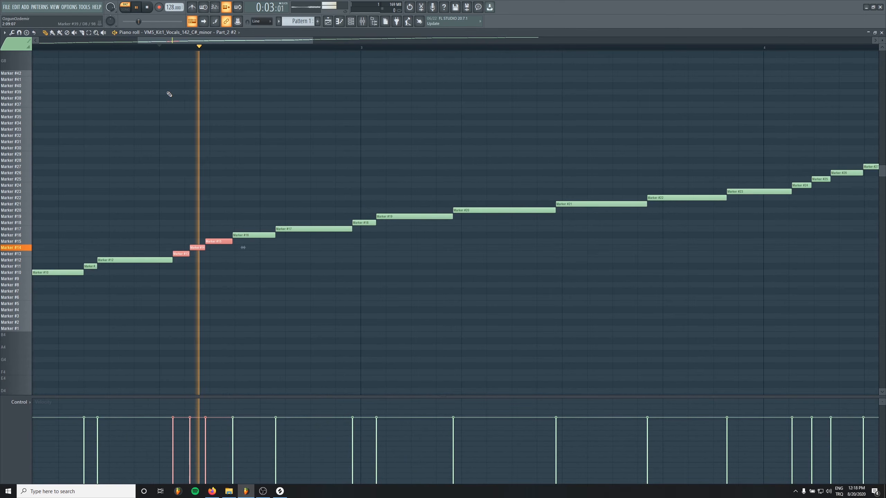
key("space")
Leave the piano roll and reopen the vocal's Slicex editor from the Channel rack.
key("F7")
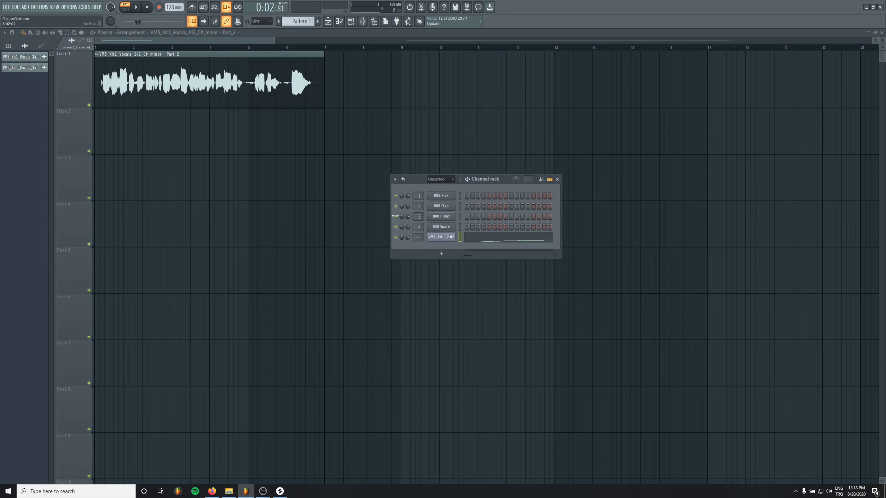
left_click(441, 237)
scroll(275, 308, "up", 8)
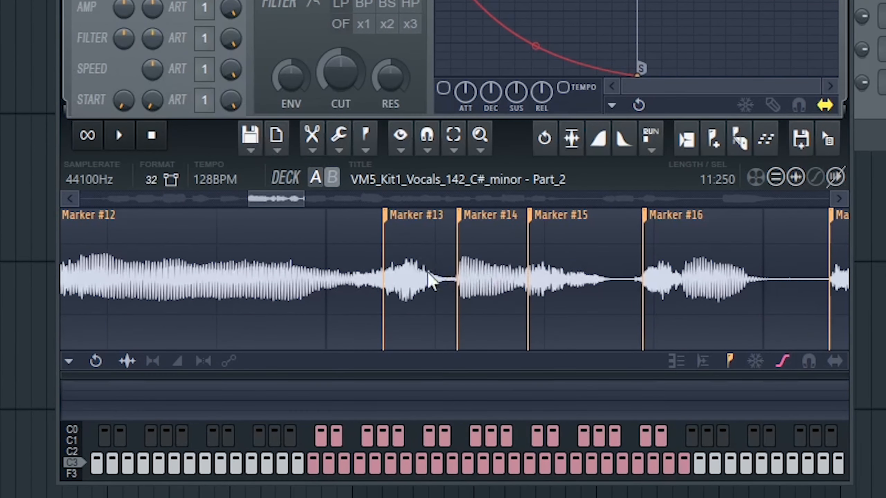
Delete slice marker #13, the renumbered #14 and #11 from the vocal waveform in Slicex.
scroll(427, 271, "up", 3)
left_click(323, 195)
left_click_drag(324, 196, 227, 213)
scroll(291, 303, "down", 6)
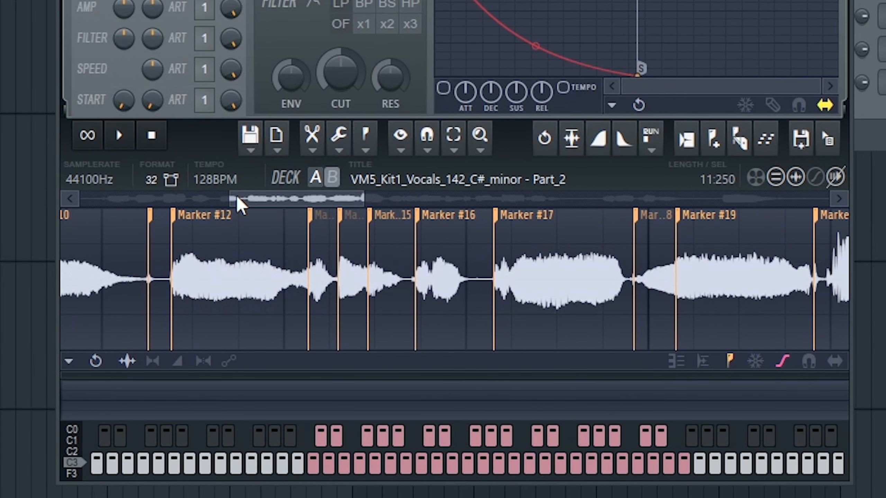
left_click(258, 220)
right_click(310, 218)
left_click(344, 246)
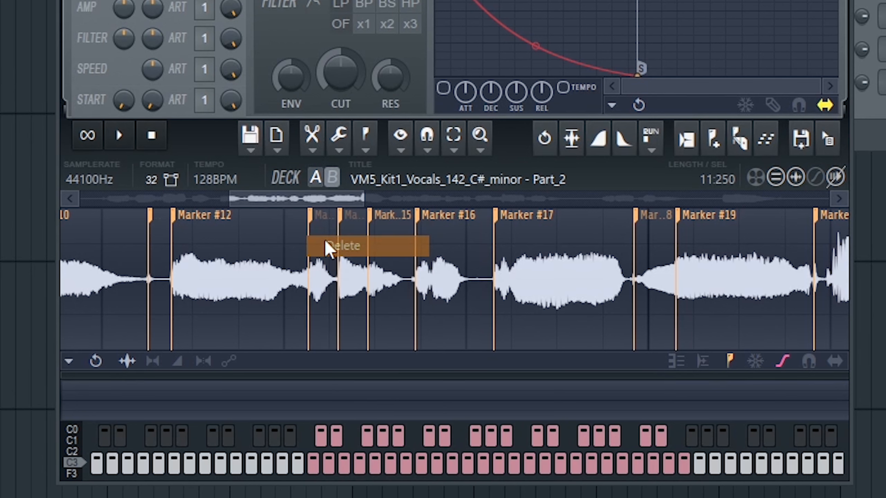
right_click(366, 217)
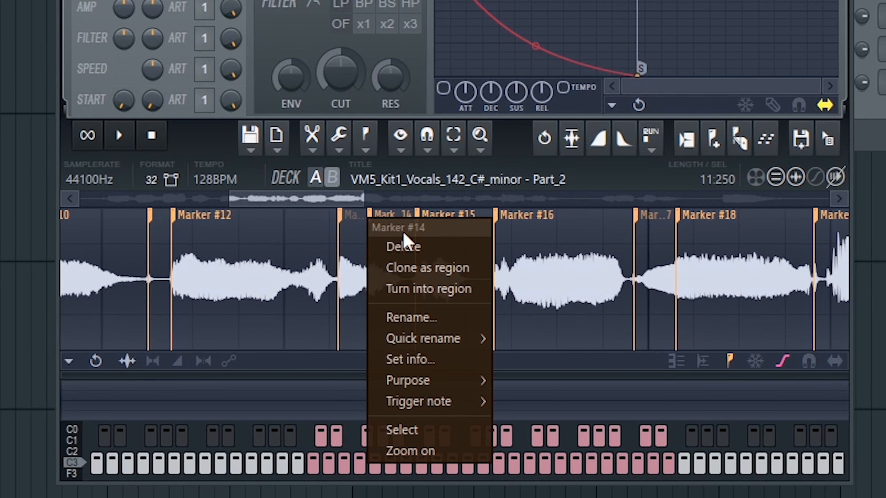
left_click(391, 244)
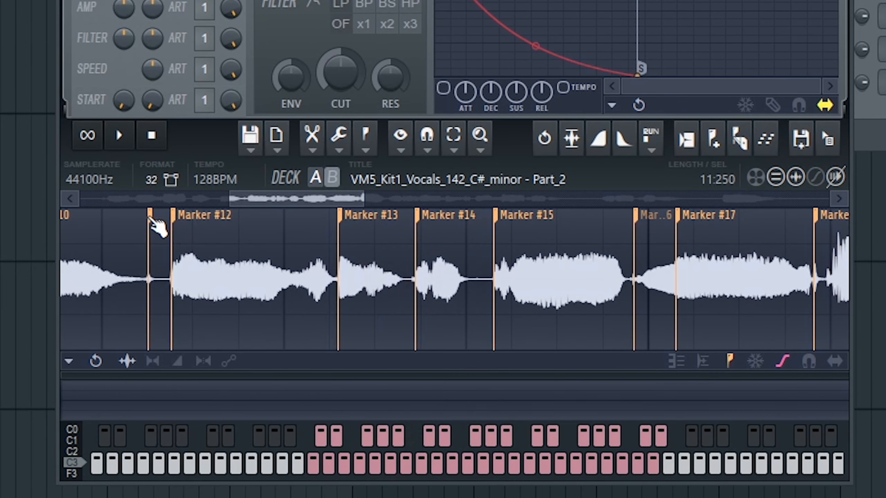
right_click(151, 217)
left_click(181, 245)
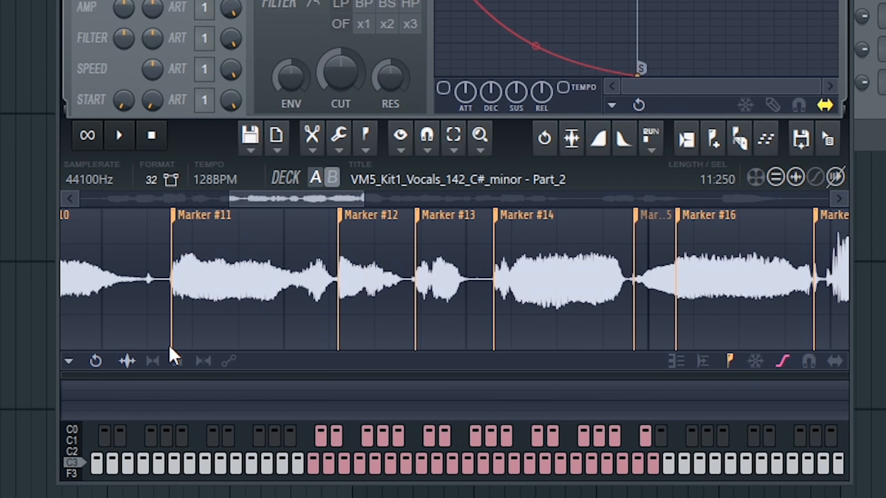
Select the Marker #10 slice and review the remaining slice markers back to the start of the waveform.
scroll(191, 328, "down", 4)
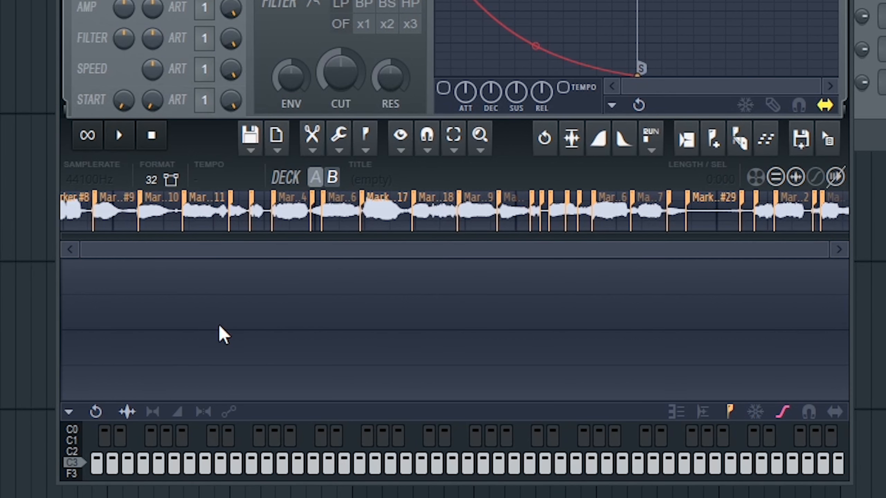
left_click(167, 218)
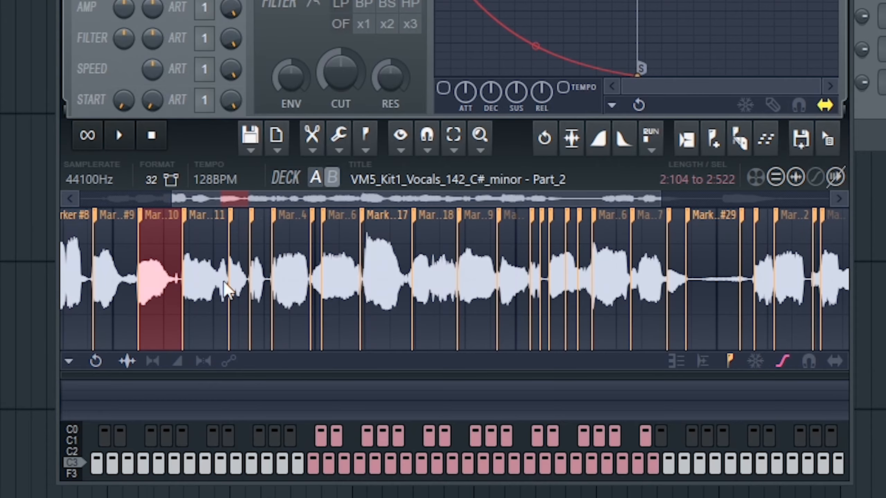
scroll(223, 284, "down", 3)
scroll(64, 276, "up", 6)
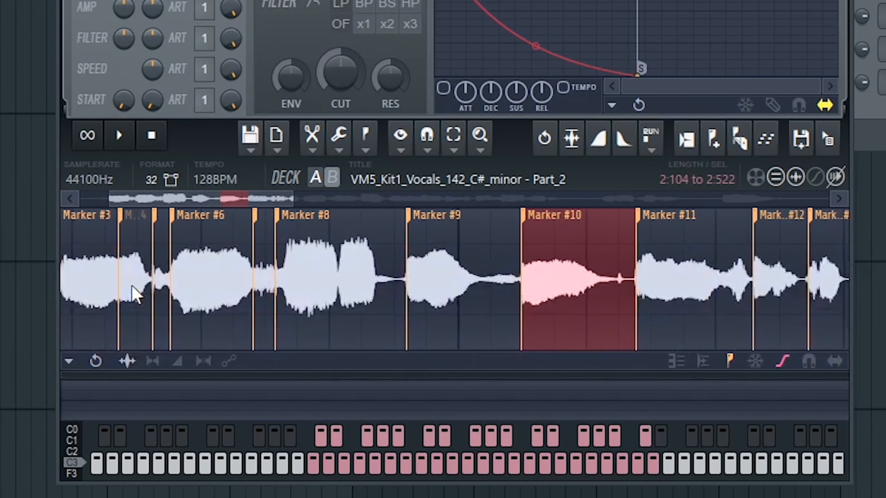
mouse_move(132, 286)
left_mouse_down()
mouse_move(7, 290)
mouse_move(378, 296)
left_mouse_up()
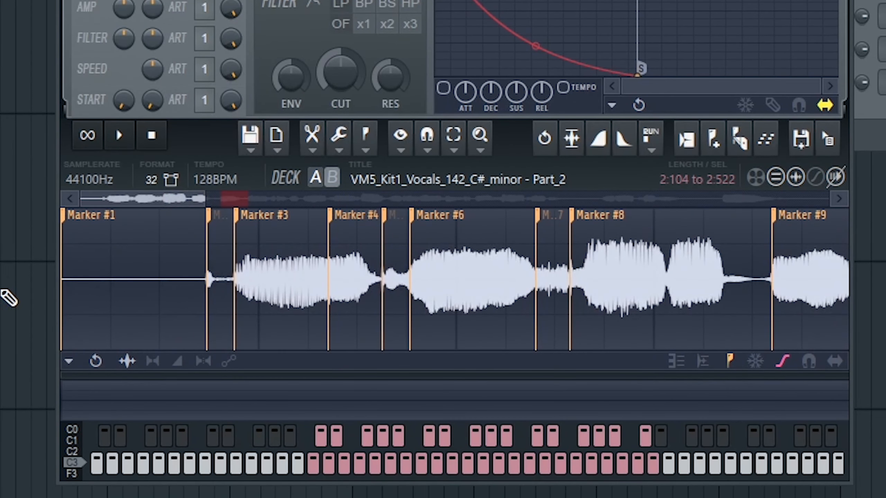
Delete the vocal's first two slice markers and the one splitting the first sustained phrase in the Slicex waveform.
left_click(66, 241)
right_click(69, 221)
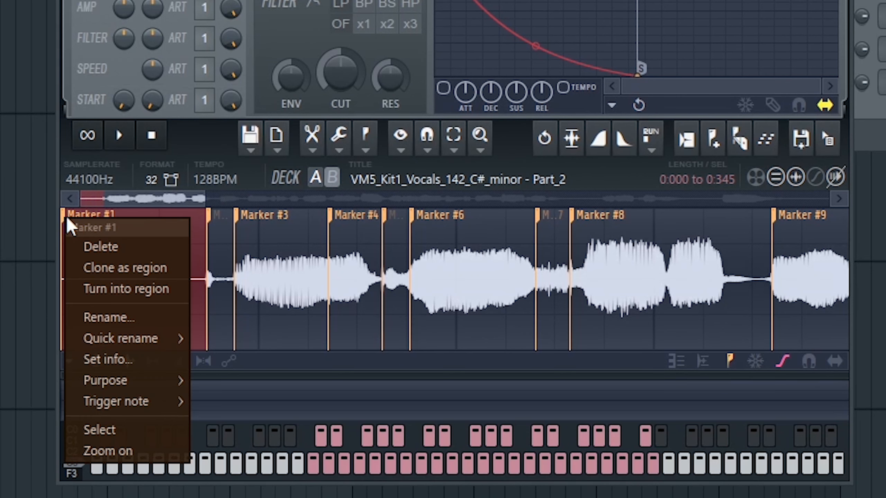
left_click(79, 247)
right_click(209, 223)
left_click(237, 246)
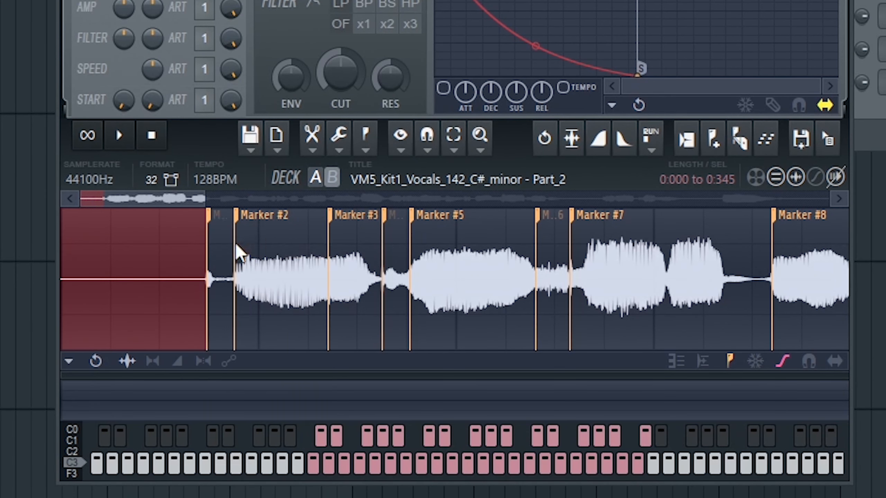
right_click(331, 222)
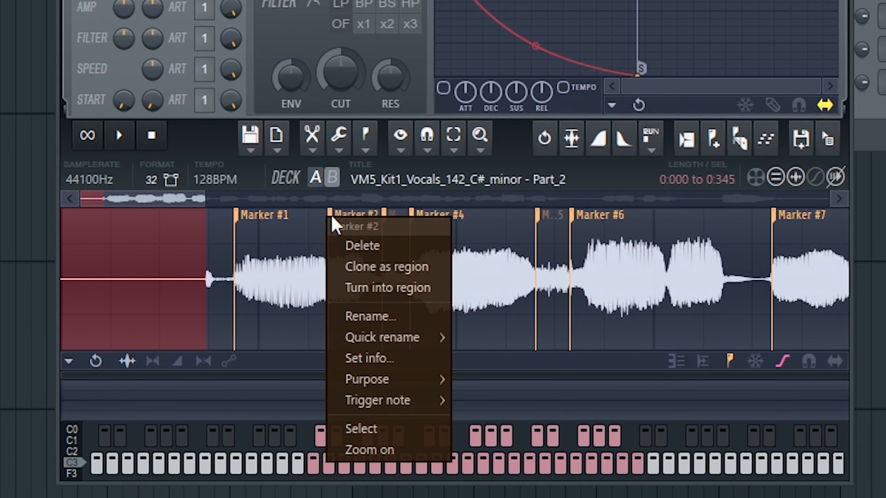
left_click(361, 245)
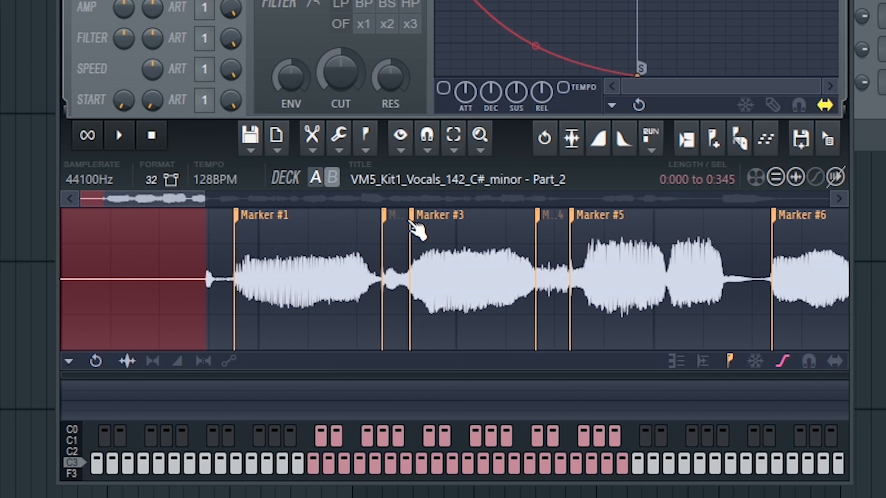
Delete slice marker #3 and the renumbered #3, and nudge the following marker slightly later toward its phrase's start.
left_click(239, 249)
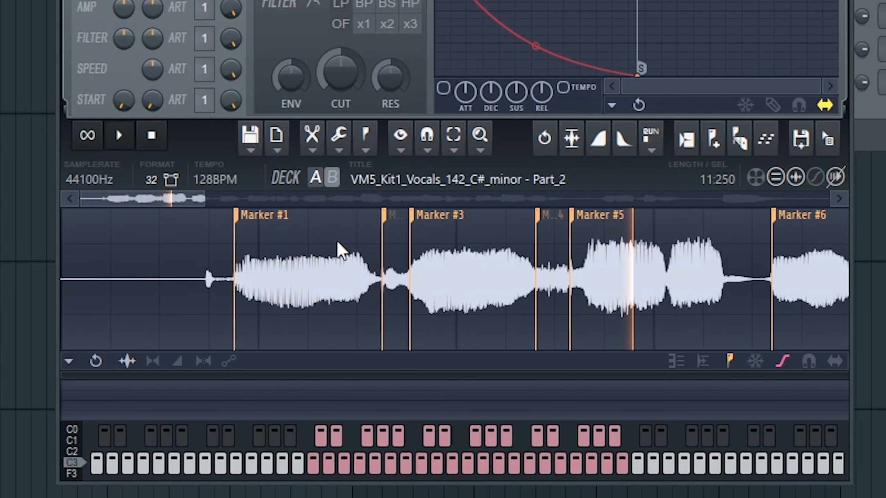
right_click(387, 221)
right_click(419, 218)
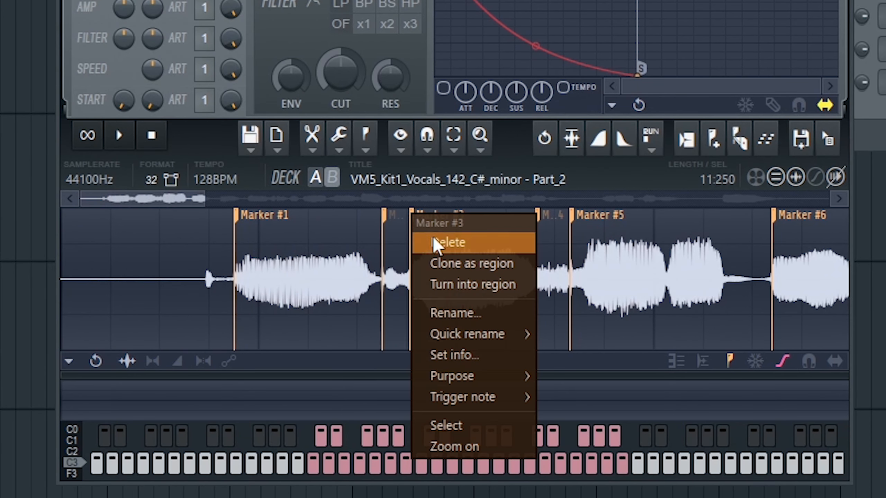
left_click(434, 243)
right_click(542, 217)
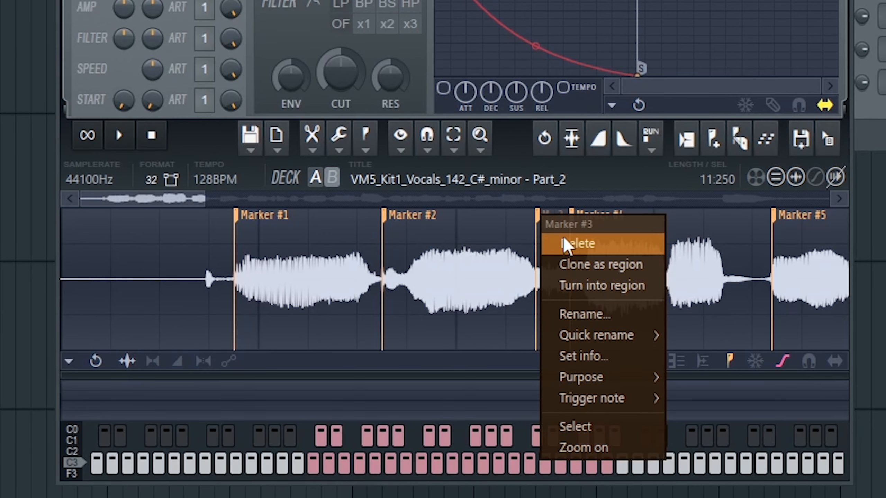
left_click(566, 242)
mouse_move(575, 217)
left_mouse_down()
mouse_move(589, 217)
mouse_move(582, 217)
left_mouse_up()
Delete slice marker #17 before the silent gap and nudge Marker #15 slightly later toward its phrase's onset.
left_click_drag(205, 199, 198, 199)
scroll(537, 287, "down", 4)
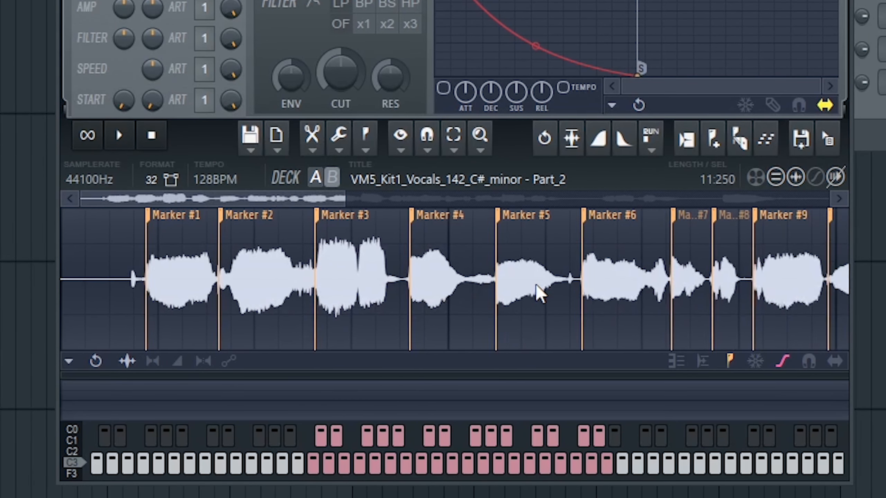
scroll(541, 292, "down", 1)
scroll(560, 263, "down", 3)
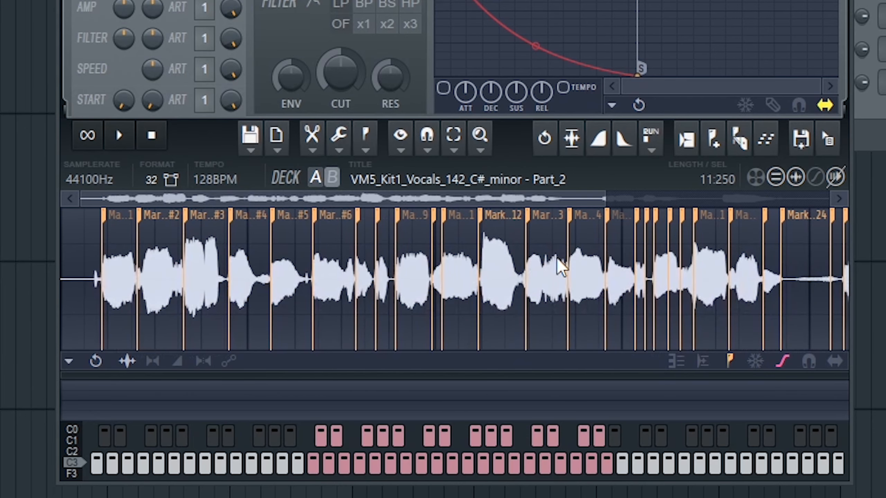
scroll(696, 296, "up", 5)
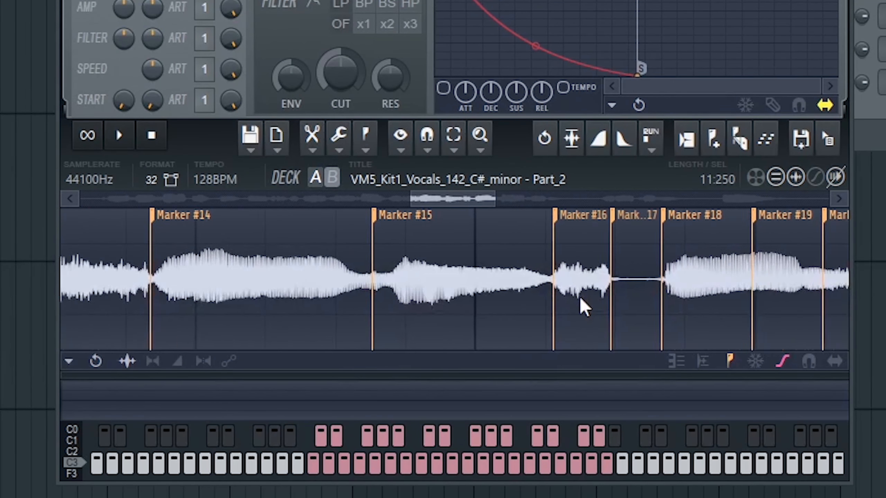
right_click(629, 215)
left_click(647, 241)
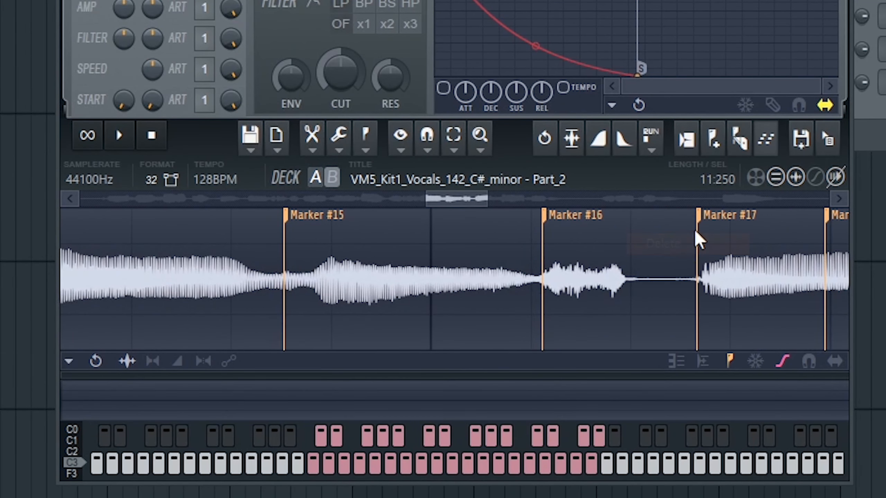
scroll(625, 275, "down", 1)
left_click_drag(362, 221, 376, 218)
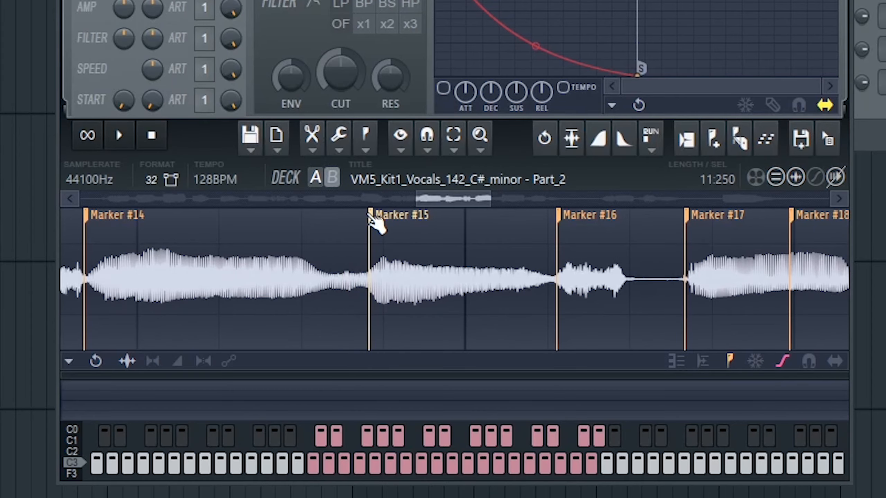
Delete slice marker #24 in the quiet section before the phrase, and the renumbered Marker #27 after it.
scroll(453, 286, "down", 1)
scroll(452, 286, "down", 5)
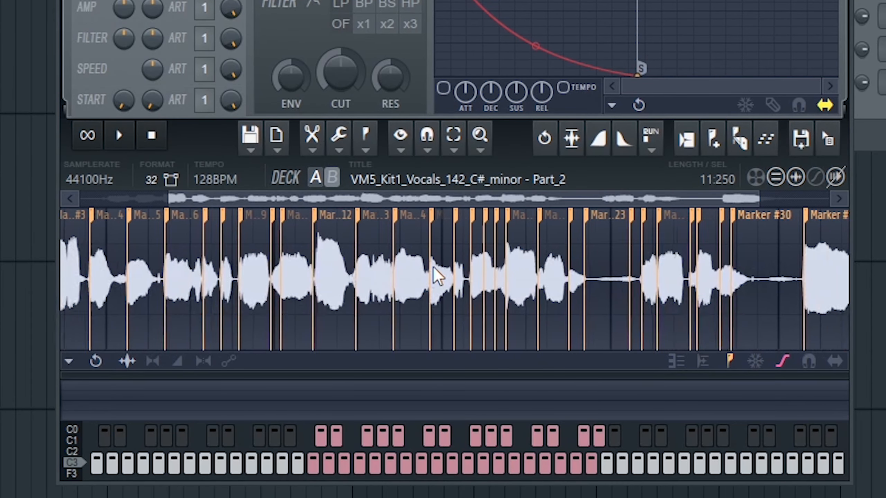
scroll(689, 291, "up", 6)
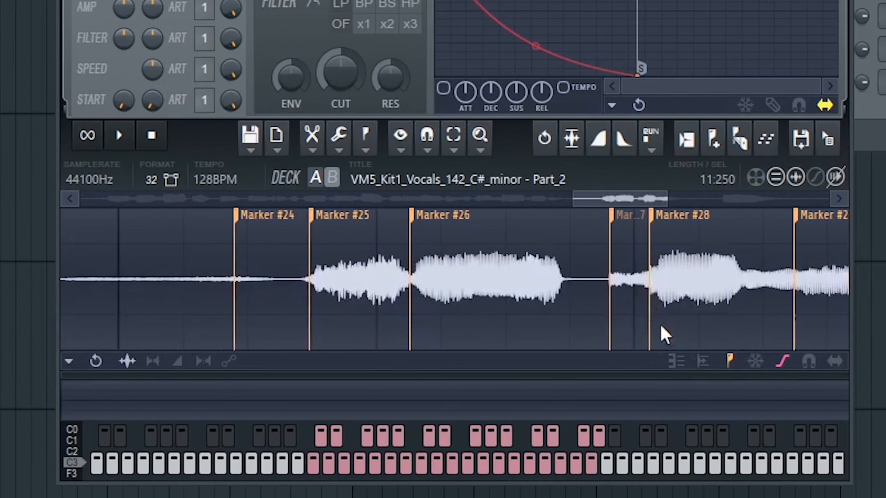
right_click(105, 225)
left_click(139, 244)
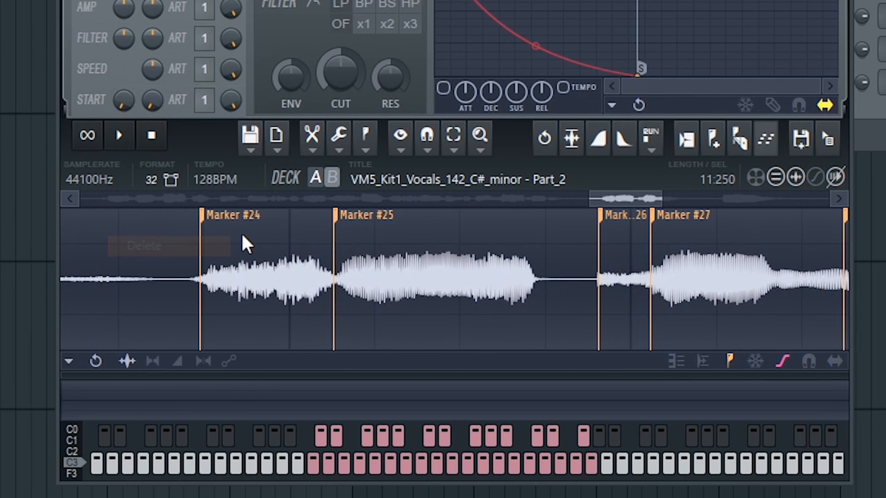
right_click(653, 225)
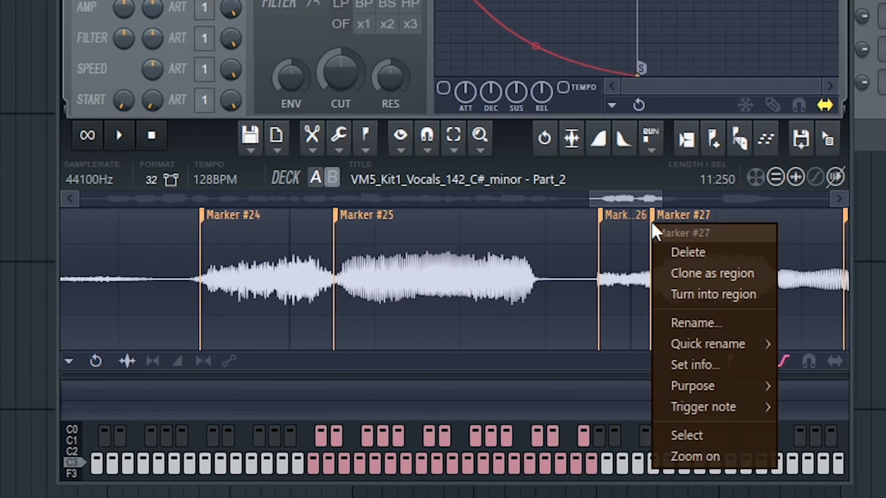
left_click(682, 252)
Check the remaining slice markers to the waveform's end and clear all slice notes from the vocal's piano roll.
scroll(477, 287, "down", 3)
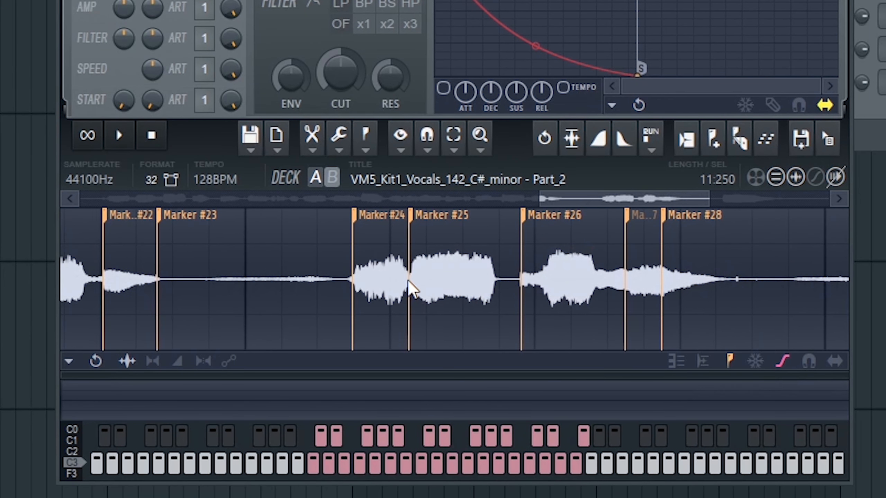
scroll(480, 328, "down", 3)
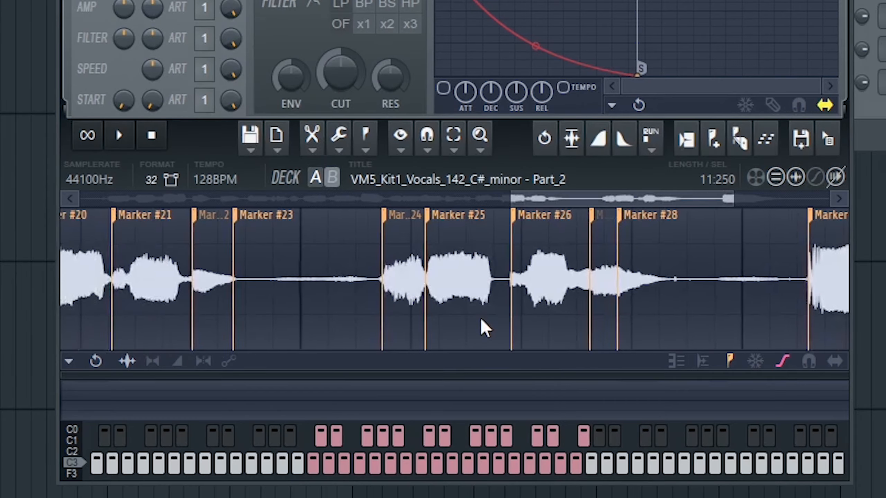
scroll(480, 328, "down", 6)
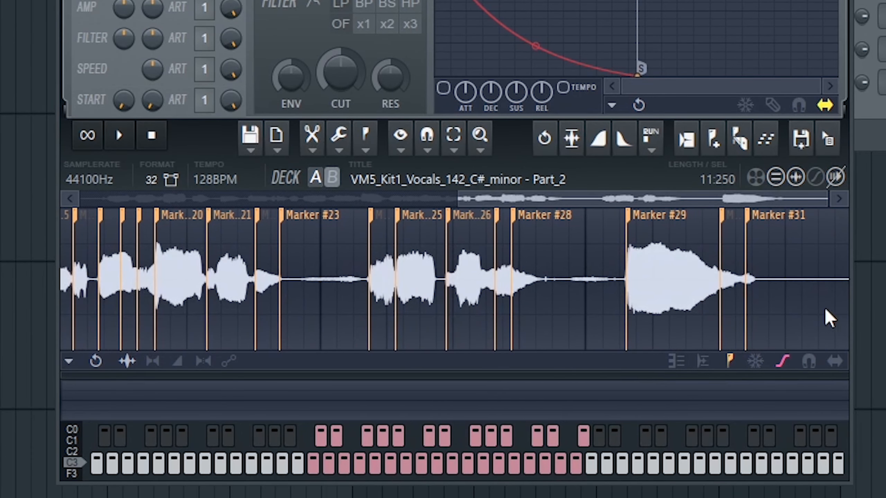
scroll(780, 317, "down", 3)
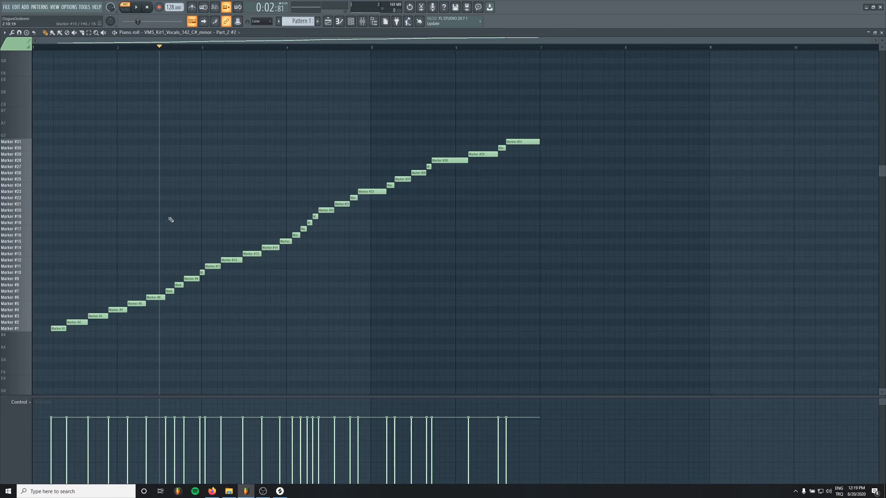
key("ctrl+a")
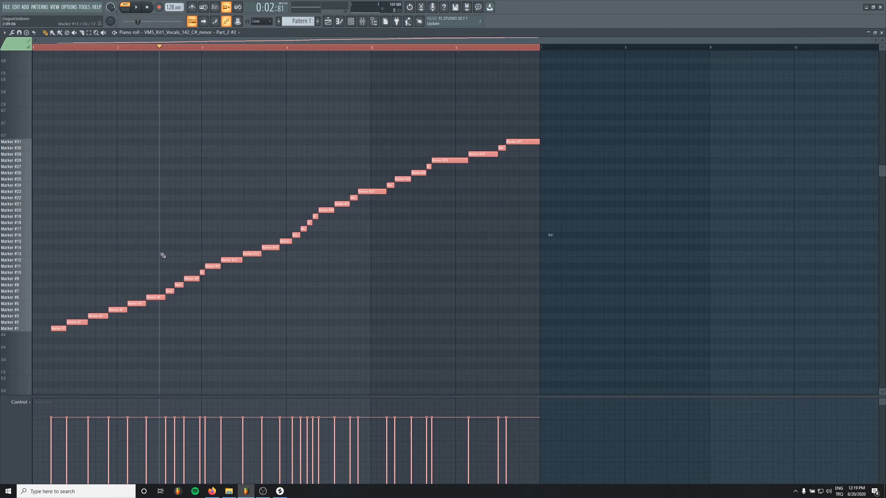
key("Delete")
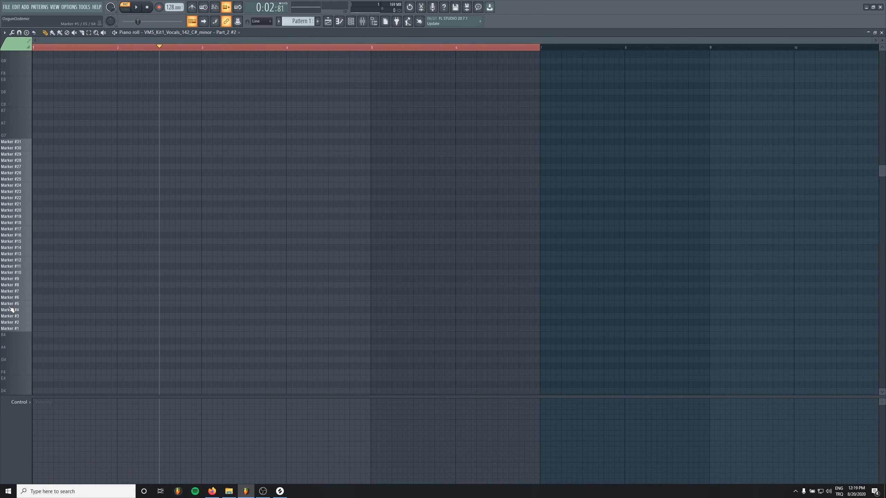
Place a Marker #13 note at the pattern's start, and audition Marker #17 and #20 notes at step 3, removing both.
scroll(4, 288, "up", 4)
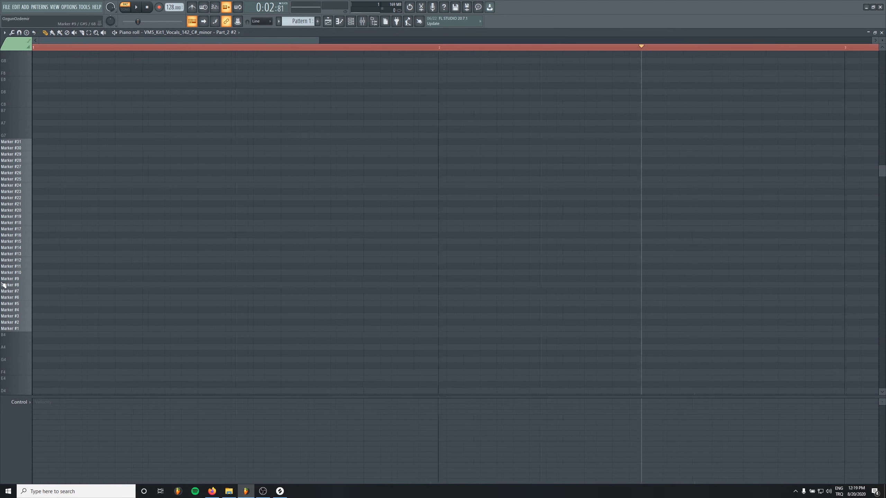
scroll(149, 290, "up", 1)
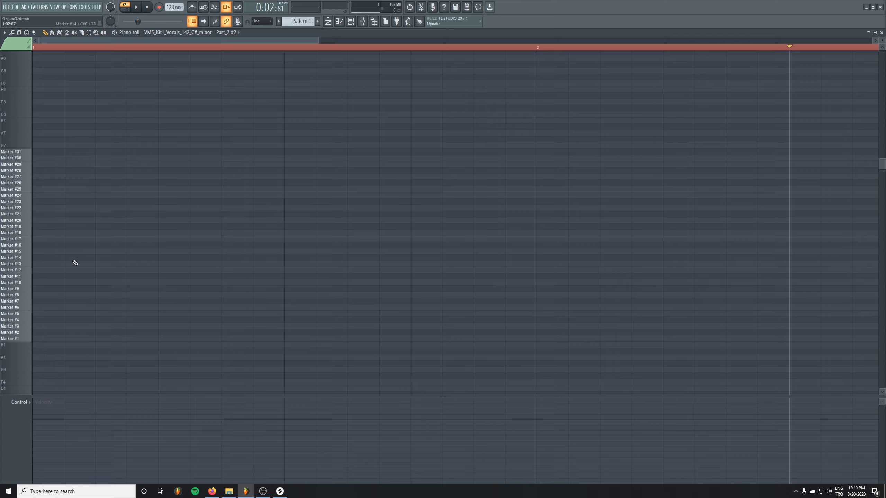
left_click(43, 263)
mouse_move(95, 245)
left_mouse_down()
mouse_move(101, 220)
mouse_move(134, 206)
mouse_move(103, 206)
mouse_move(103, 221)
left_mouse_up()
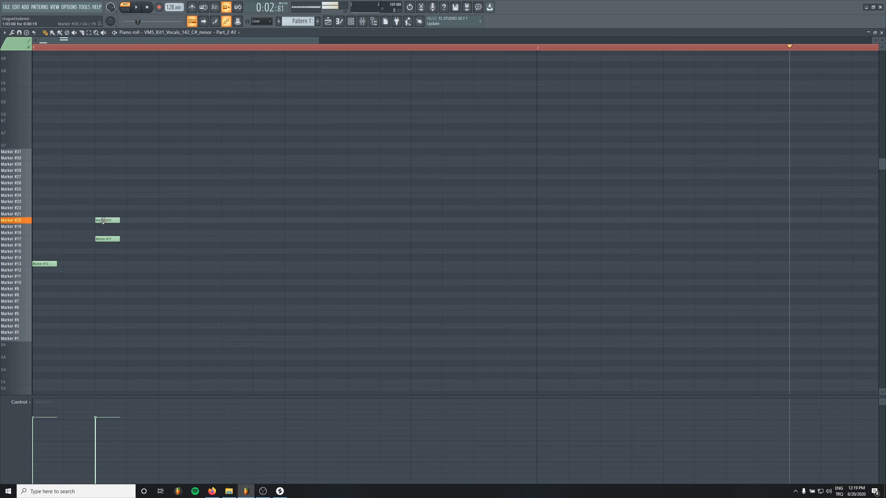
right_click(104, 220)
right_click(104, 239)
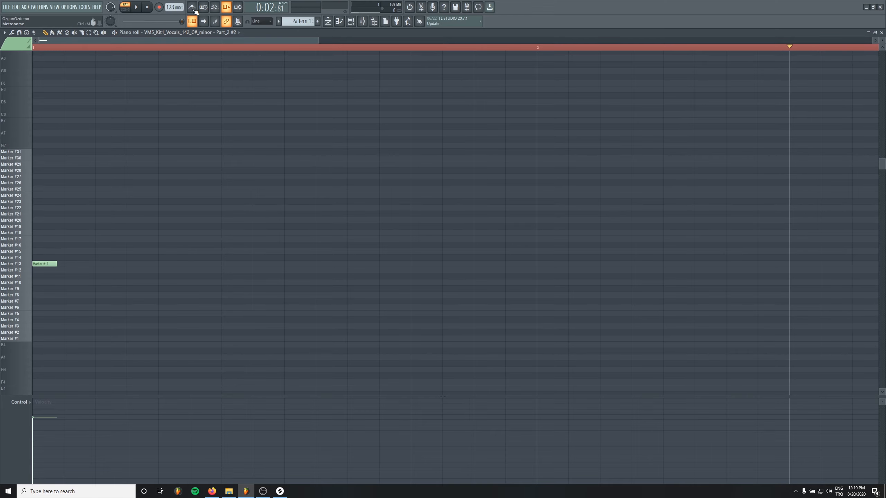
With the metronome on and playback from the start, place Marker #18 at step 4 and Marker #20 at step 7, each 0:01:19 long.
left_click_drag(74, 54, 0, 48)
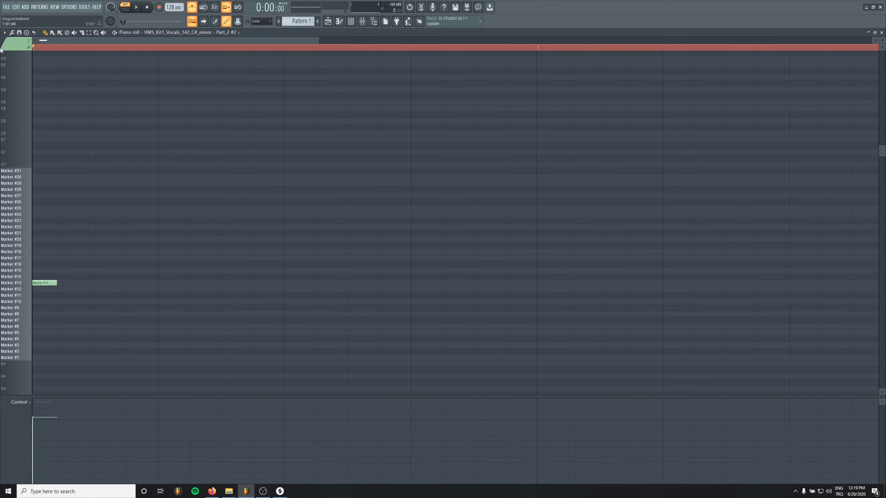
left_click(102, 258)
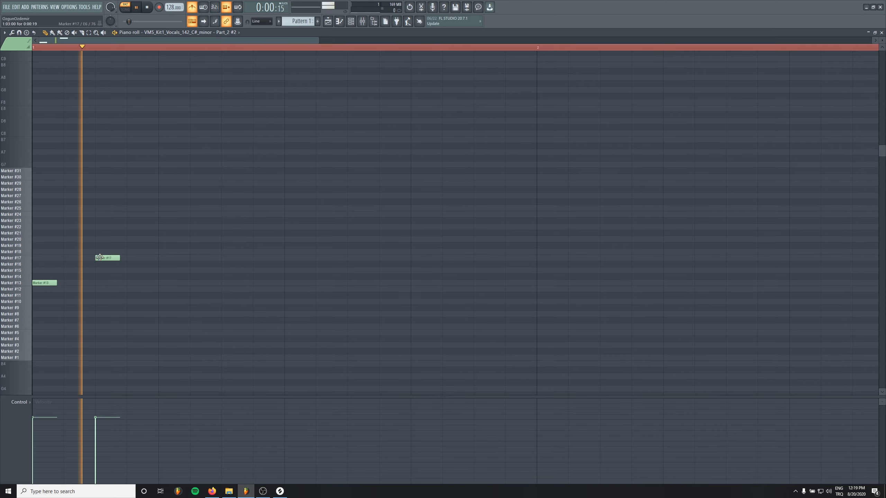
right_click(115, 258)
left_click(132, 252)
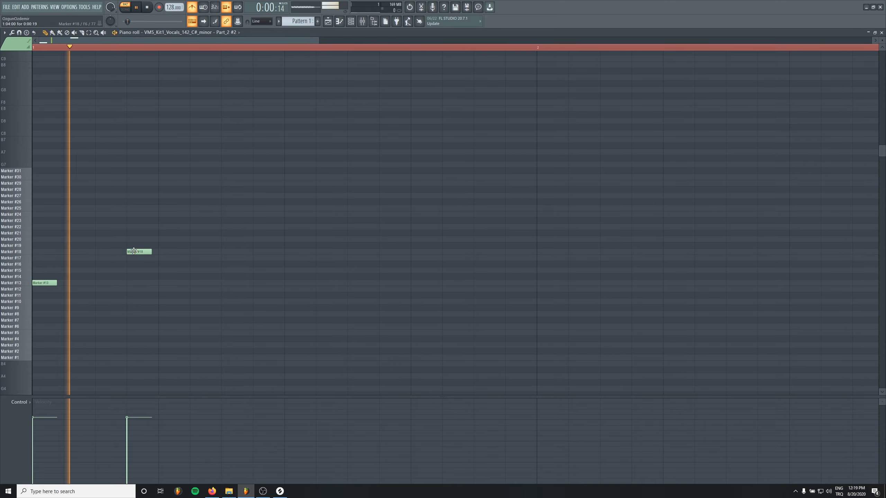
left_click(197, 239)
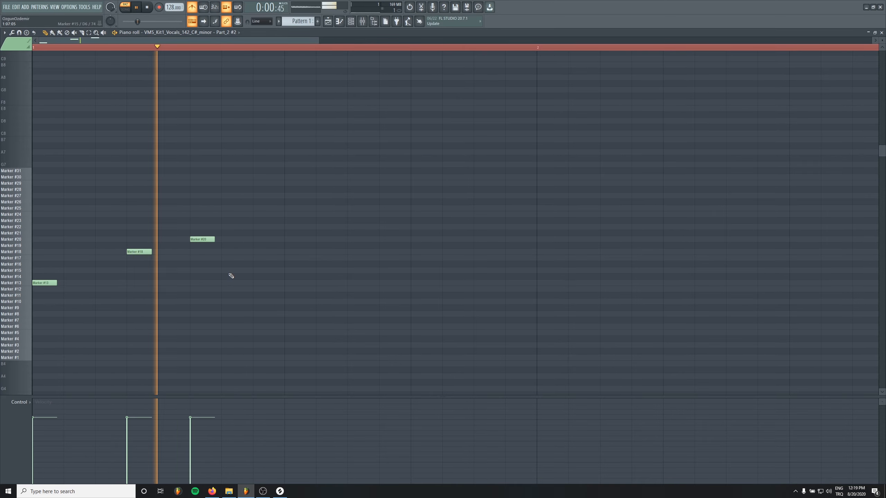
left_click_drag(209, 240, 241, 240)
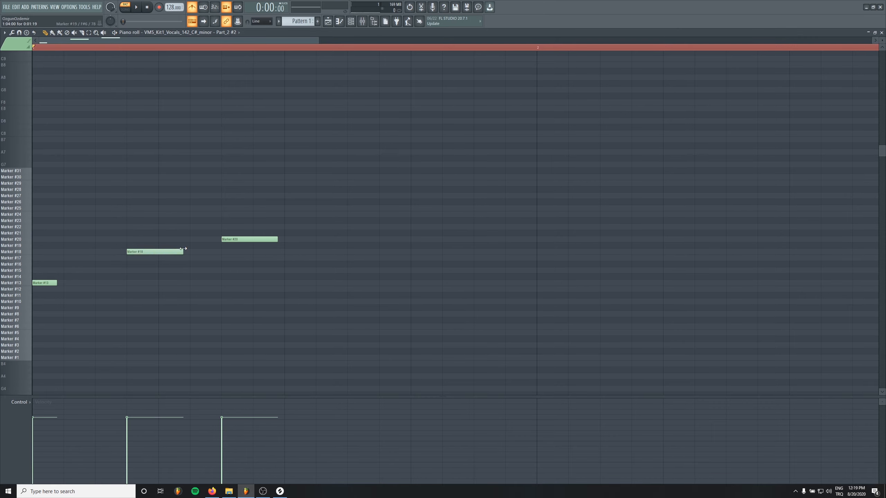
left_click_drag(217, 249, 149, 252)
Add a Marker #15 note at step 9, audition Marker #18 and #29 at step 12, and place Marker #30 at step 14.
key("space")
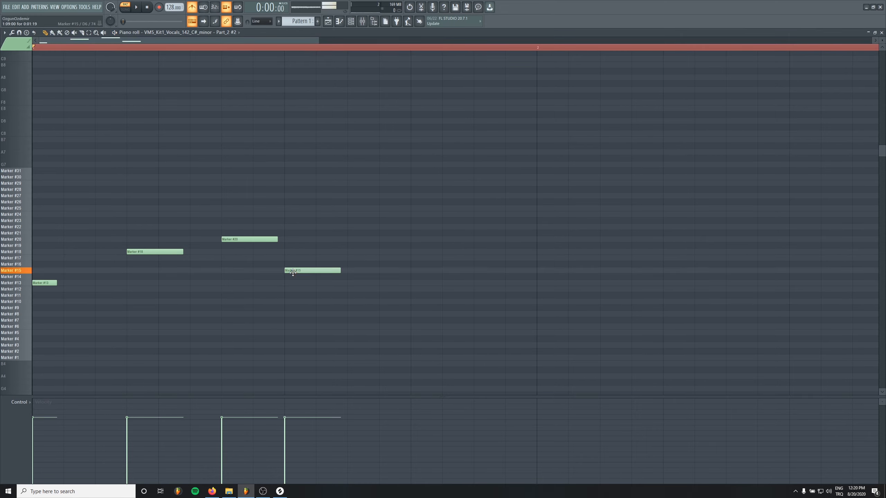
key("space")
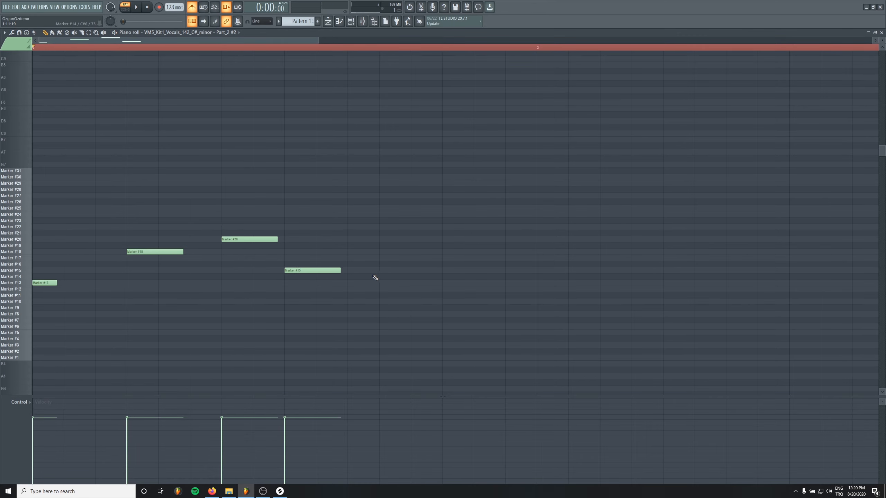
left_click_drag(377, 281, 390, 249)
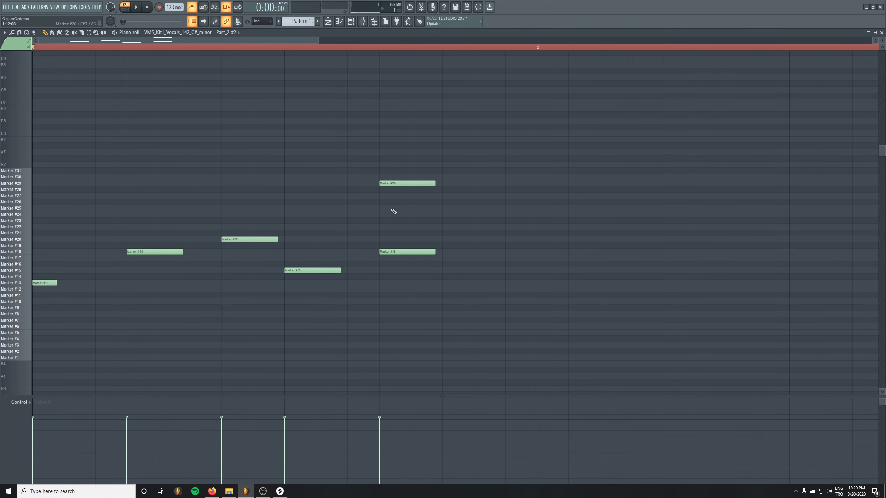
key("ctrl+z")
left_click_drag(412, 183, 475, 176)
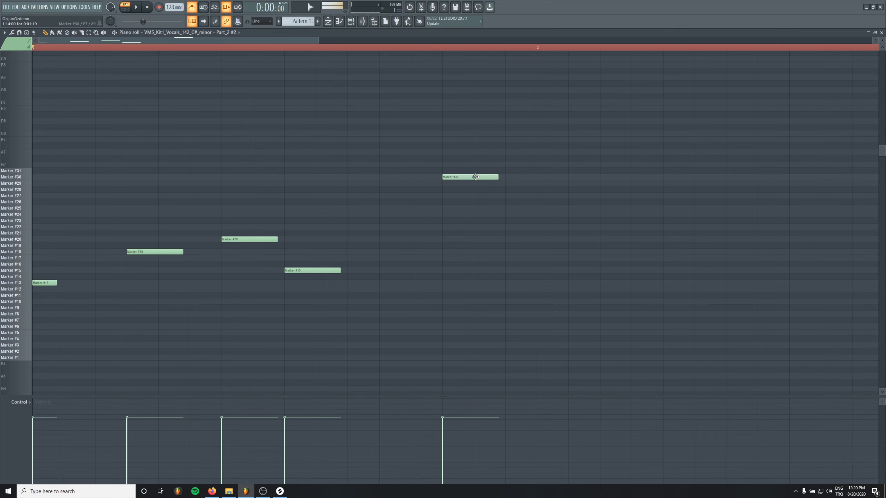
Place Marker #25 at step 11, Marker #24 at step 13 and Marker #27 at step 14, and move the last note to Marker #29, step 15.
key("space")
mouse_move(384, 185)
left_mouse_down()
mouse_move(369, 198)
mouse_move(373, 208)
left_mouse_up()
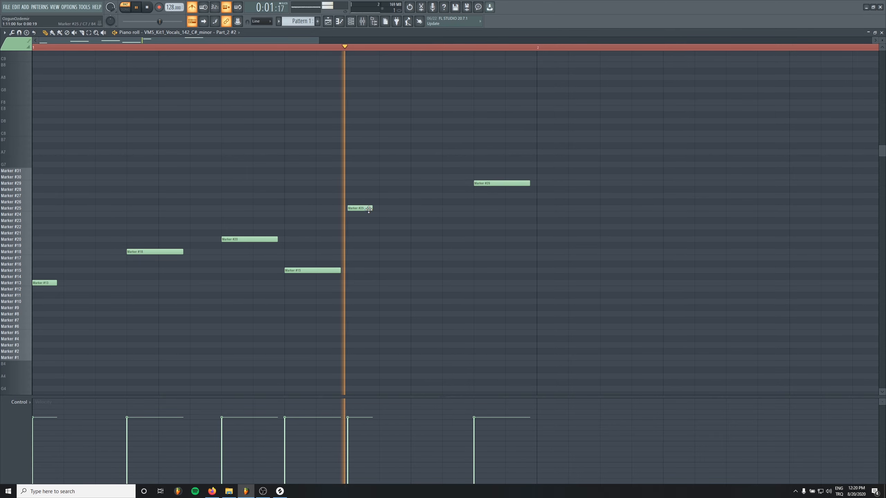
left_click(413, 215)
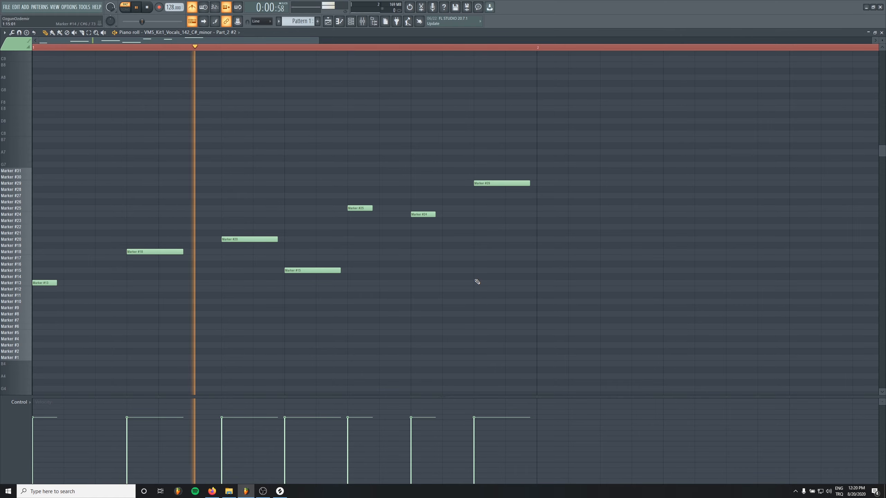
left_click(445, 197)
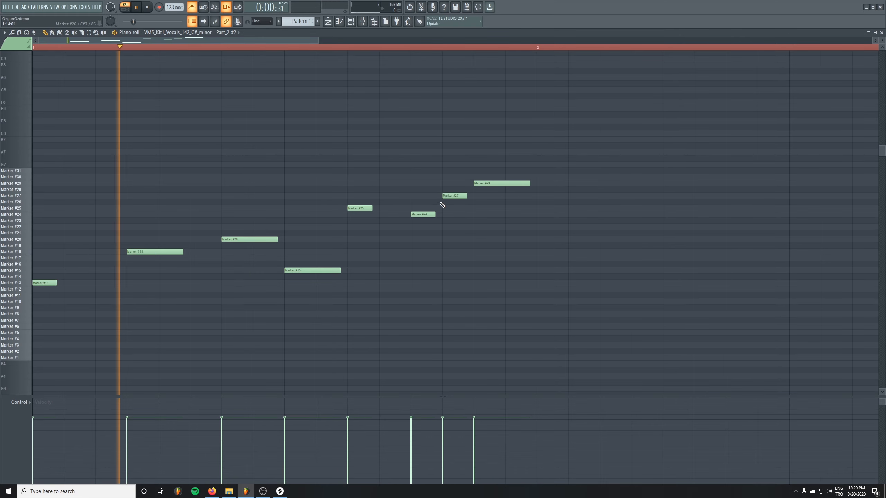
Compare Marker #22 and Marker #24 at step 13 during playback, and replace them with one Marker #27 note 0:01:19 long.
right_click(421, 215)
left_click(418, 227)
left_click(424, 214)
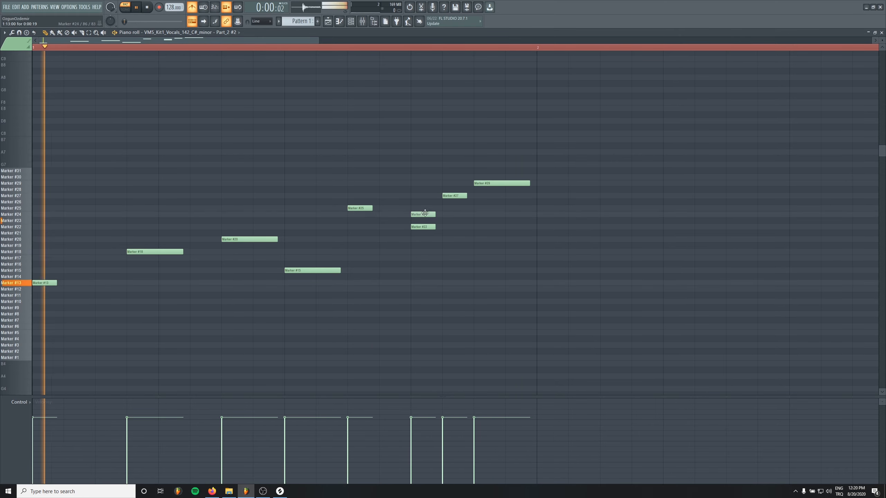
right_click(427, 227)
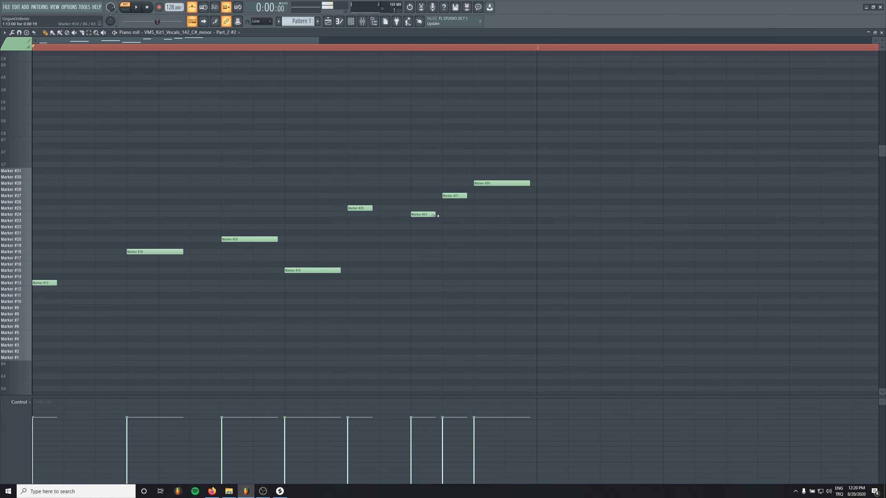
right_click(460, 195)
mouse_move(435, 215)
left_mouse_down()
mouse_move(461, 214)
mouse_move(447, 196)
left_mouse_up()
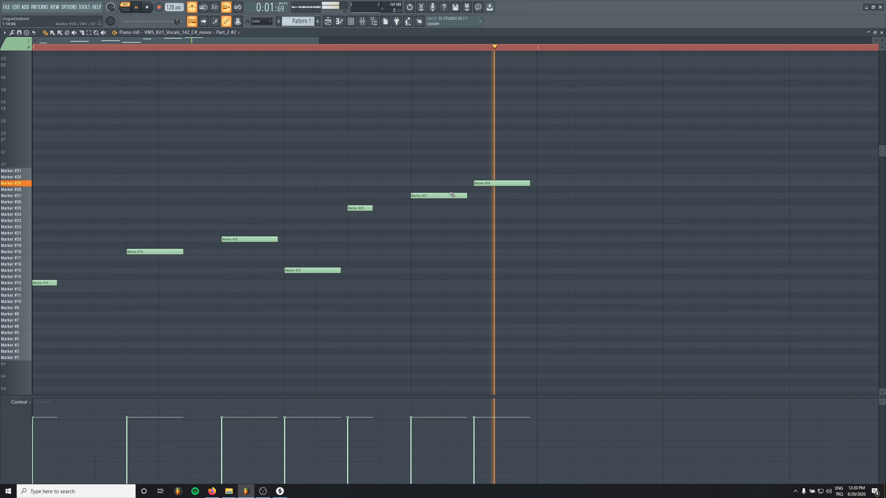
Add Marker #20 notes at steps 1, 4 and 7 of bar 2, each 0:01:19 long.
key("space")
scroll(326, 273, "down", 3)
left_click(344, 220)
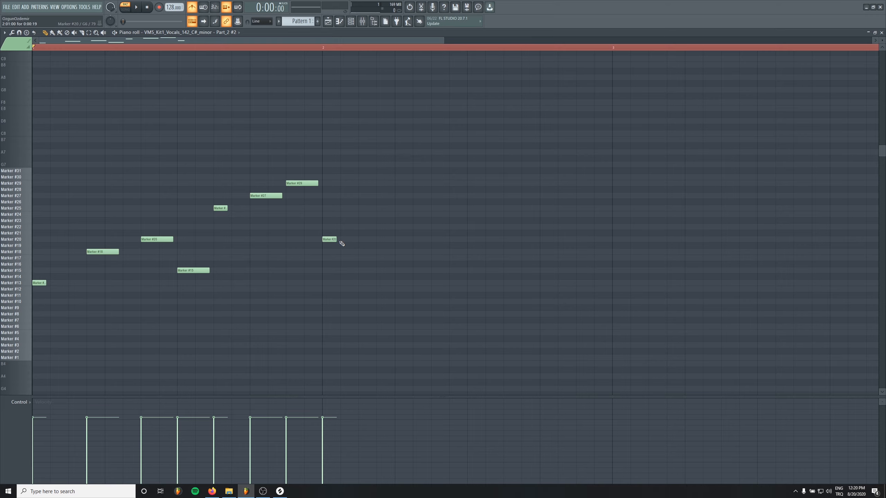
left_click(436, 239)
Move the Marker #27 note at step 13 of bar 1 down to Marker #17 while playing the pattern.
key("space")
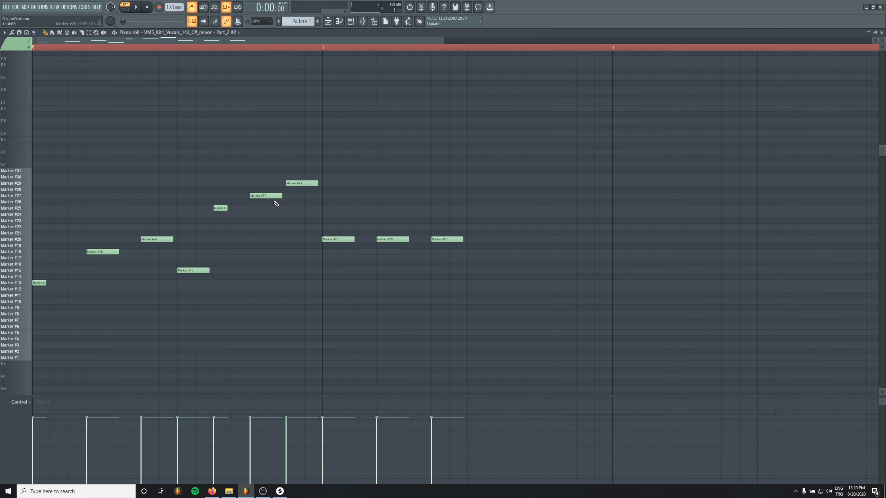
left_click_drag(274, 198, 260, 264)
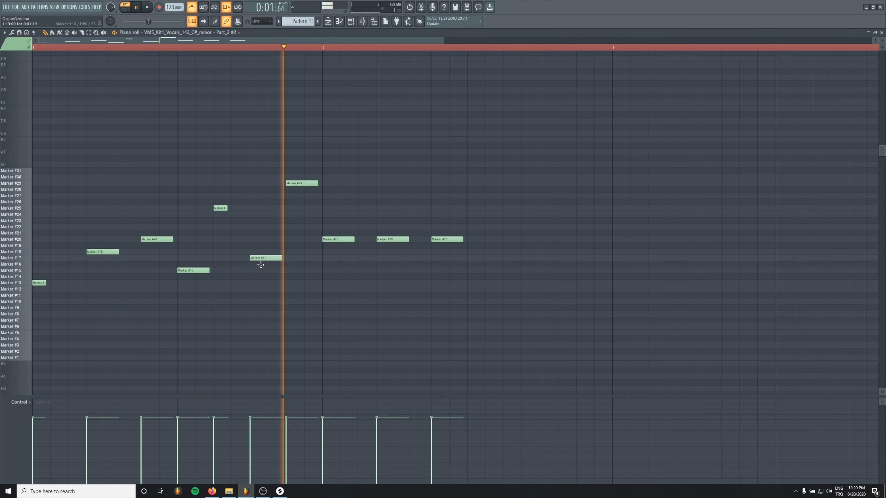
key("space")
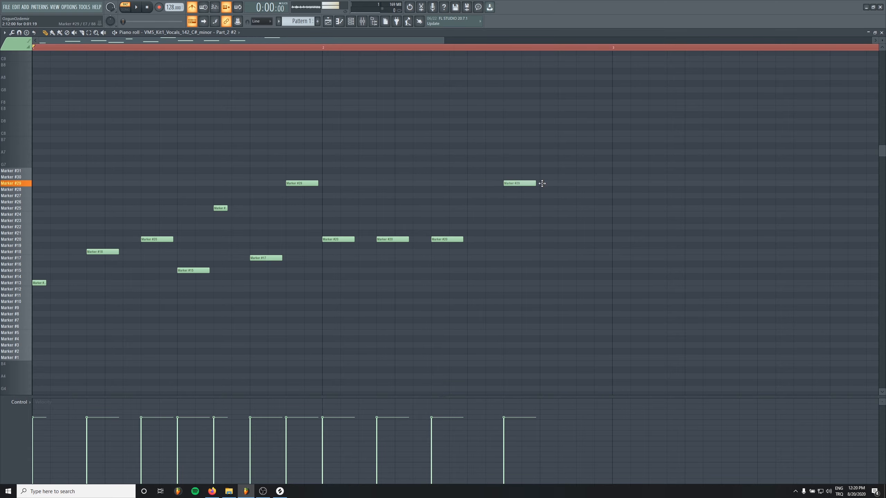
In bar 2, place Marker #29 at step 13, 0:02:19 long, and Marker #5 at step 9, shortened to 0:01:19.
left_click_drag(480, 221, 463, 231)
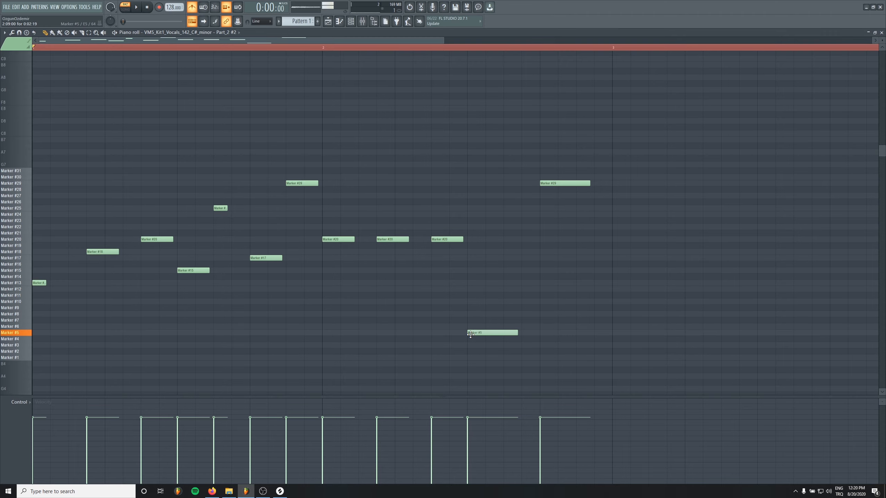
key("space")
left_click_drag(473, 330, 500, 332)
Try Marker #8 at steps 12 and 11 of bar 2, and replace it with a Marker #13 note at step 11, 0:01:19 long.
left_click(522, 315)
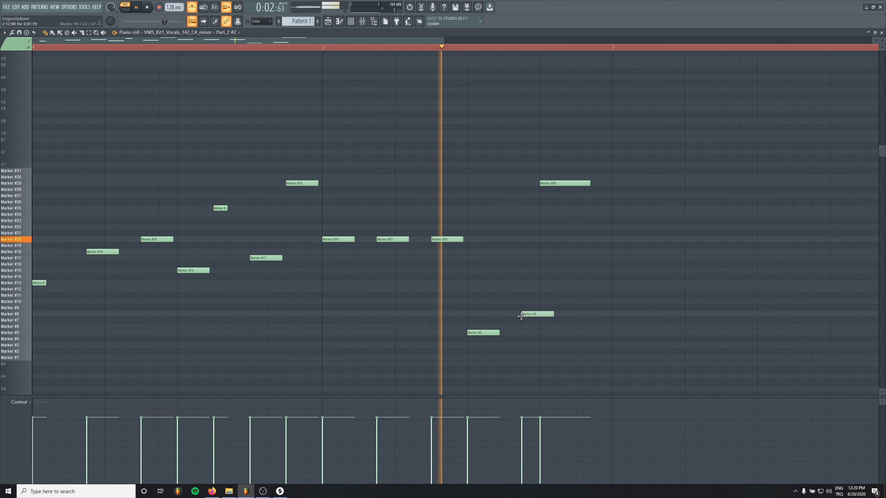
left_click_drag(553, 315, 511, 316)
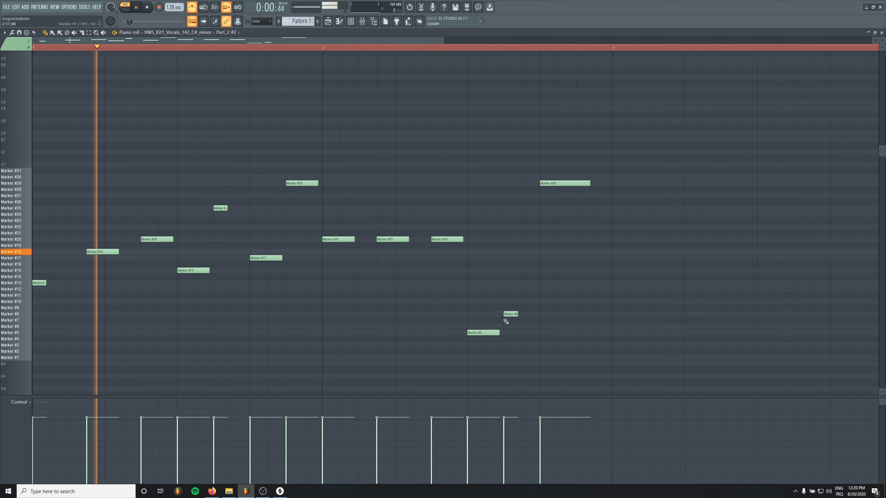
left_click(511, 283)
right_click(511, 314)
left_click_drag(517, 283, 535, 283)
key("space")
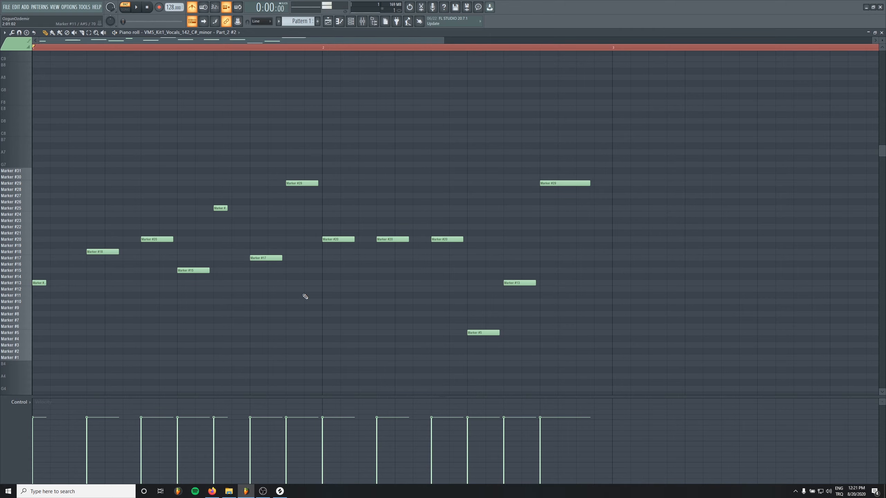
Select all the notes in bars 1 and 2 and copy them to bars 3 and 4.
scroll(276, 282, "down", 3, "ctrl")
left_click_drag(414, 149, 34, 396, "ctrl")
left_click_drag(35, 254, 339, 253, "shift")
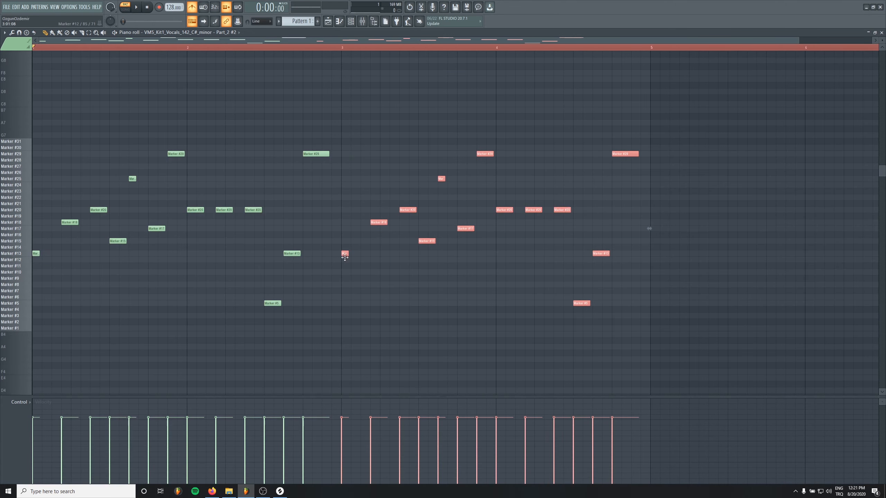
Place Pattern 1 at the start of playlist Track 2 and mute the original vocal audio clip on Track 1.
key("F7")
key("F6")
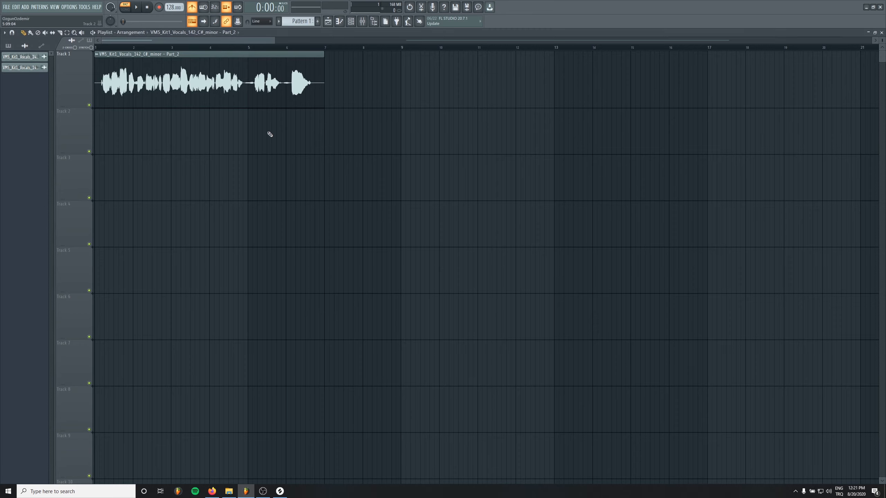
left_click(299, 21)
left_click_drag(307, 133, 76, 136)
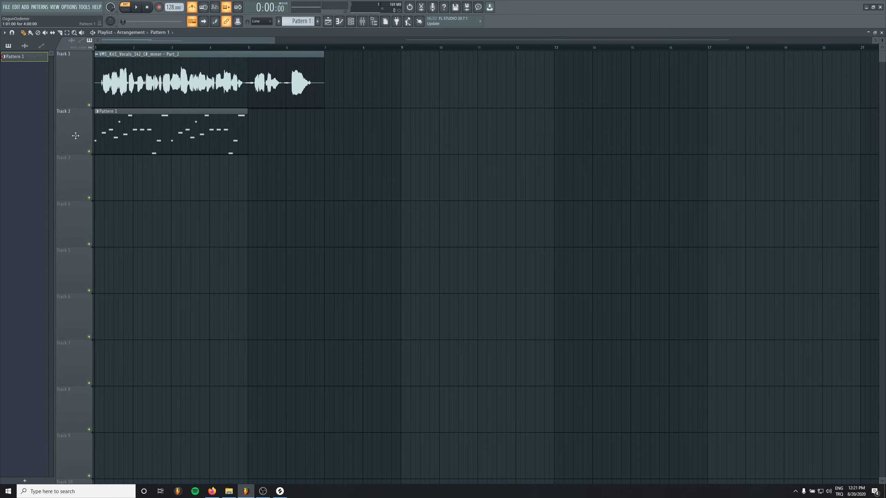
left_click(158, 83)
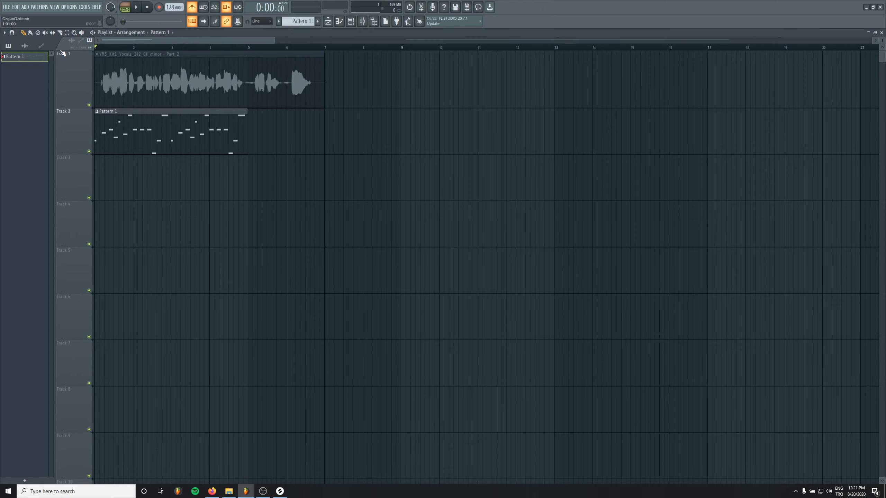
Look over Pattern 1's notes in the piano roll and route the sliced vocal channel to mixer track 5.
key("Page_Up")
key("Page_Up")
double_click(195, 132)
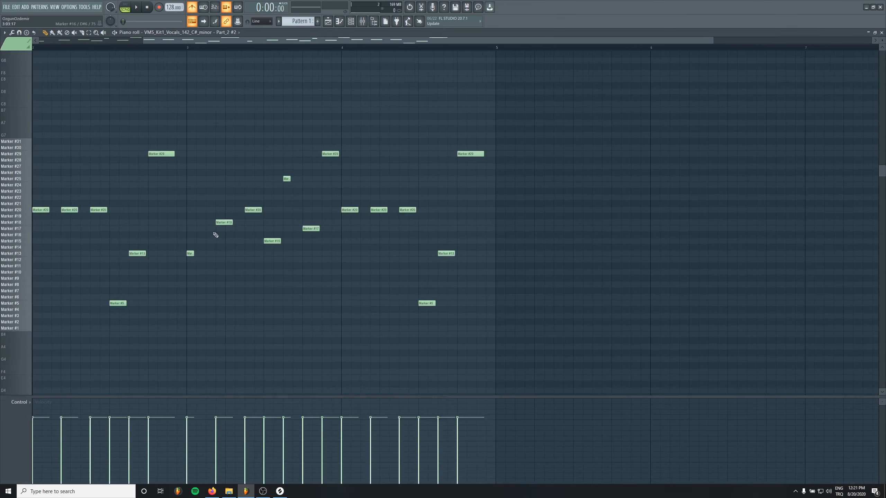
key("Escape")
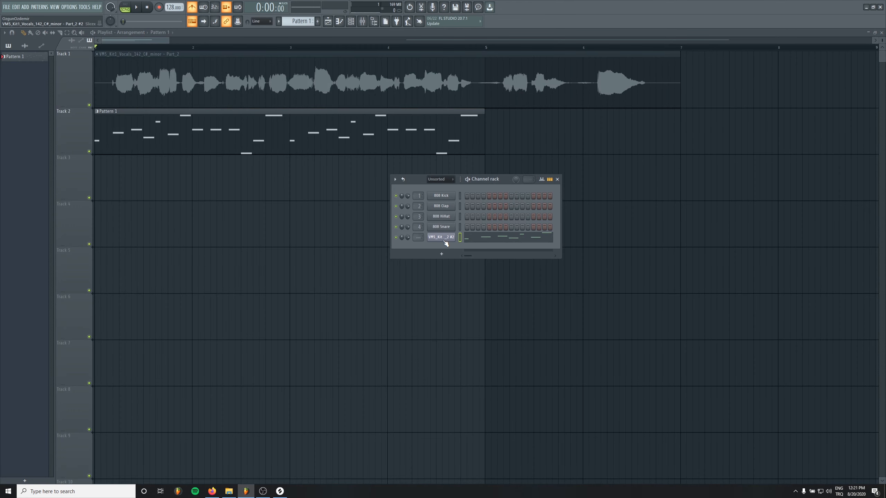
key("ctrl+l")
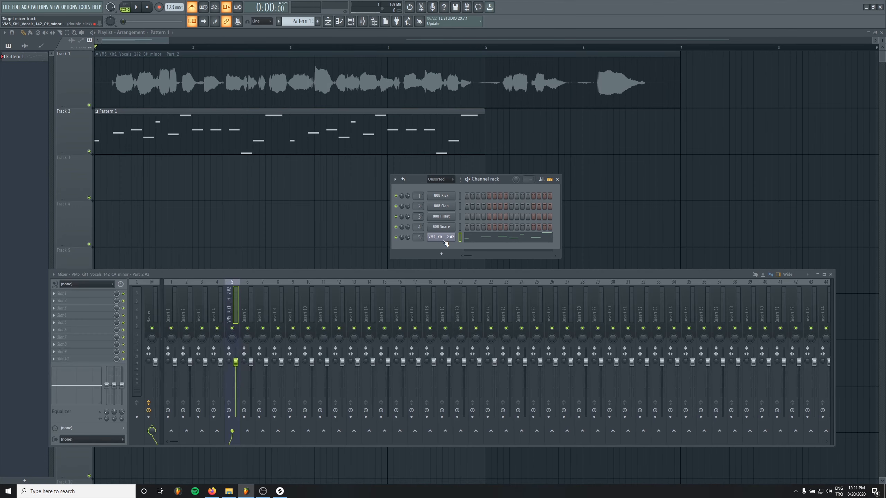
Add Fruity parametric EQ 2 to the first effect slot of mixer track 5 and load its LOWCUT preset.
left_click(105, 294)
left_click(43, 100)
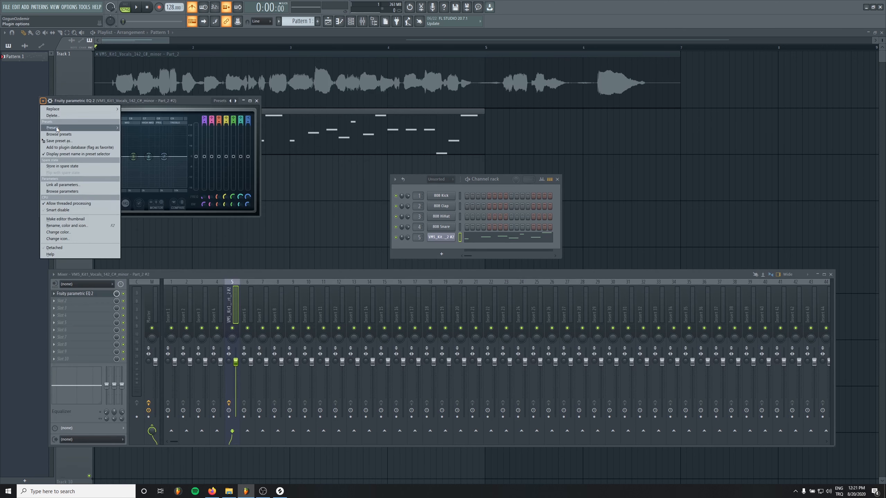
mouse_move(58, 129)
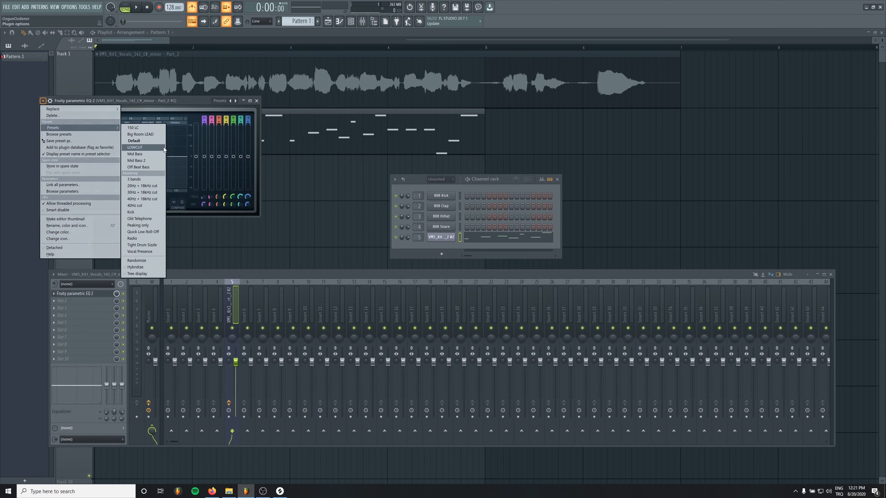
left_click(135, 148)
Tune the EQ's band 1 low cut to about 125 Hz with 61% bandwidth while playing the chopped vocal.
left_click_drag(88, 157, 92, 157)
left_click_drag(104, 101, 269, 182)
key("space")
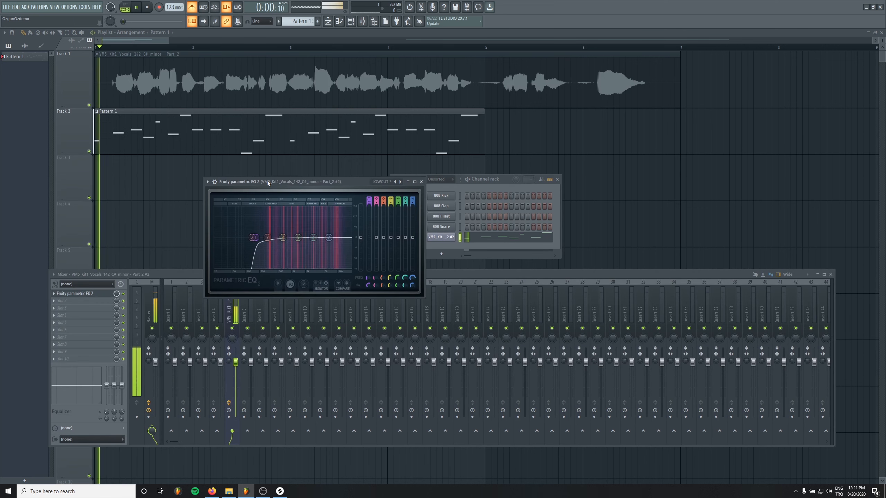
mouse_move(257, 238)
left_mouse_down()
mouse_move(240, 238)
mouse_move(251, 238)
left_mouse_up()
scroll(251, 239, "down", 5)
key("space")
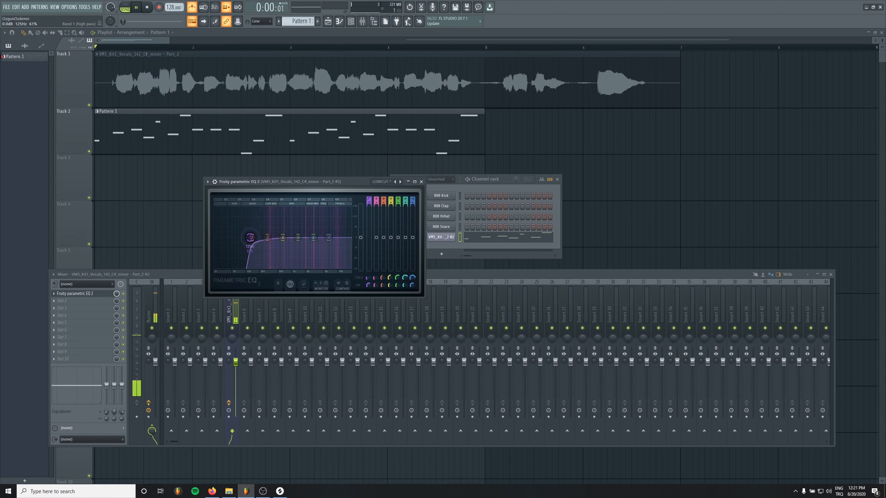
Boost EQ band 6 to about 15 dB and narrow its bandwidth to 0% for finding harsh frequencies.
key("space")
left_click_drag(313, 237, 314, 226)
key("space")
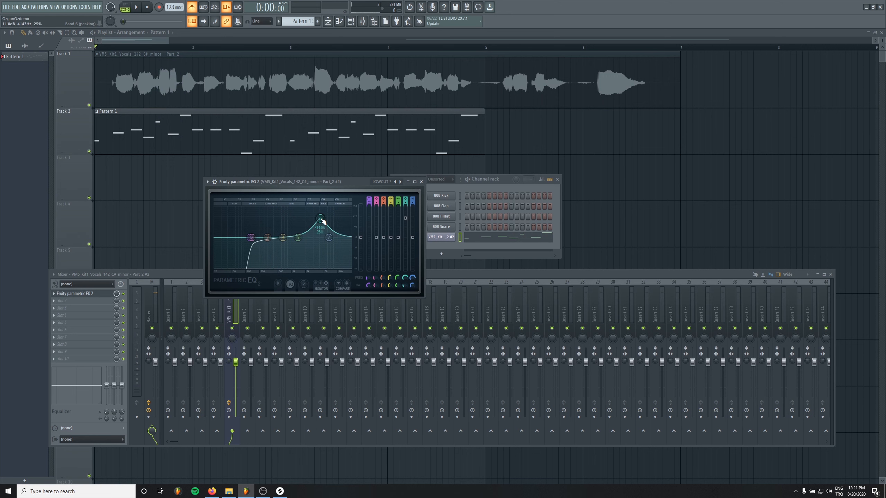
scroll(323, 222, "down", 4)
left_click_drag(319, 181, 304, 224)
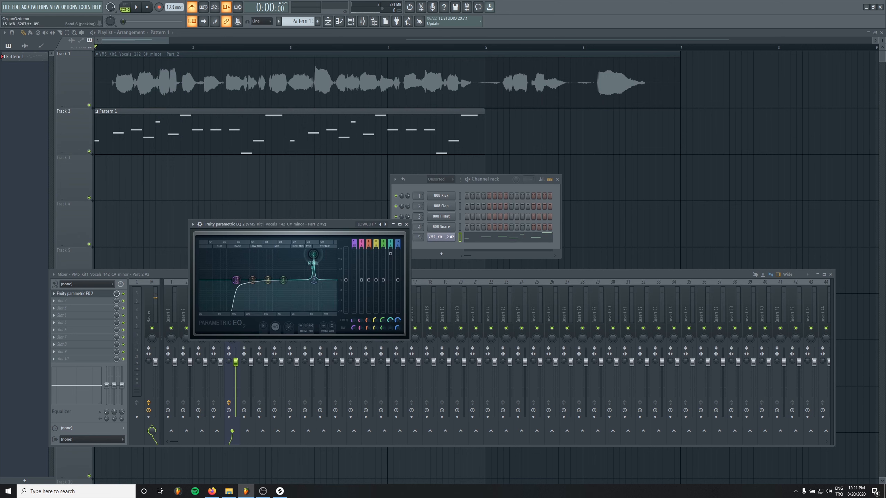
Sweep band 6 at an 18 dB boost to about 3939 Hz during playback and pull its level down into a slight cut.
key("space")
left_click_drag(314, 255, 305, 249)
key("space")
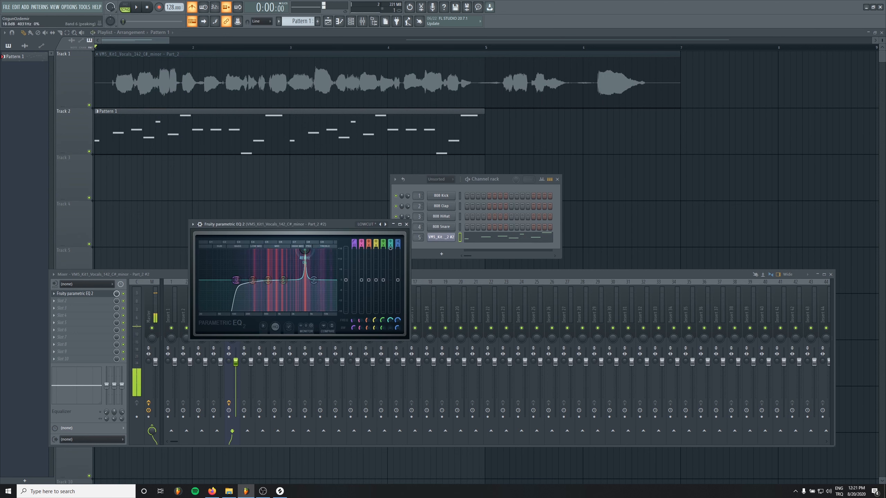
key("space")
key("space")
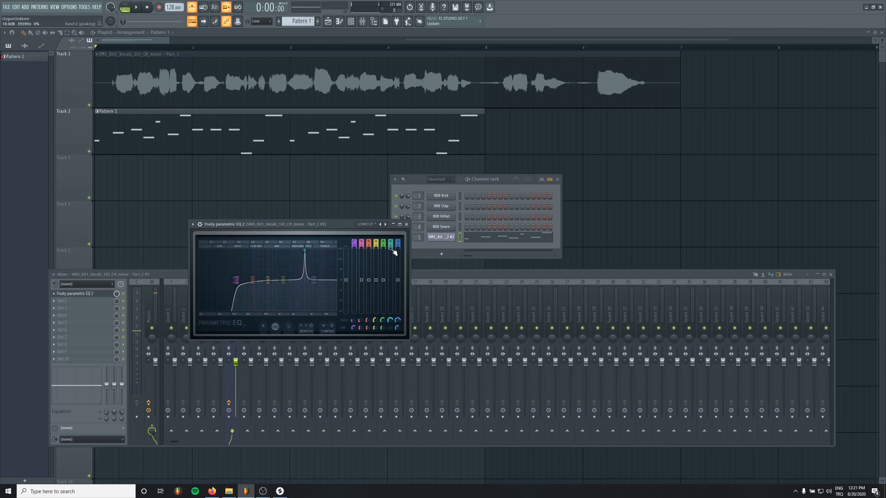
left_click_drag(393, 250, 391, 285)
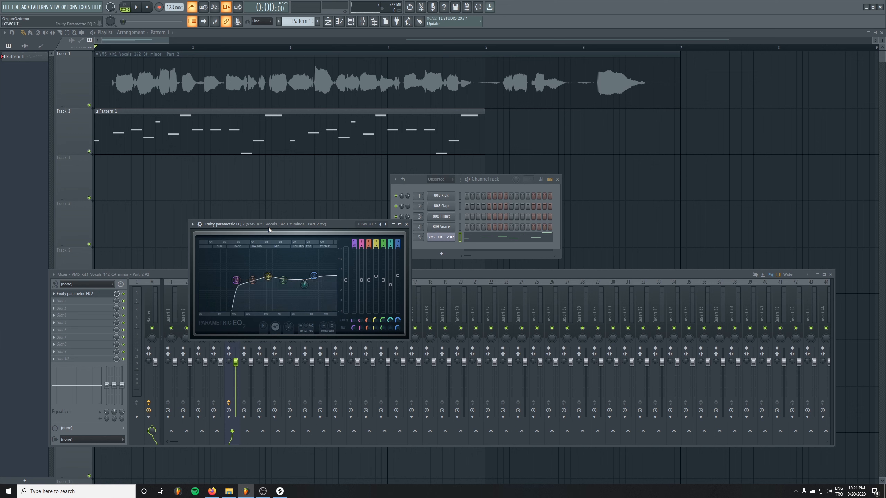
Raise band 7 slightly, set band 4 to a 2.1 dB boost at 644 Hz during playback, and close the EQ.
left_click_drag(269, 227, 280, 219)
key("space")
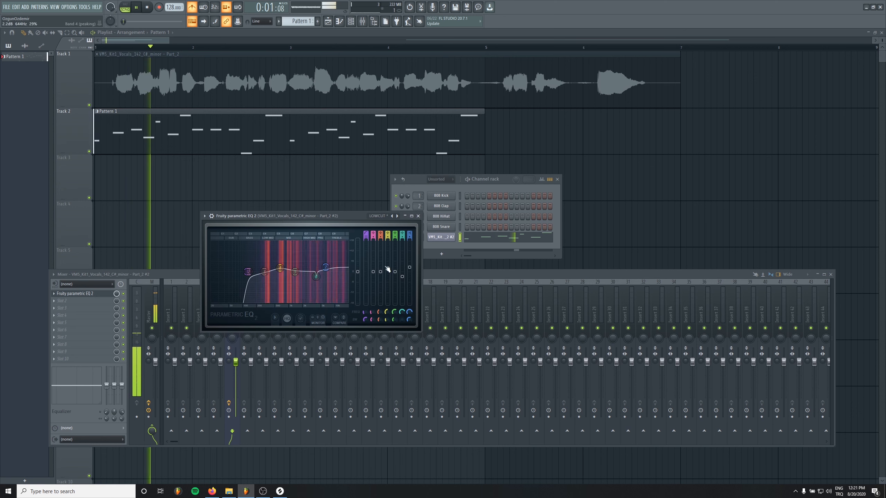
mouse_move(387, 268)
left_mouse_down()
mouse_move(388, 258)
mouse_move(388, 268)
left_mouse_up()
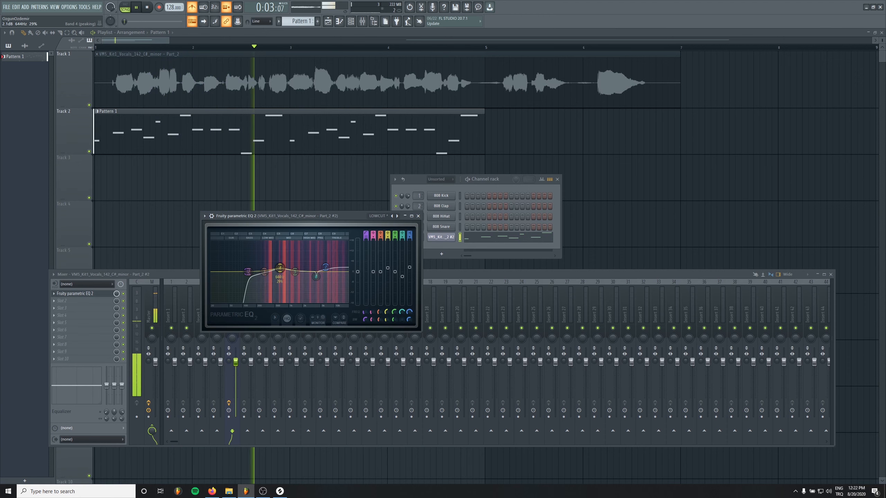
left_click(418, 216)
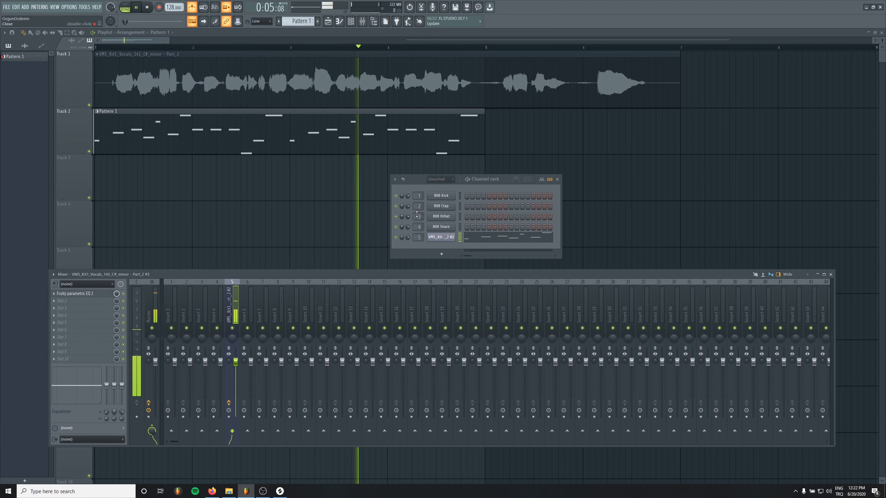
Open Pattern 1's piano roll and move the two notes before the last one up to Marker #21 and Marker #26.
double_click(344, 130)
key("space")
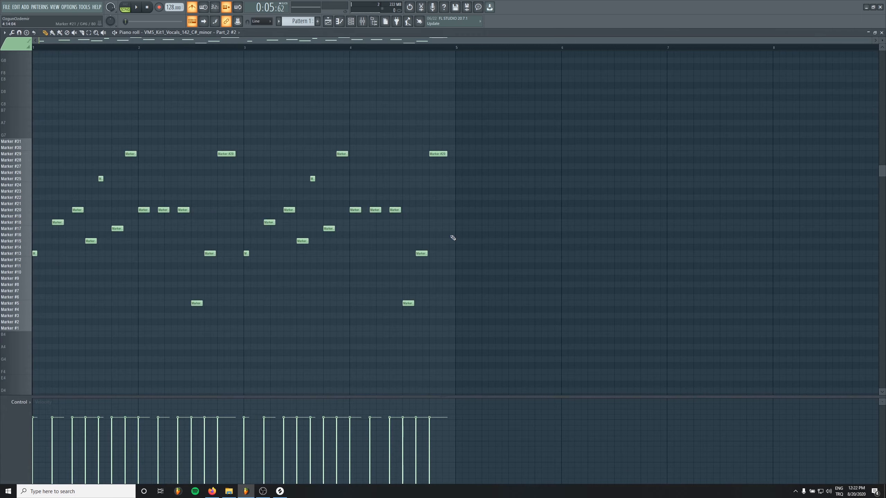
scroll(452, 237, "up", 3)
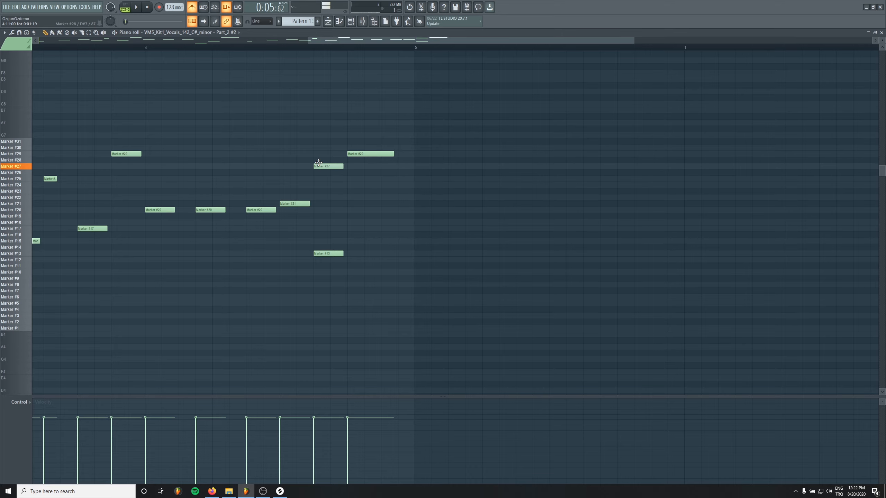
key("space")
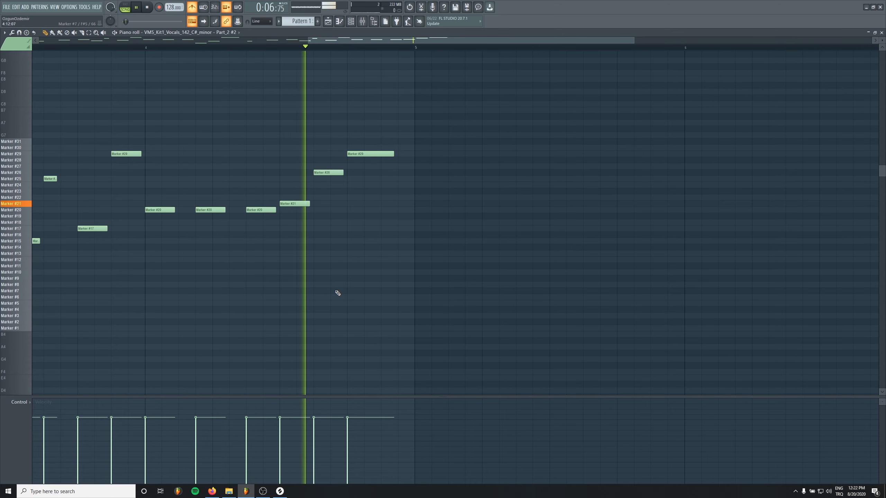
scroll(249, 225, "left", 3)
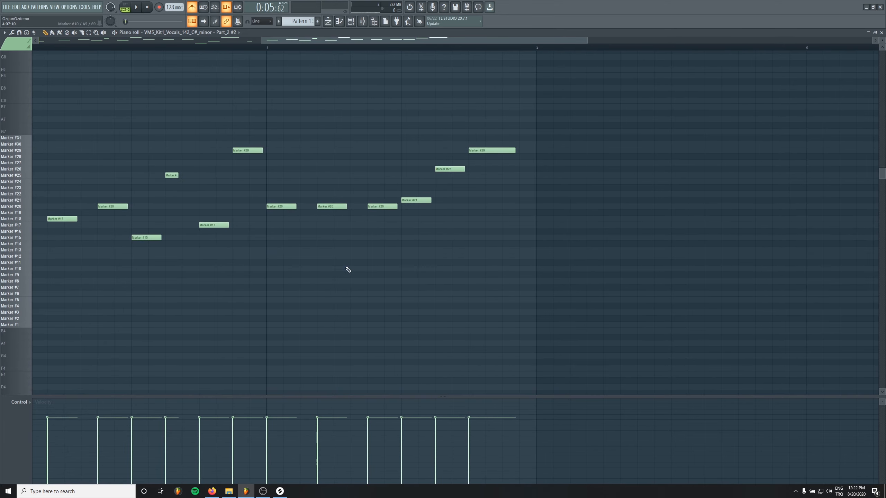
left_click_drag(430, 282, 374, 270)
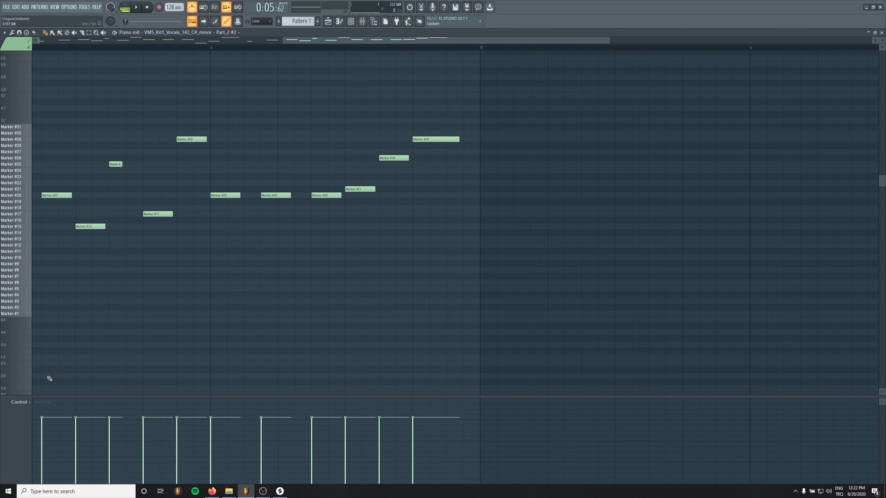
Switch the piano roll's control lane to note fine pitch and bring the fourth bar's notes into focus.
left_click(28, 404)
left_click(28, 449)
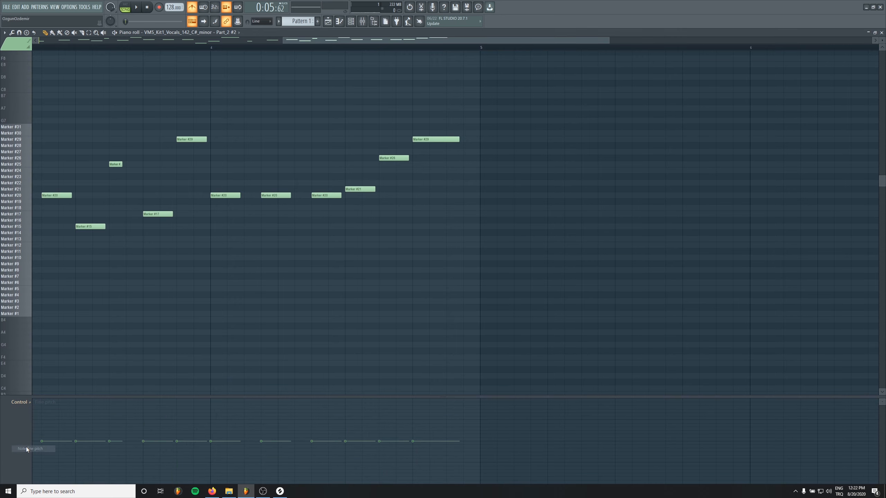
scroll(403, 376, "up", 3)
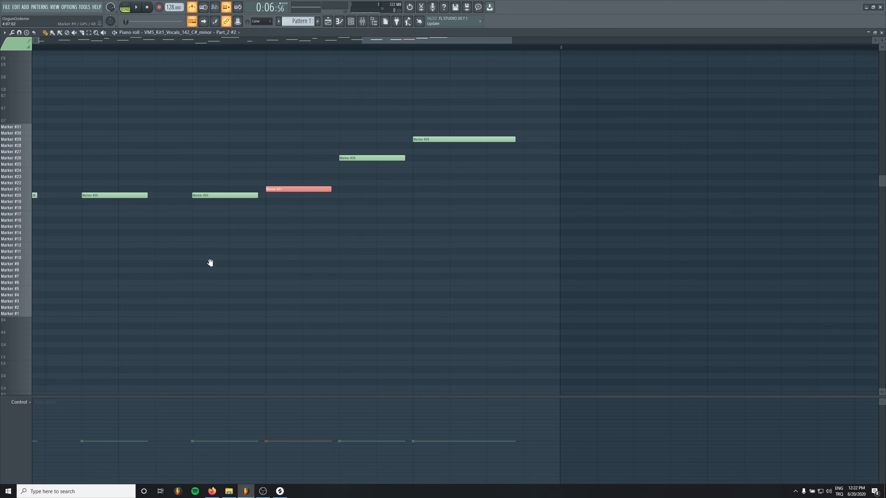
left_click_drag(210, 263, 399, 278)
left_click_drag(200, 182, 290, 253)
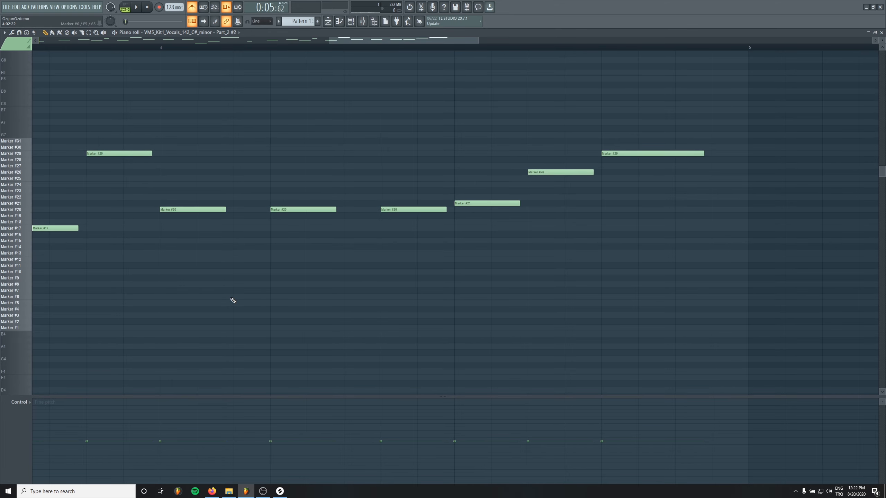
Raise the fine pitch of the first Marker #20 note in bar 4, checking it with playback.
key("space")
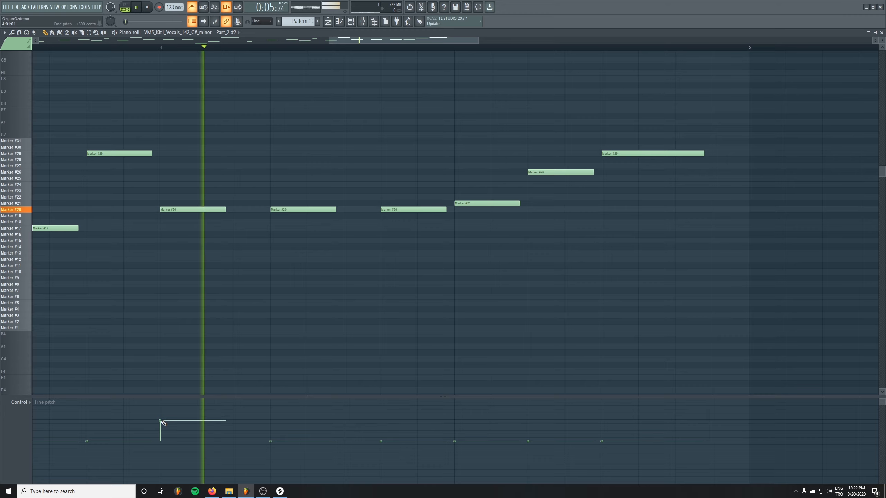
key("space")
key("space")
left_click_drag(161, 421, 184, 432)
key("space")
key("space")
key("space")
key("space")
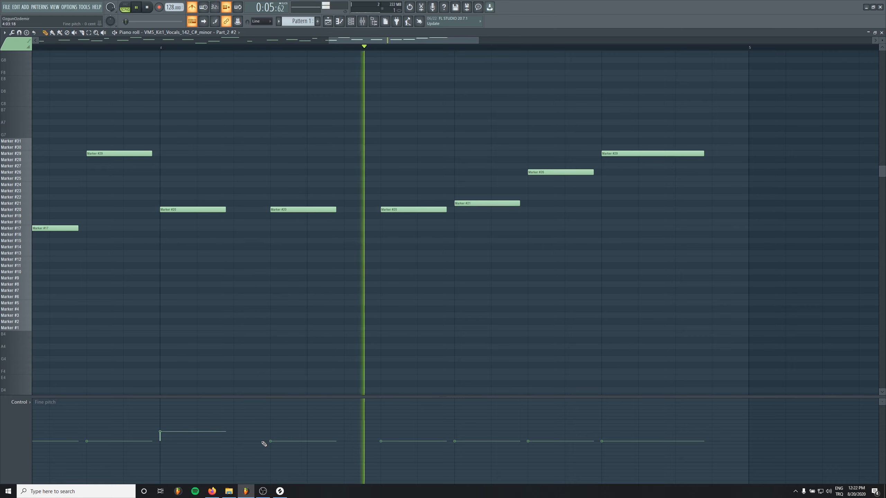
Lower the fine pitch of the second Marker #20 note in bar 4 slightly and check it with playback.
key("space")
key("space")
left_click_drag(264, 443, 270, 451)
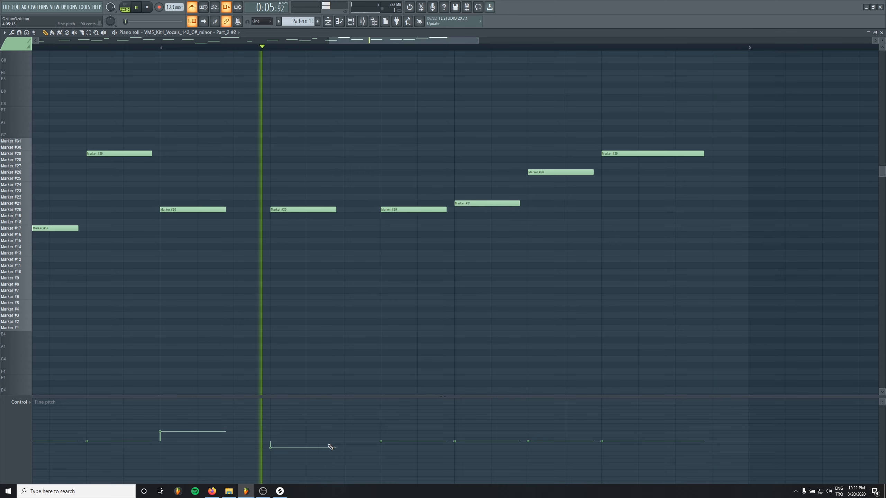
key("space")
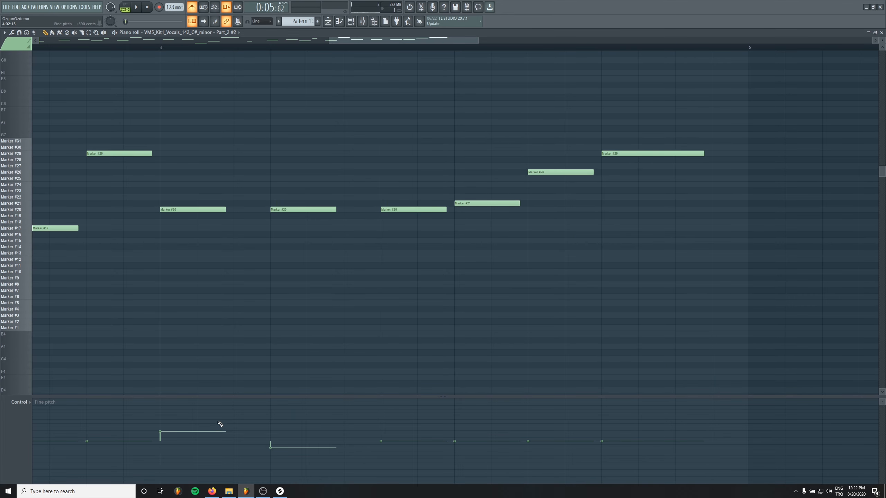
Load GTune in the empty first effect slot of the chopped vocal's mixer insert, ahead of the EQ.
left_click(362, 22)
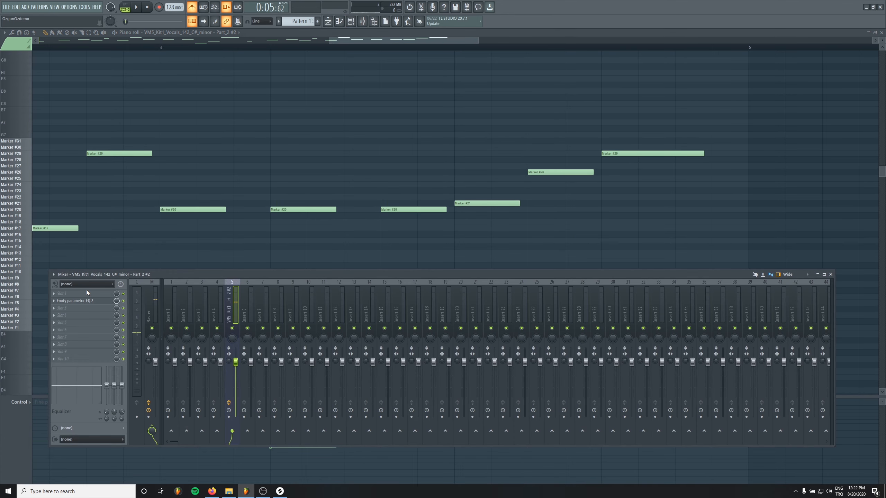
left_click(86, 293)
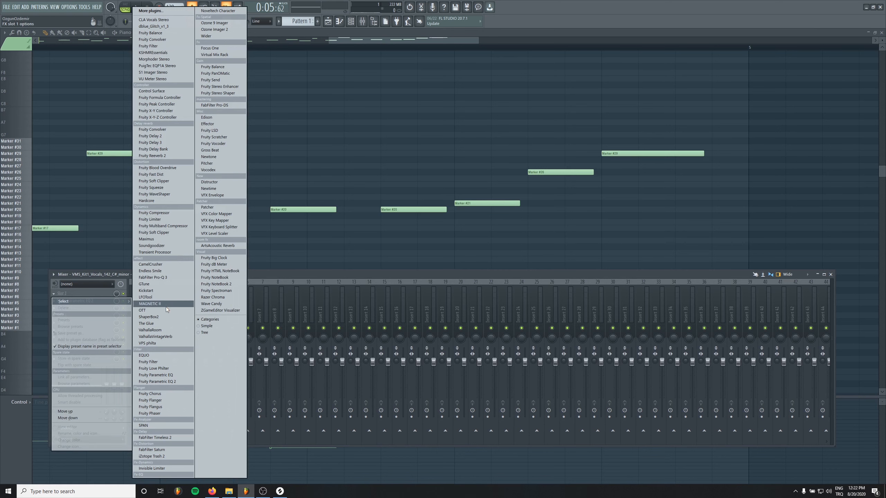
left_click(163, 285)
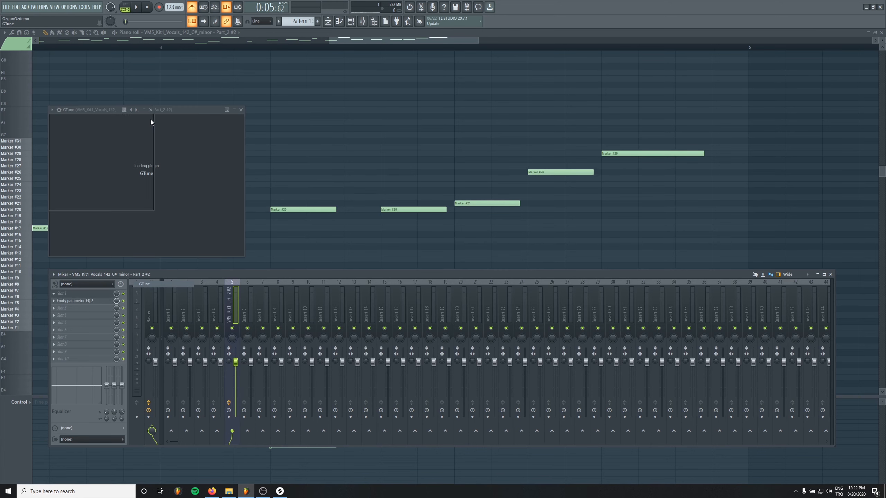
left_click_drag(90, 109, 119, 104)
Play the bar 4 slices repeatedly to examine their pitch in GTune, and close the tuner and the other open windows.
key("space")
key("space")
key("space")
key("space")
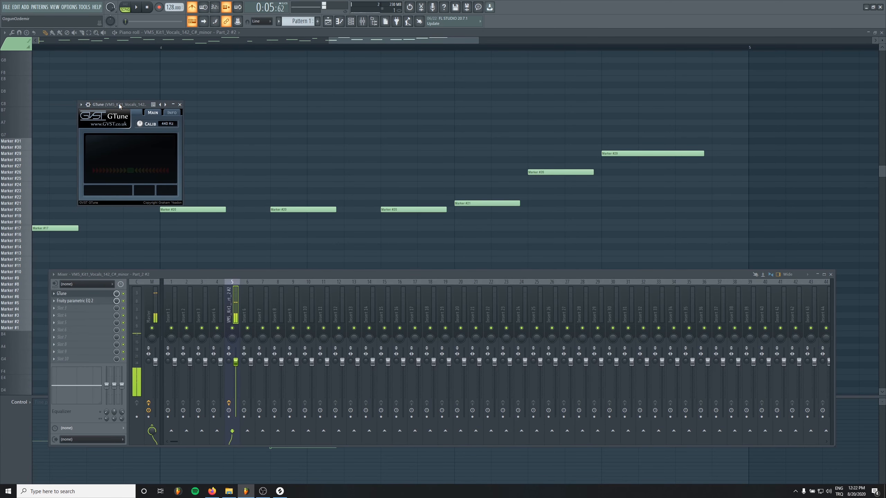
key("space")
key("space")
key("space")
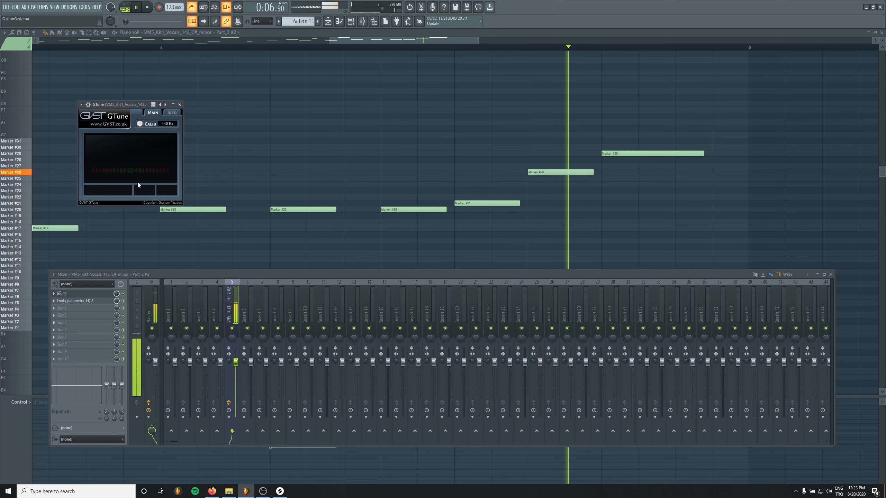
key("space")
key("space")
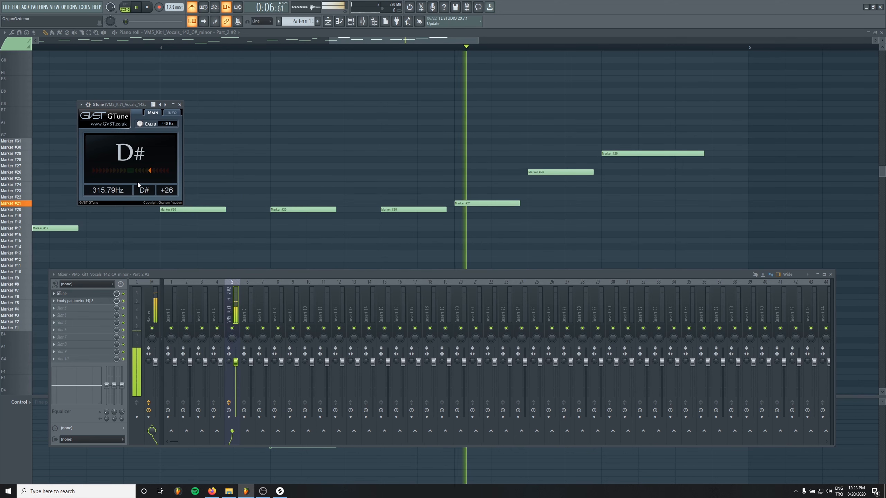
key("space")
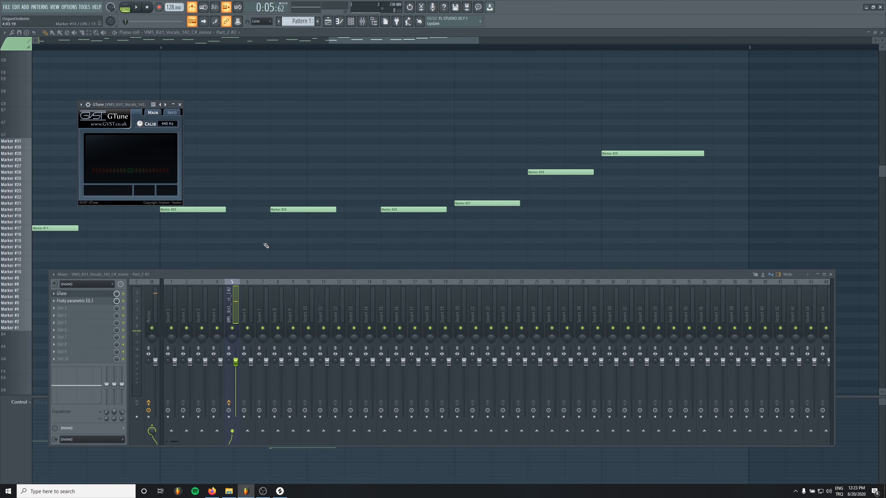
key("F12")
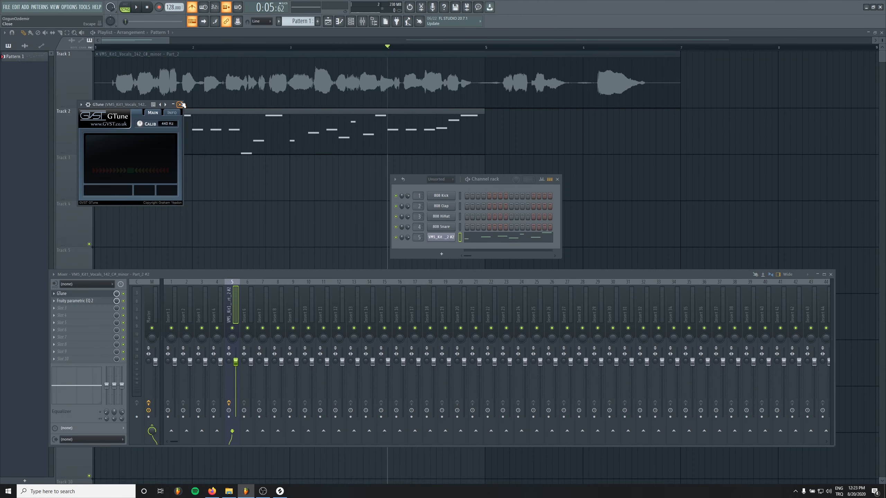
left_click(180, 104)
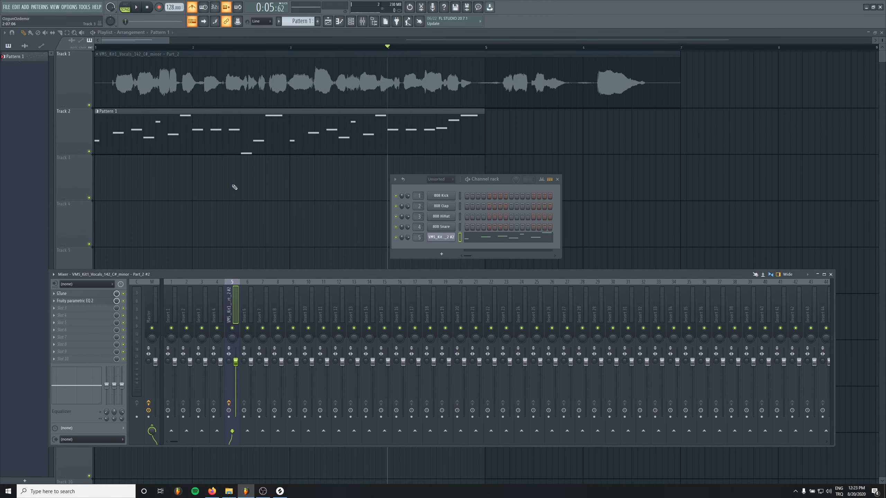
key("F12")
Add Fruity Reeverb 2 in the third effect slot of the chopped vocal's mixer insert.
scroll(247, 252, "down", 1)
scroll(247, 251, "down", 2)
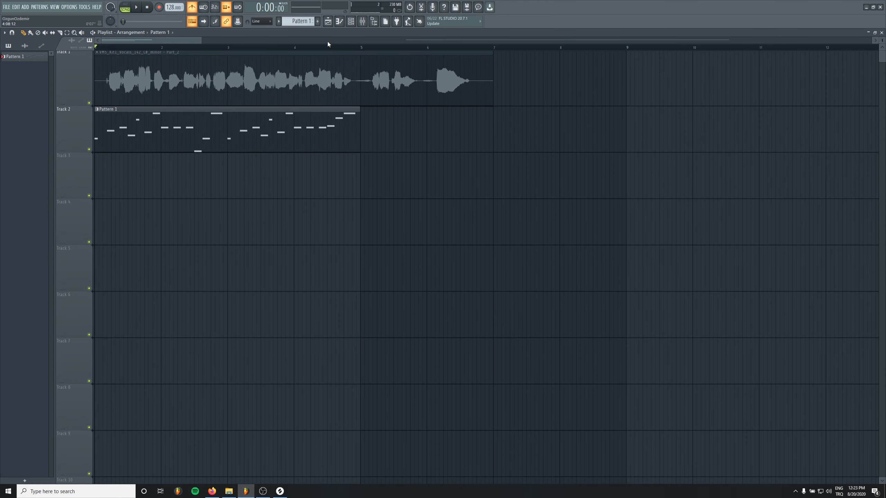
left_click(362, 21)
left_click(83, 309)
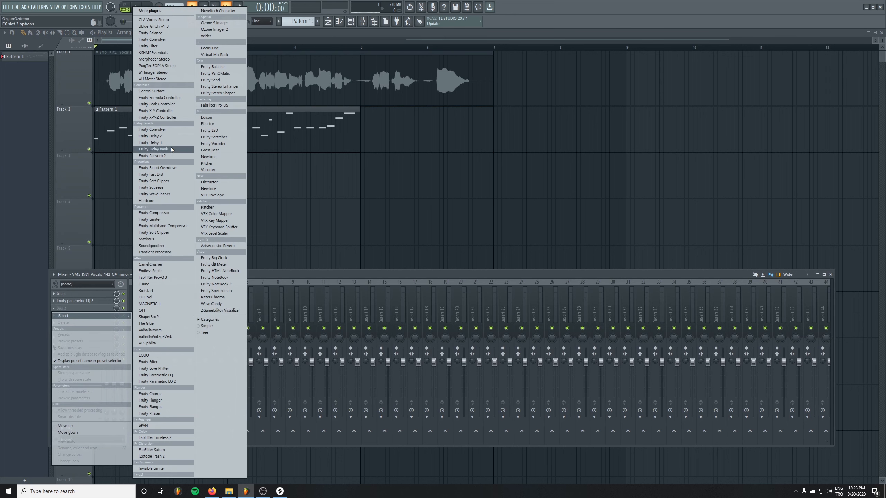
left_click(168, 156)
left_click(61, 118)
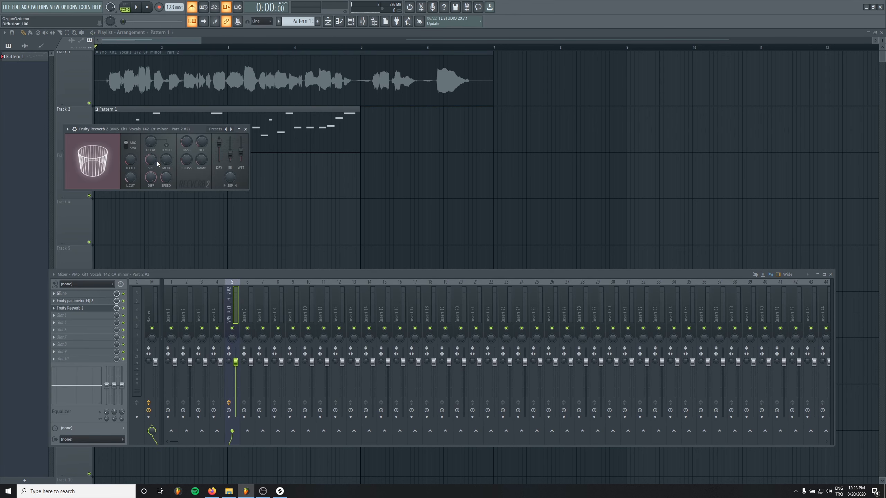
Enlarge the reverb's room size and set its stereo separation to 11% while playing the chopped vocal.
key("space")
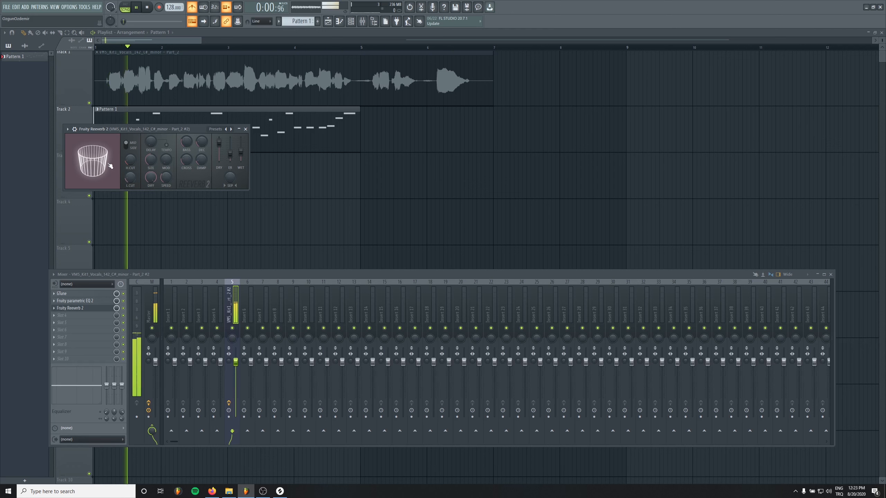
left_click_drag(110, 165, 116, 165)
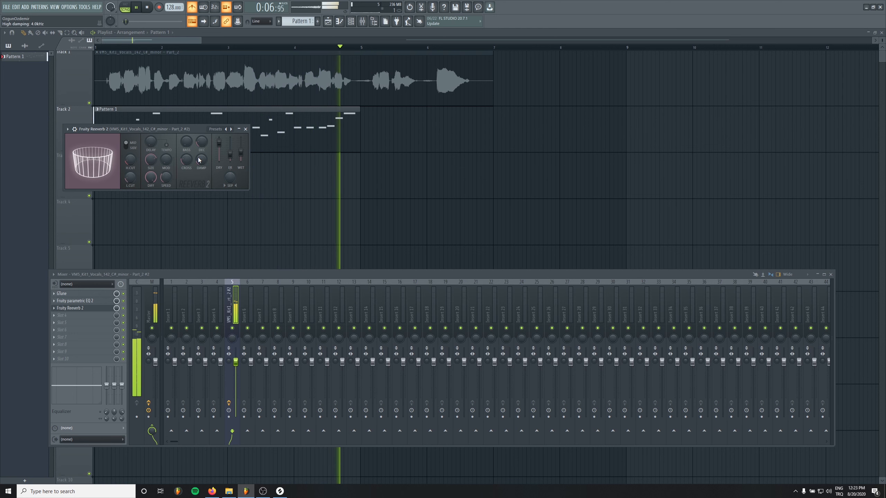
key("space")
key("space")
left_click_drag(228, 177, 227, 184)
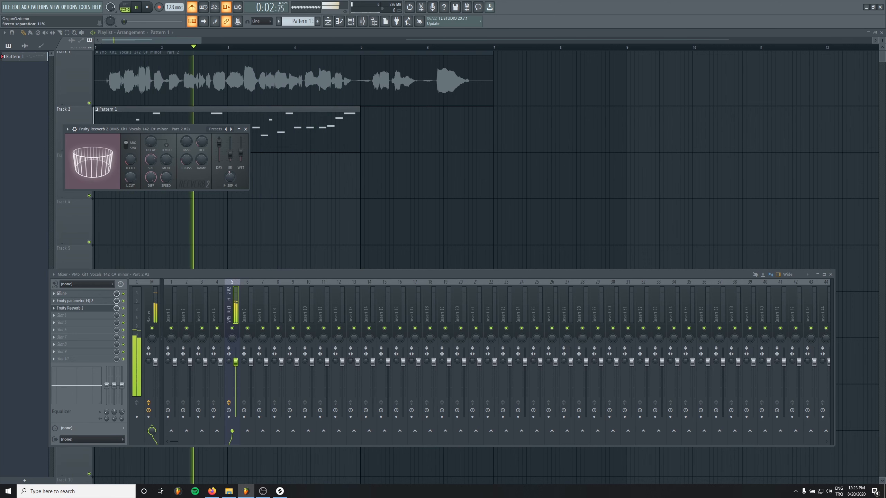
key("space")
Add Fruity Delay 3 in the fourth effect slot and load its Ping pong preset.
left_click(89, 316)
mouse_move(120, 322)
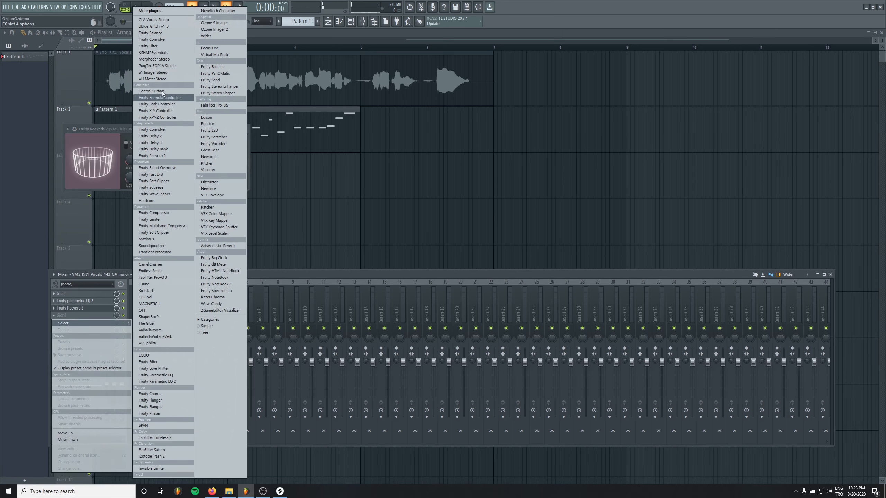
left_click(161, 142)
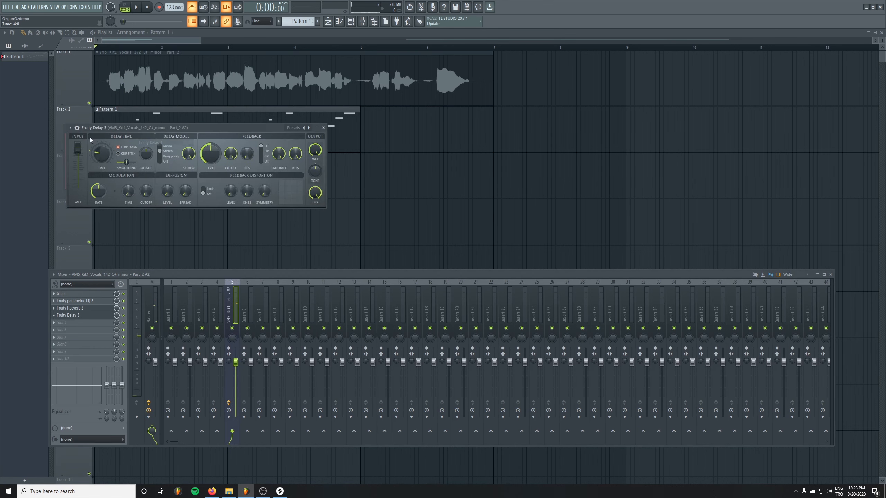
left_click(98, 150)
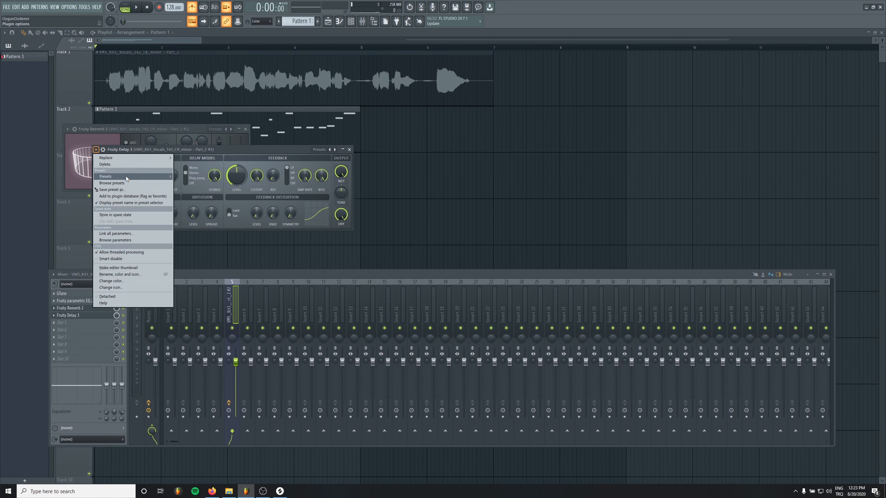
mouse_move(132, 174)
left_click(190, 209)
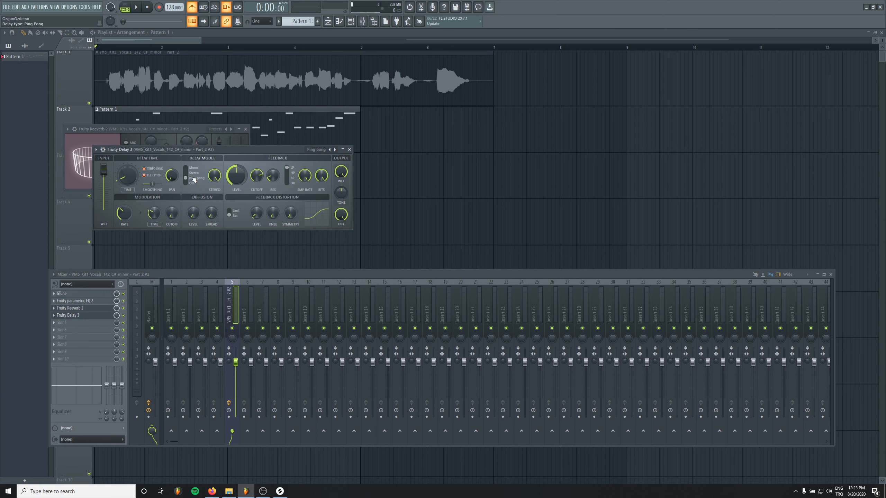
Increase the delay time and reduce the delay's output wet level to about 21.7% during playback, closing the effect windows.
left_click_drag(127, 182, 126, 181)
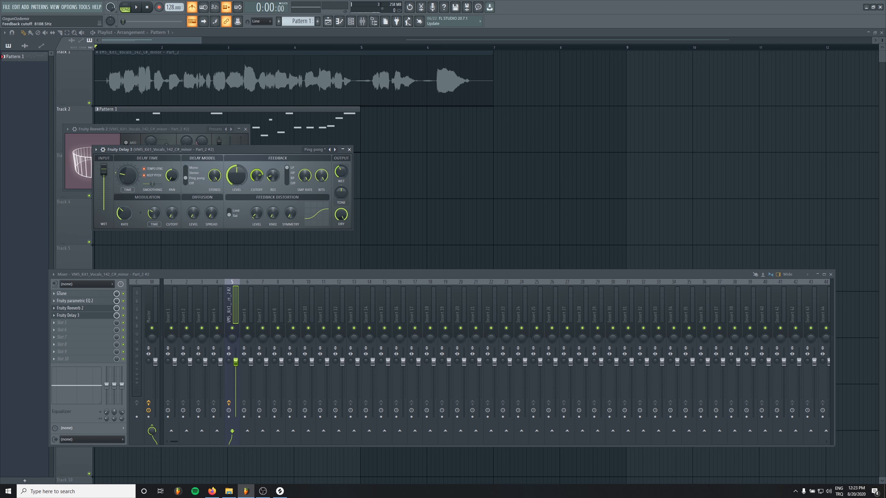
key("space")
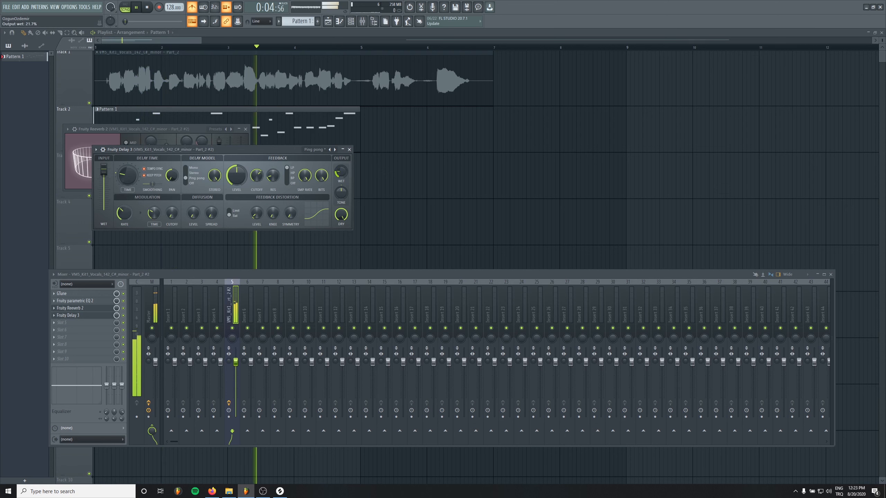
left_click(349, 150)
key("space")
left_click(335, 145)
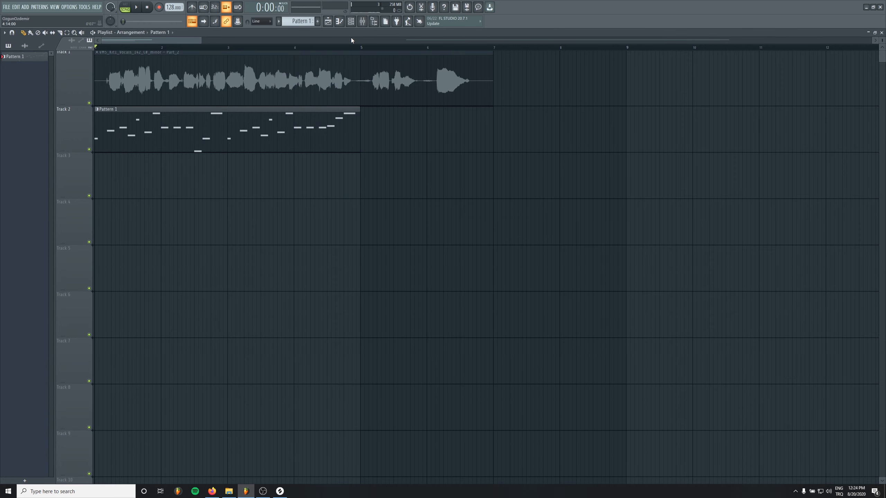
Try lowering the vocal sample's time-stretching pitch to -700 cents and play the result.
double_click(245, 84)
left_click_drag(219, 84, 230, 145)
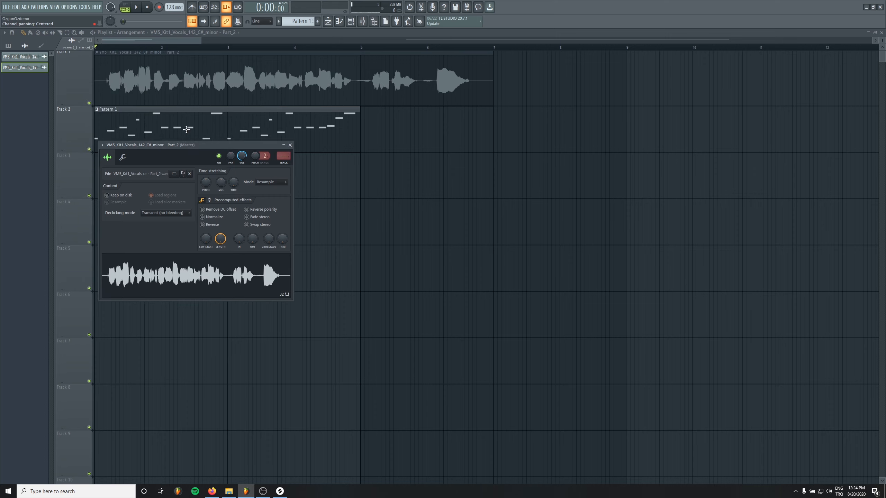
scroll(146, 67, "up", 1)
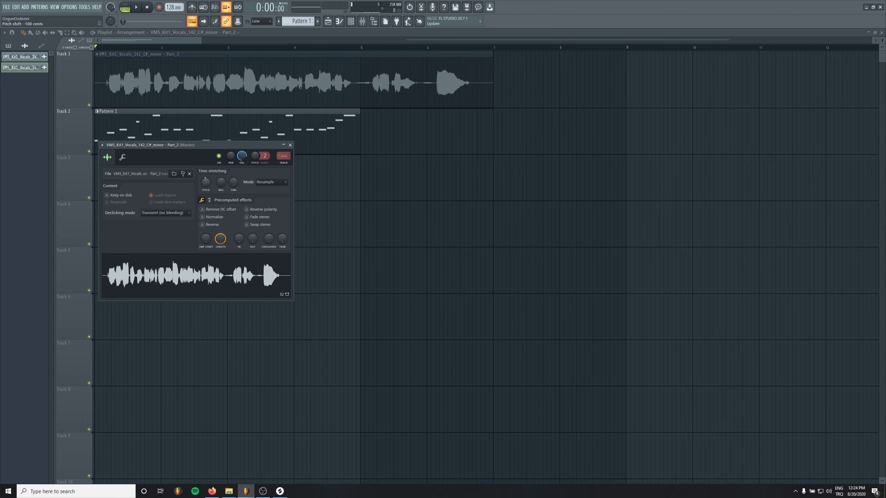
left_click_drag(205, 182, 206, 207)
key("space")
key("space")
key("space")
key("space")
key("space")
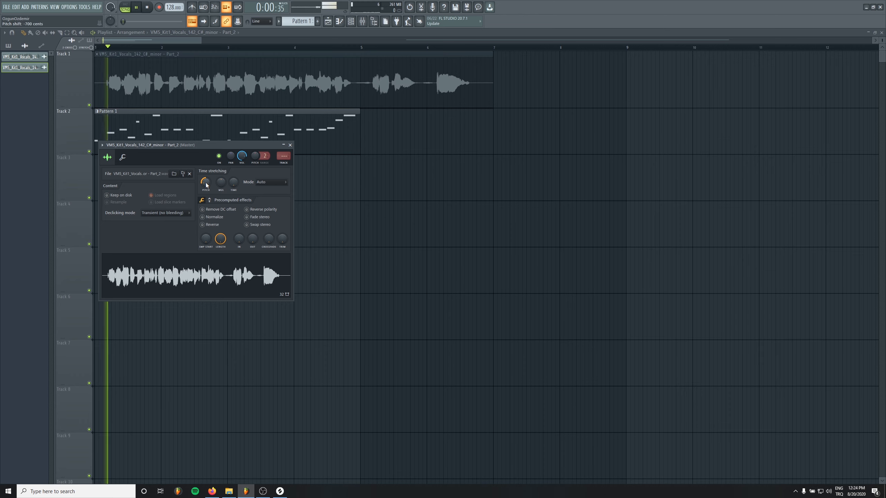
key("space")
key("Escape")
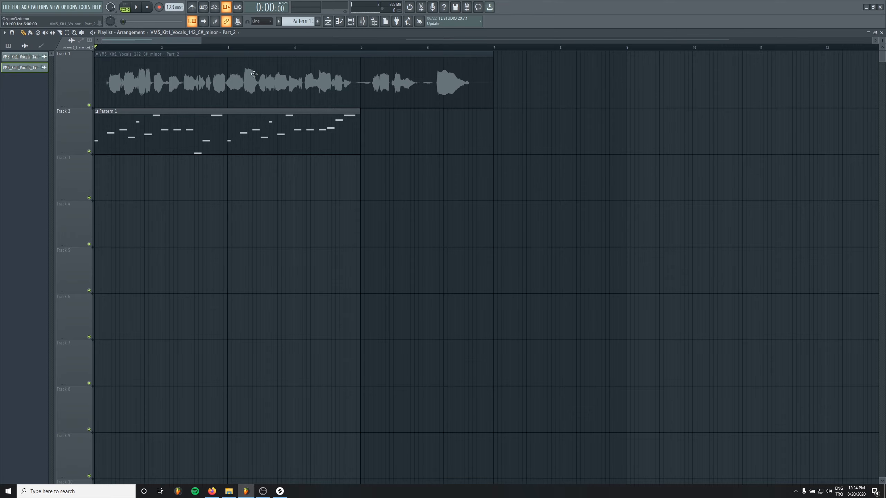
Open the chopped vocal's Slicex channel from Pattern 1, set its channel pitch to +200 cents and play the pattern.
double_click(290, 116)
key("Escape")
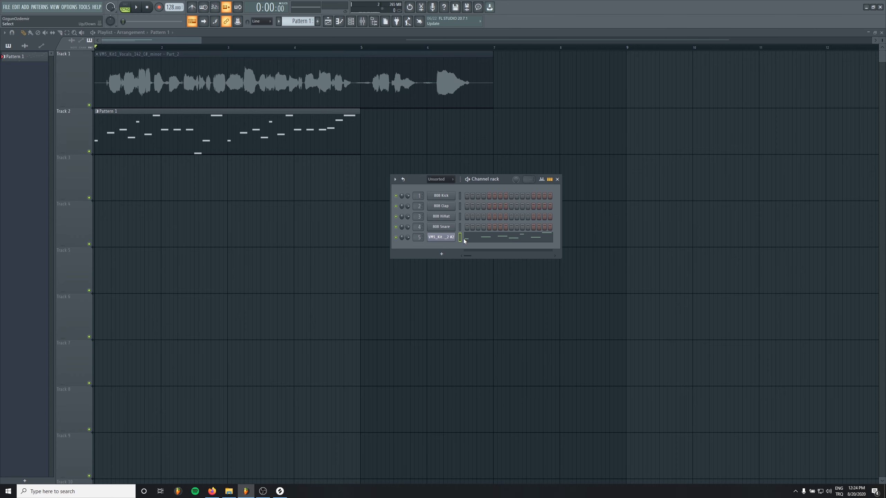
left_click(450, 239)
left_click(167, 141)
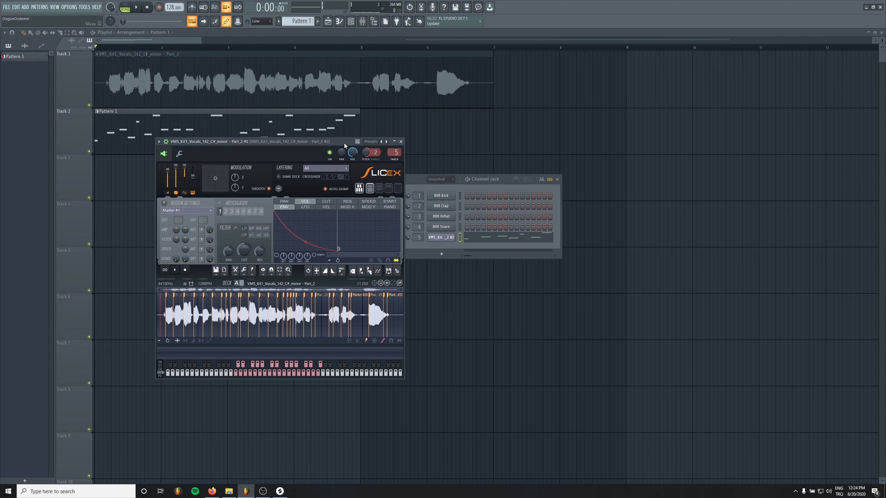
key("space")
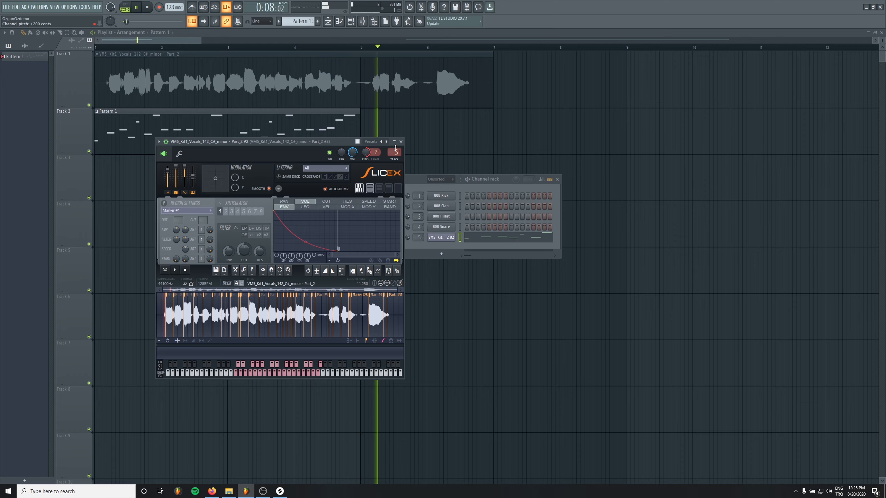
key("space")
left_click(363, 88)
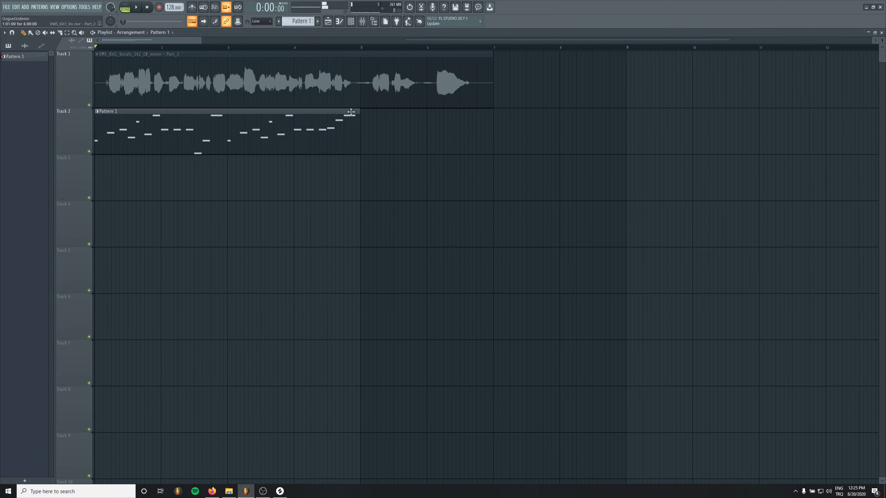
Place a copy of Pattern 1 at bar 5 on Track 2 and review its Slicex channel.
left_click_drag(144, 140, 401, 140)
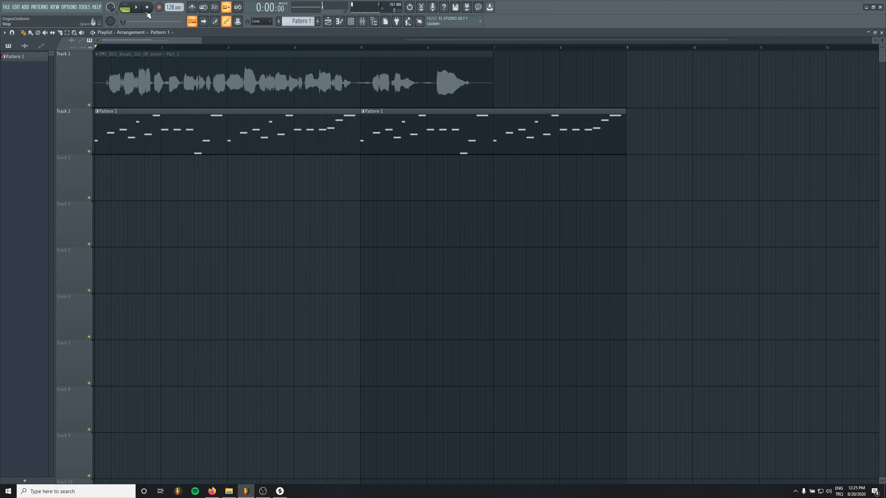
double_click(223, 143)
key("Escape")
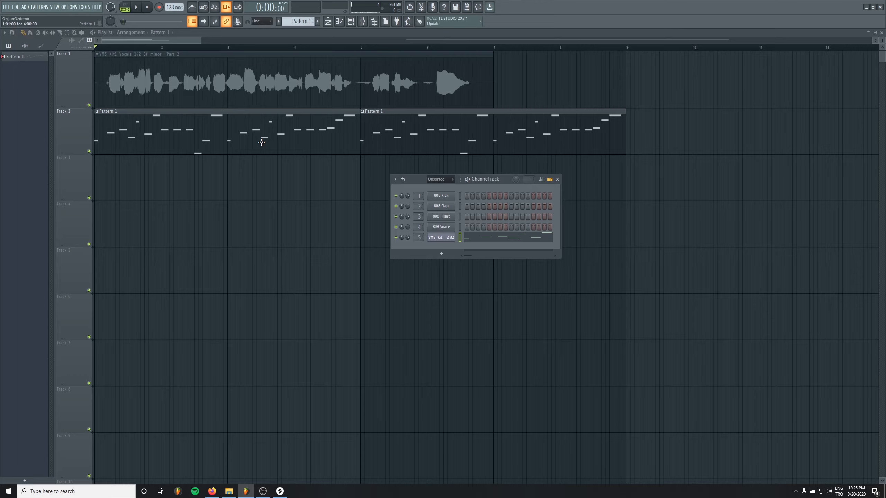
left_click(450, 237)
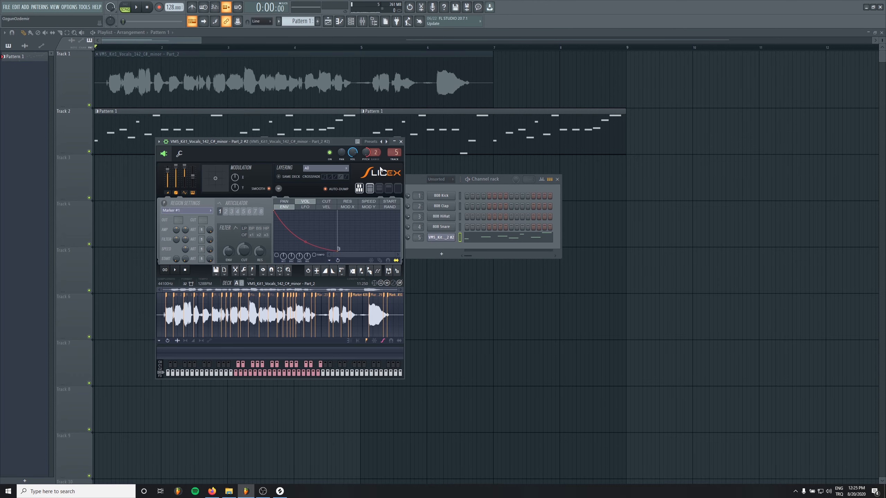
left_click(401, 142)
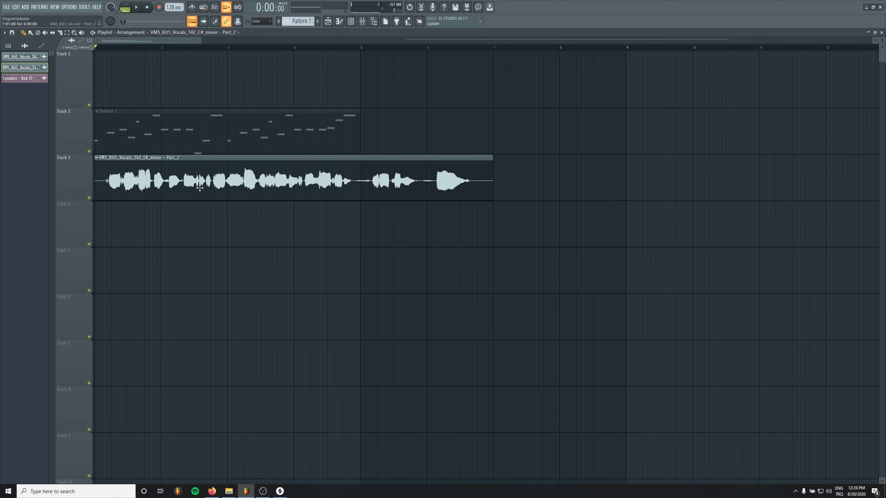
Move the playback start position to the beginning of the first sung phrase in the Track 3 vocal clip.
scroll(88, 193, "up", 4)
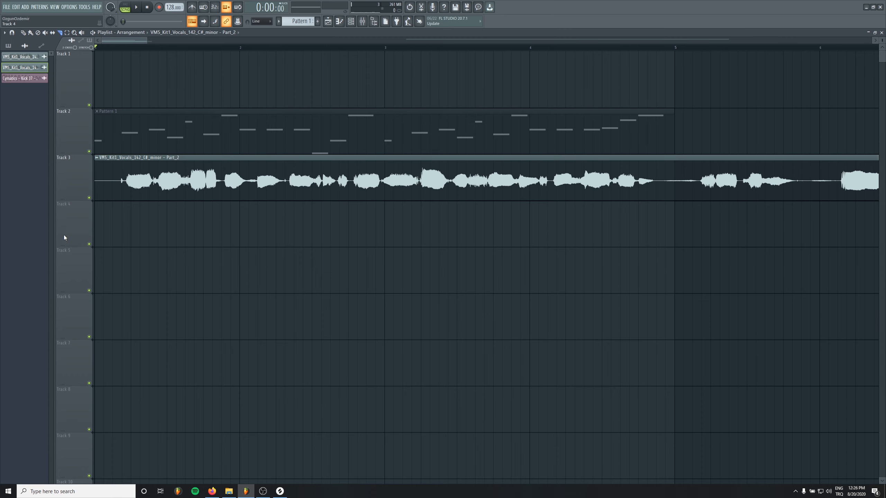
scroll(169, 87, "up", 3)
left_click(171, 49)
left_click(23, 33)
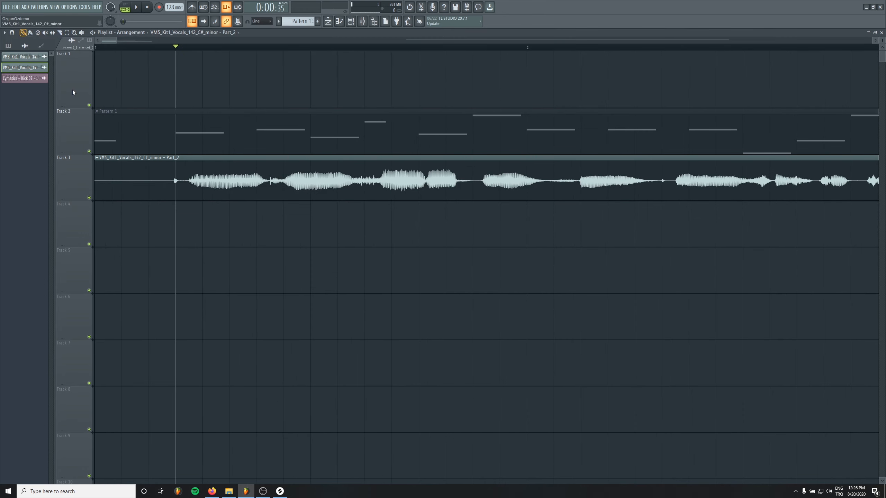
left_click(232, 205)
left_click(232, 205)
right_click(384, 224)
Fit the Track 3 vocal sample to the project tempo using a source tempo of 142 BPM and play it.
double_click(170, 158)
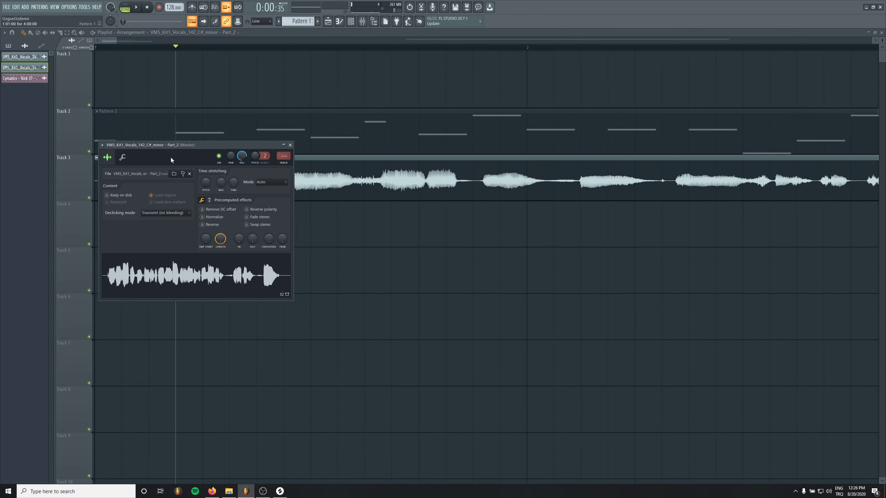
left_click_drag(171, 158, 187, 211)
right_click(208, 237)
left_click(225, 247)
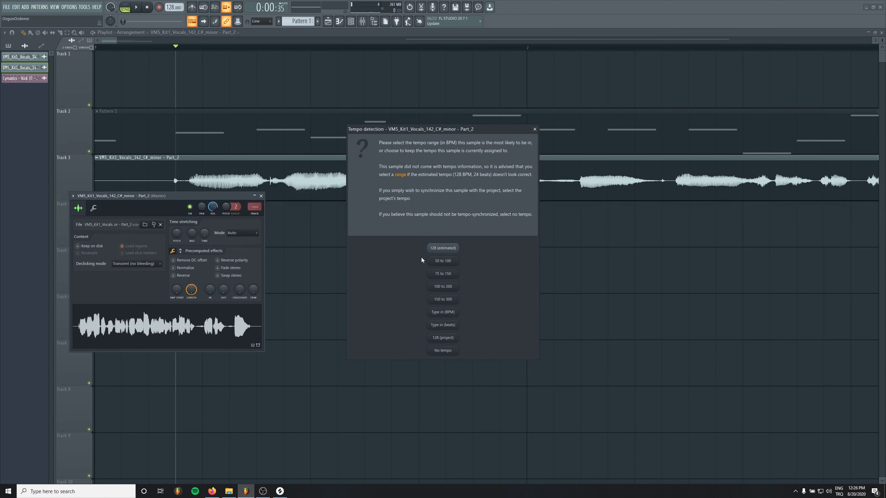
left_click(448, 312)
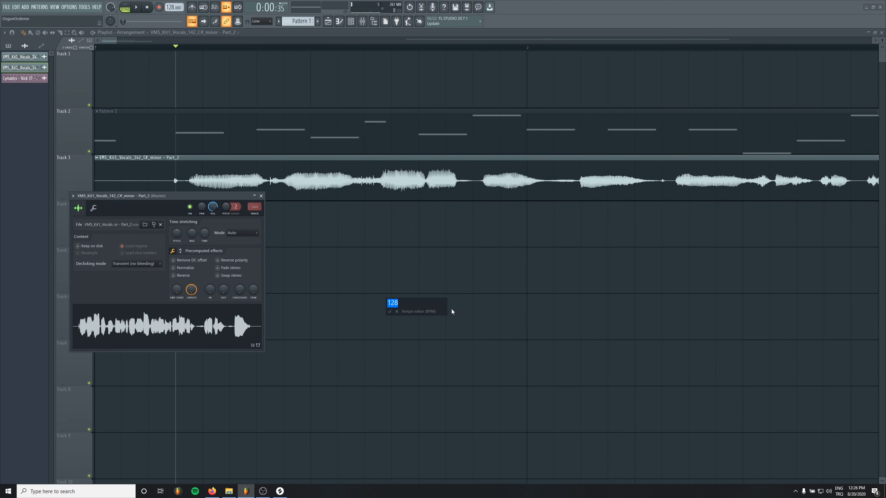
type("142")
key("Return")
scroll(408, 297, "down", 5)
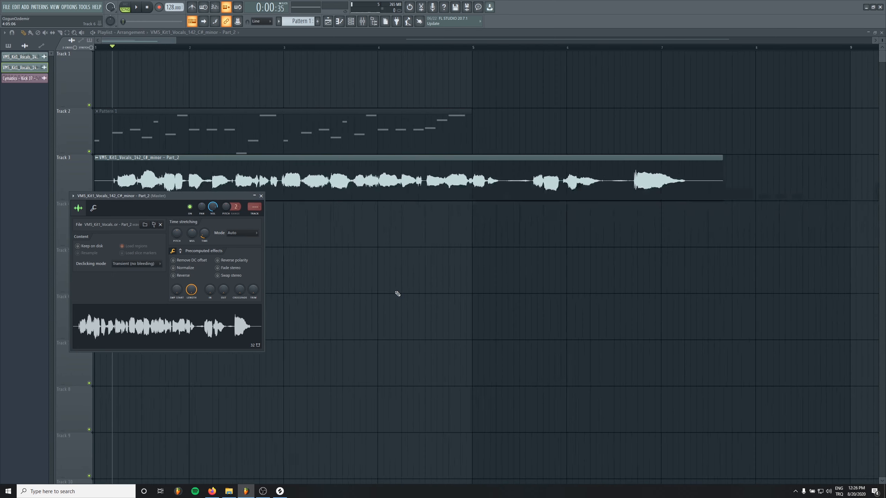
left_click(263, 197)
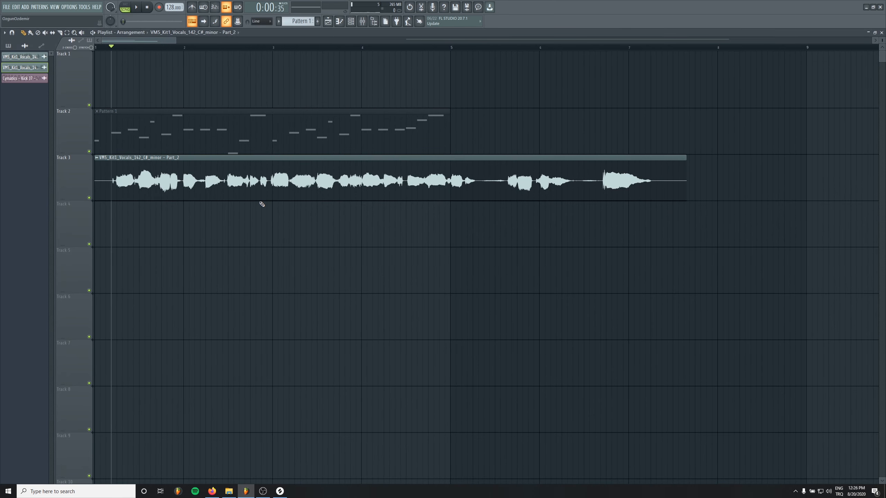
key("space")
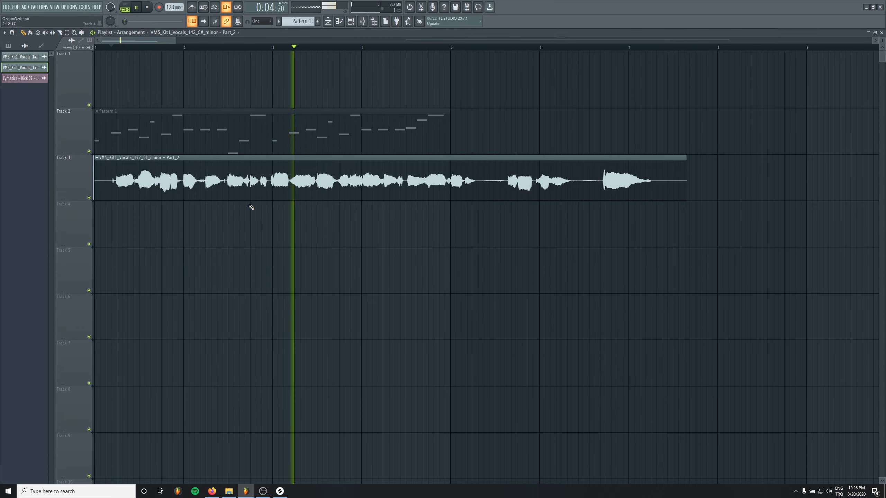
key("space")
Raise the Track 3 vocal sample's time-stretching pitch to +400 cents and audition it.
double_click(210, 184)
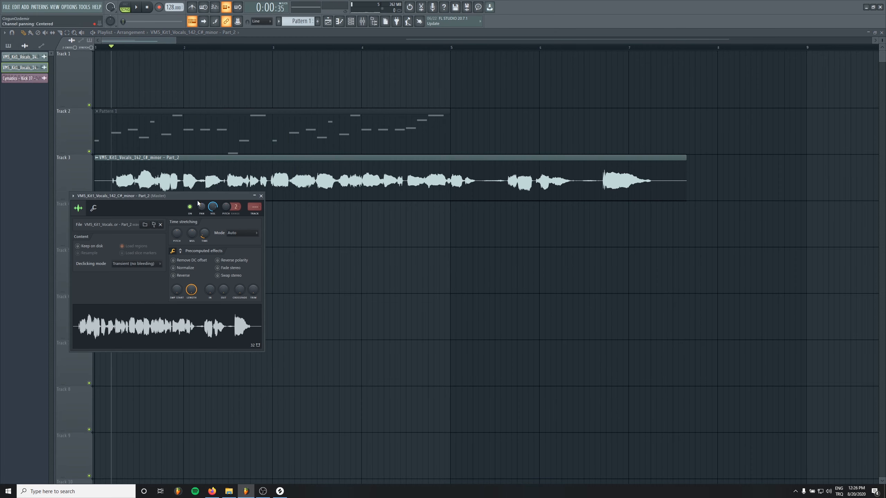
left_click_drag(197, 197, 202, 207)
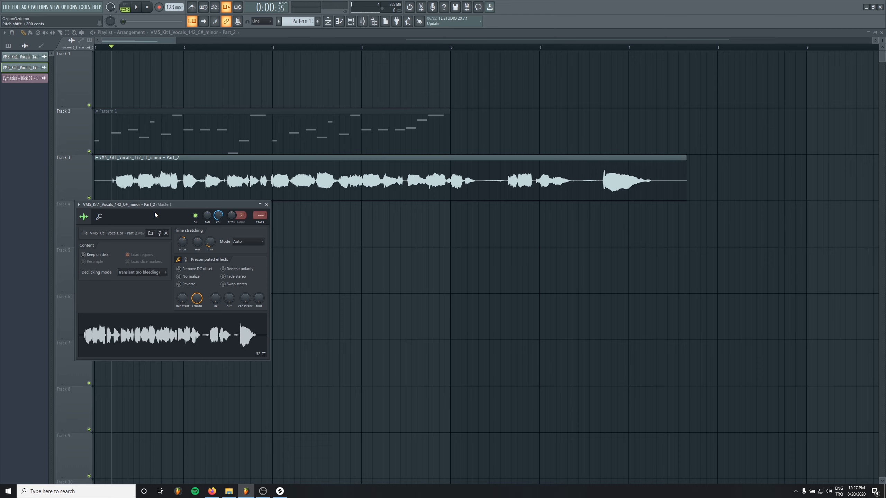
key("space")
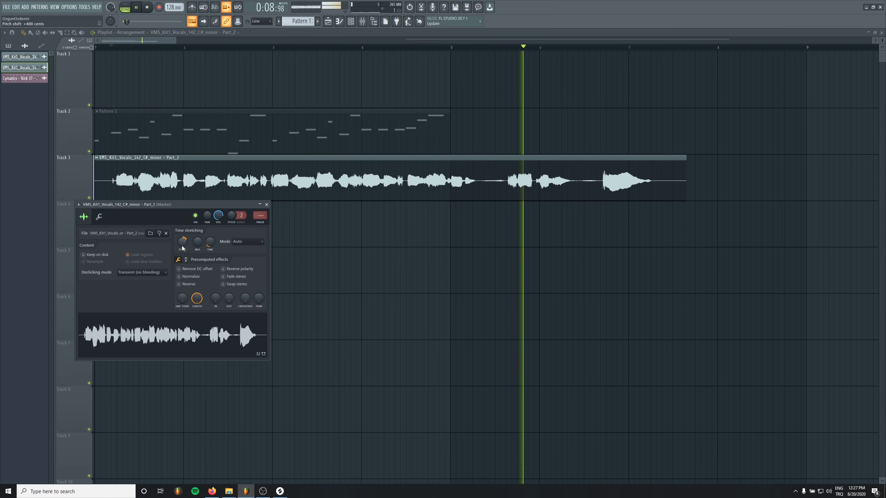
key("space")
left_click(266, 205)
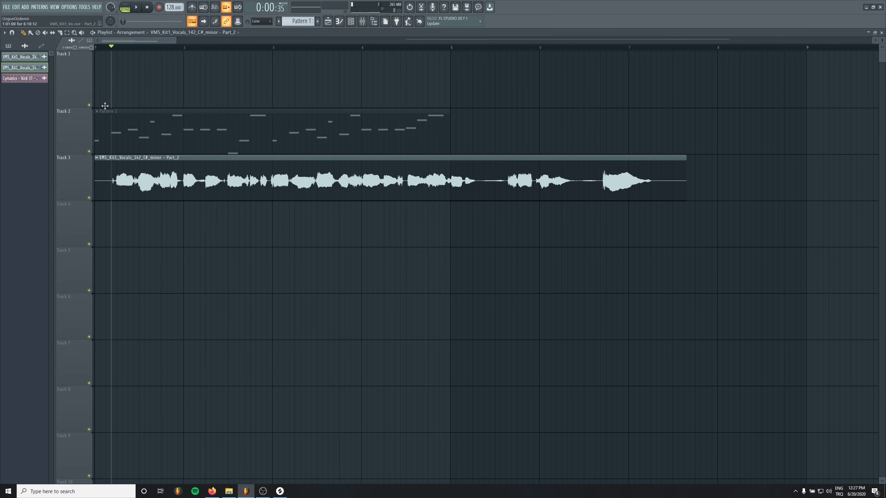
Slice the Track 3 vocal clip just before and just after the first sung phrase.
left_click(59, 32)
scroll(55, 248, "up", 3)
scroll(56, 247, "up", 2)
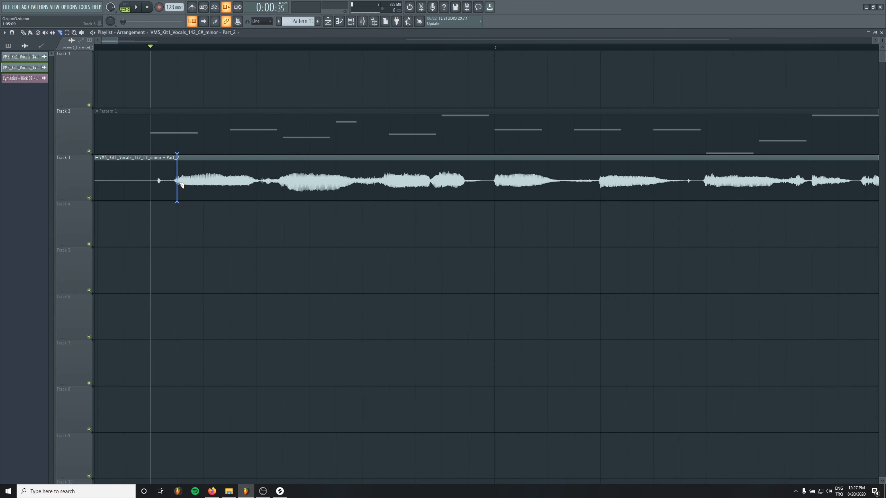
left_click(176, 185)
left_click(257, 183)
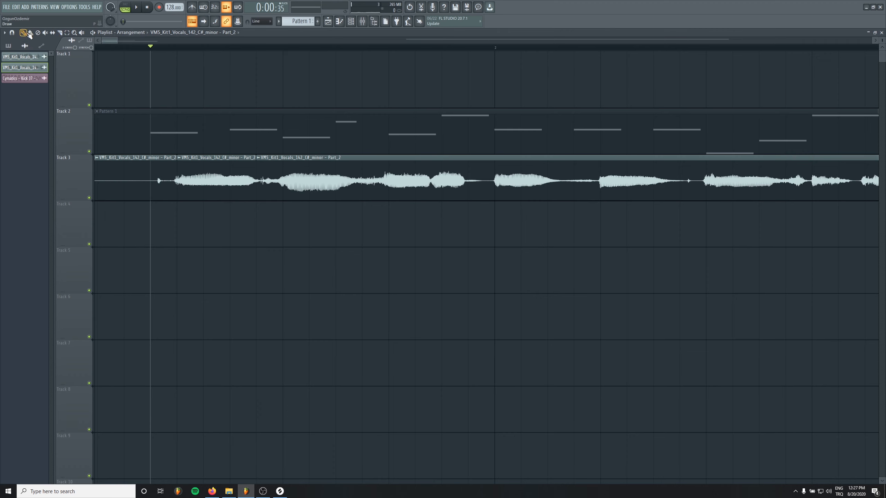
Move the first phrase slice to the start of bar 1 on Track 4 and delete the quiet lead-in piece.
left_click_drag(218, 187, 219, 235)
scroll(278, 272, "left", 1)
right_click(196, 186)
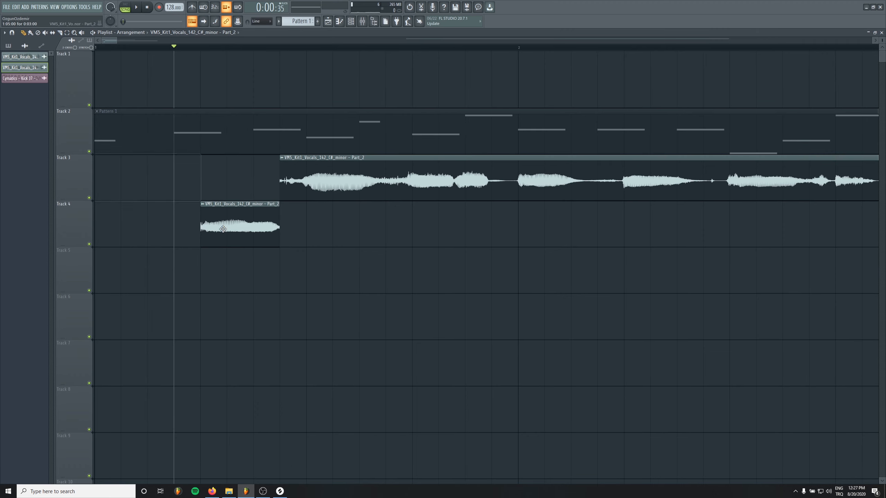
left_click(60, 33)
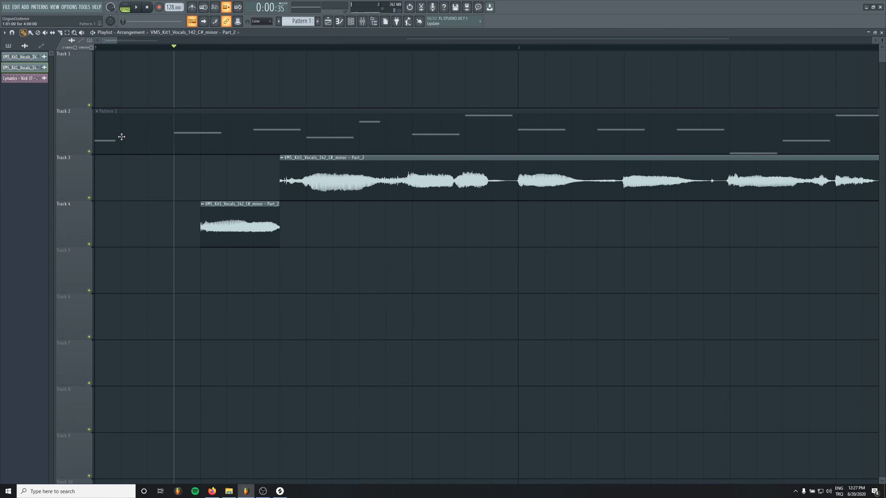
left_click_drag(245, 225, 119, 226)
scroll(237, 295, "down", 3)
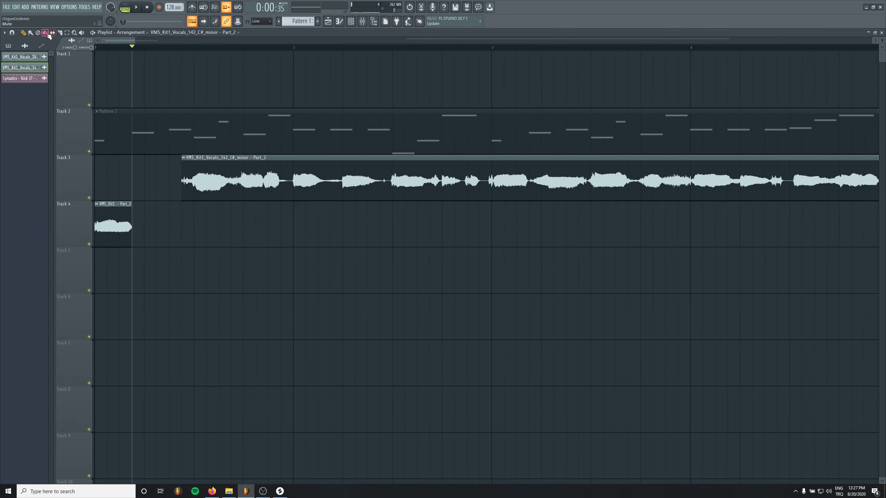
Audition the remaining Track 3 vocal and slice it at the start, second beat and third beat of bar 2.
left_click(180, 48)
key("space")
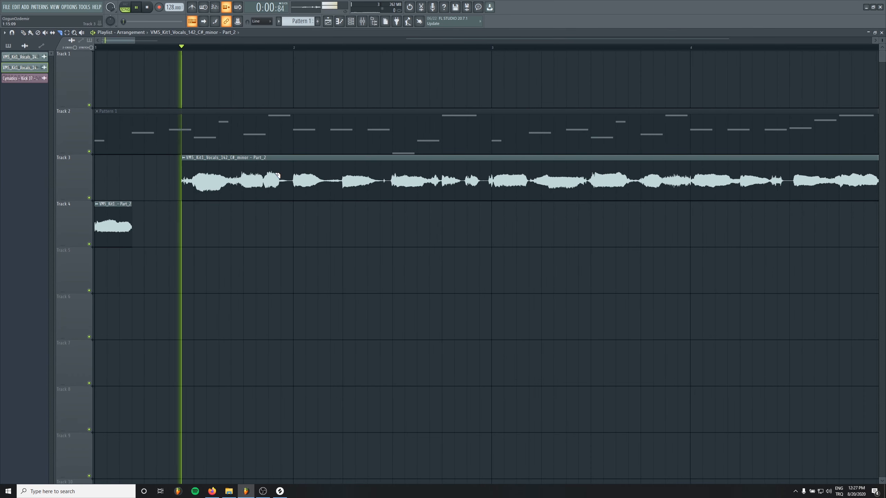
key("space")
key("space")
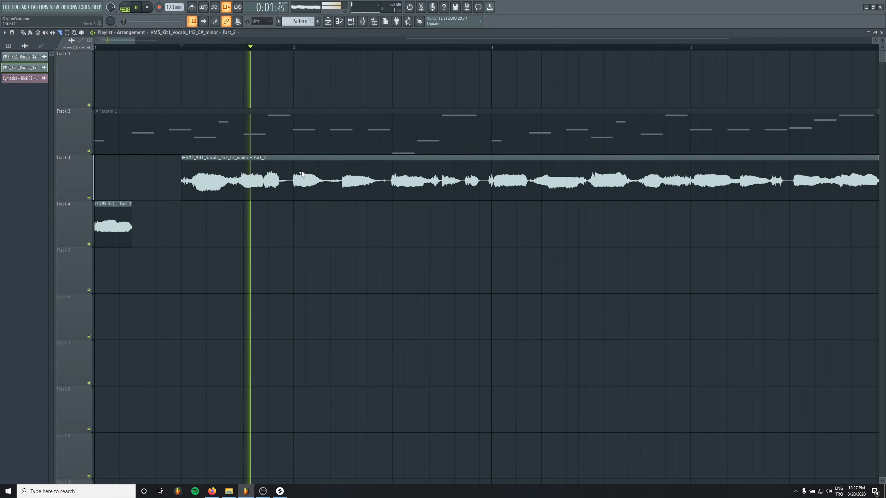
left_click(293, 176)
key("space")
left_click(391, 173)
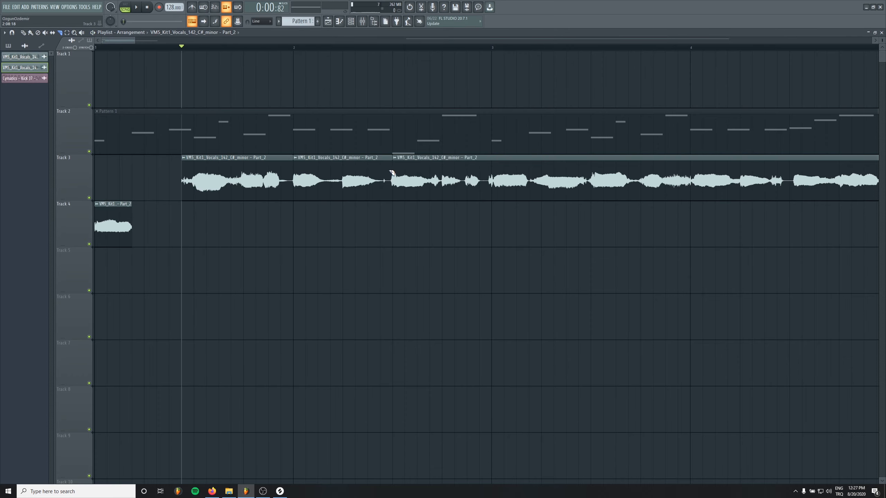
left_click(348, 180)
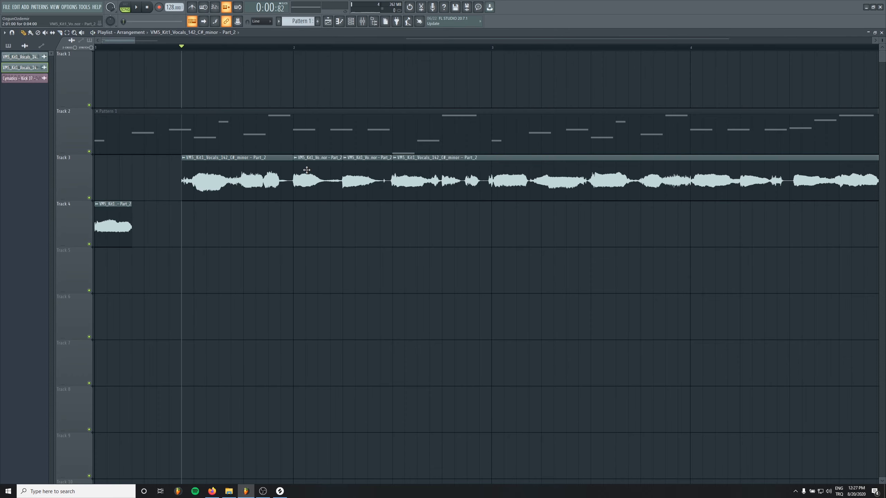
Move the two bar 2 slices behind the first slice on Track 4, play them and delete the stray Track 1 clip.
left_click_drag(307, 169, 195, 217)
left_click_drag(352, 179, 265, 226)
key("space")
left_click(395, 52)
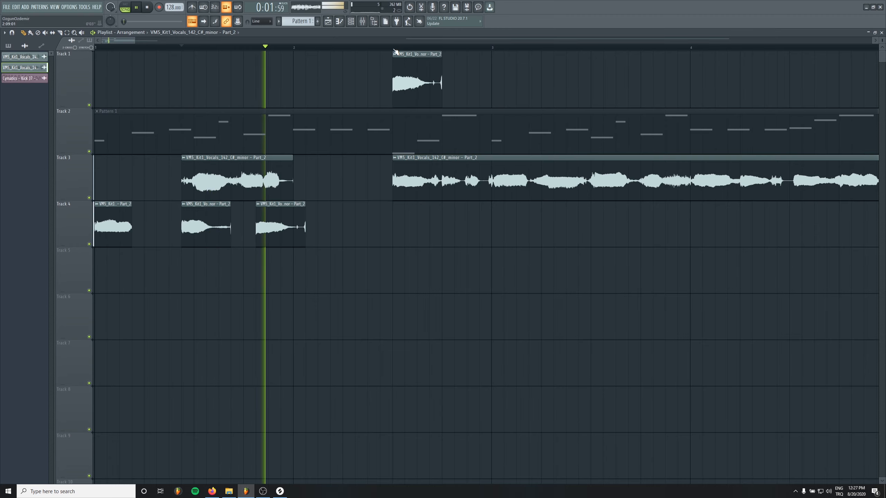
right_click(395, 52)
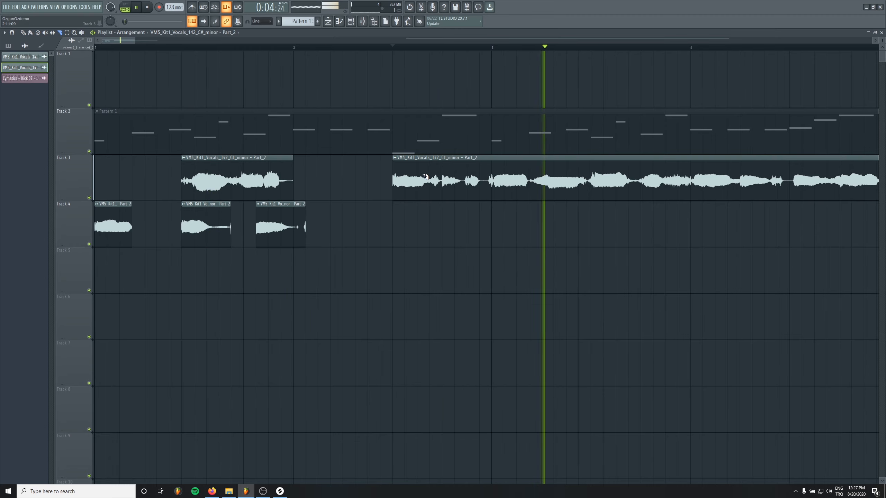
Slice the Track 3 vocal late in bar 2, at the start of bar 3 and at bar 3's second beat, and audition it.
left_click_drag(426, 176, 430, 197)
left_click_drag(491, 164, 492, 200)
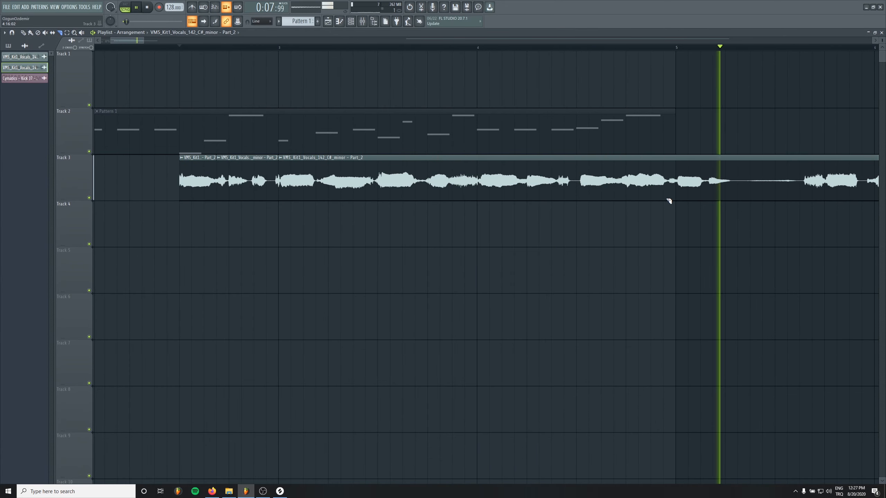
key("space")
key("space")
left_click(329, 179)
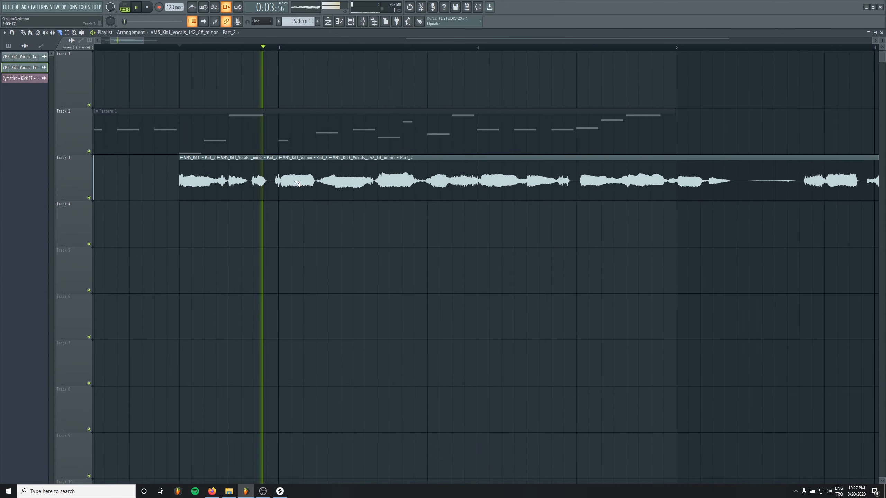
key("space")
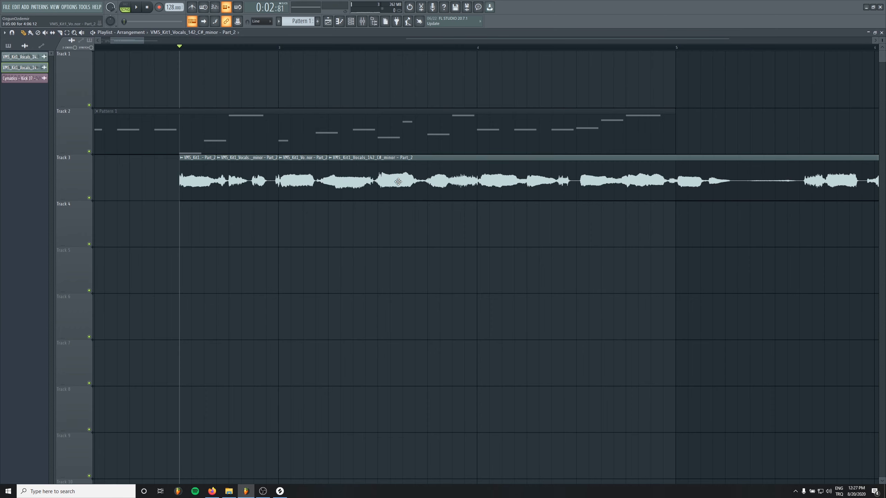
Delete the Track 3 pieces around the slice at bar 3 and move that slice behind the other three on Track 4.
right_click(398, 182)
right_click(246, 183)
left_click_drag(195, 204, 409, 187)
right_click(409, 183)
right_click(273, 182)
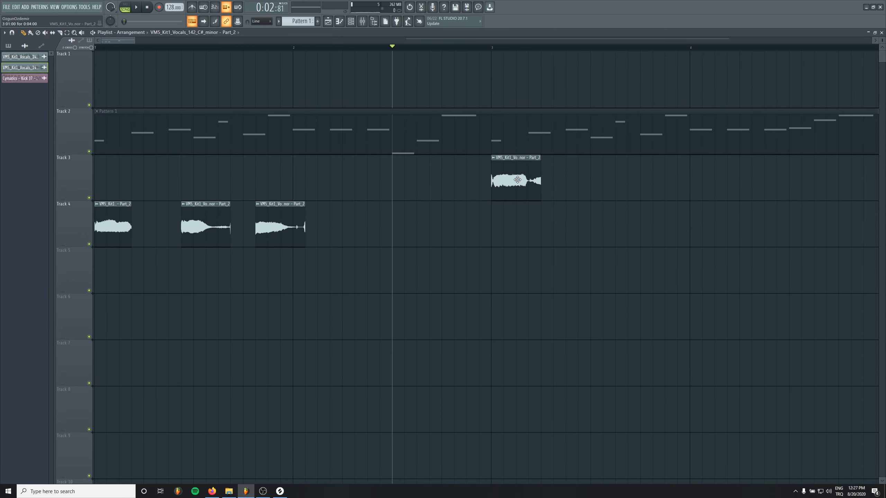
left_click_drag(517, 179, 346, 250)
scroll(345, 250, "down", 3)
scroll(432, 282, "up", 5)
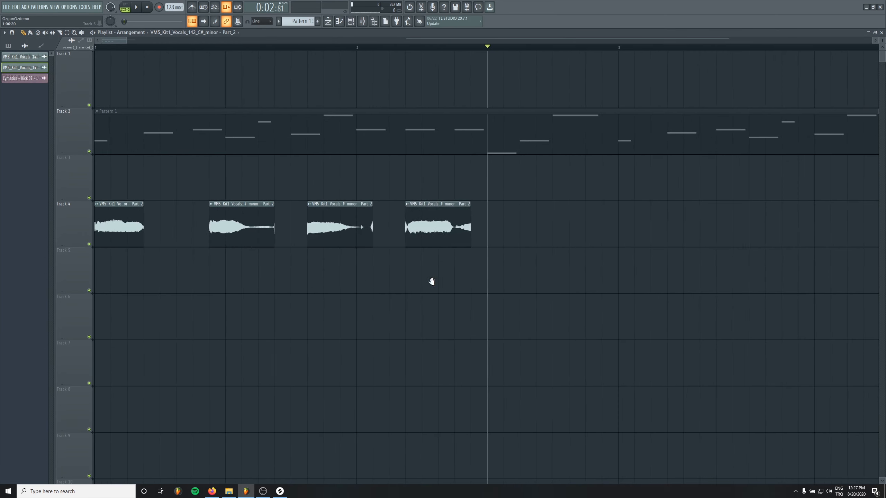
Move the last three Track 4 slices to the start of bar 3 and shift the first slice to beat 2 of bar 1.
left_click_drag(203, 229, 579, 283)
left_click_drag(248, 222, 656, 224)
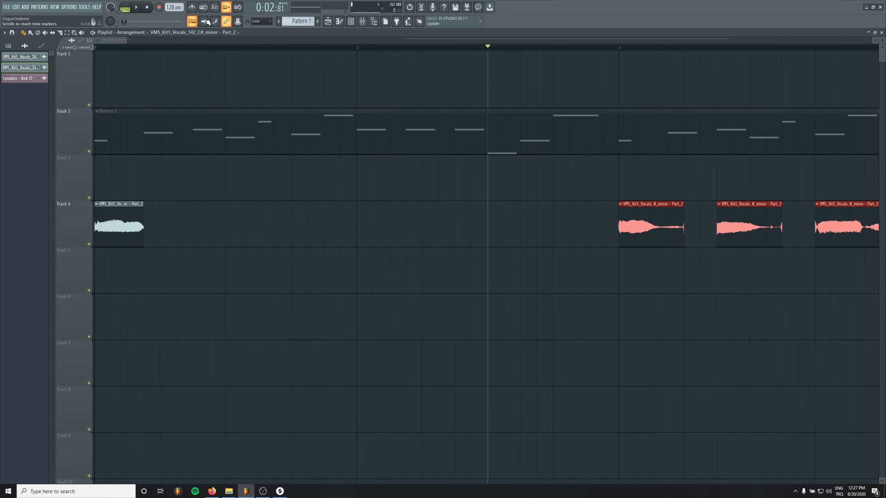
left_click_drag(126, 230, 191, 230)
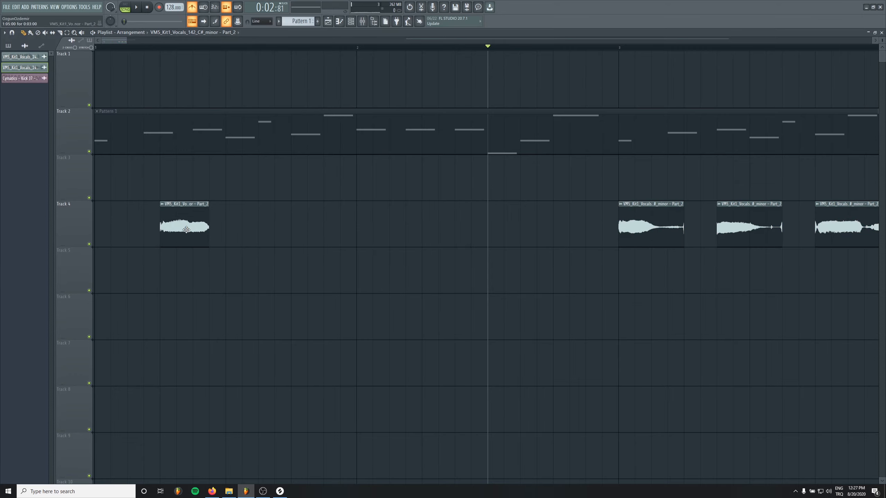
Play the arrangement from bar 1 with the metronome to check the first slice's timing, removing any stray Track 5 clip.
key("space")
key("space")
left_click(286, 257)
right_click(299, 259)
key("space")
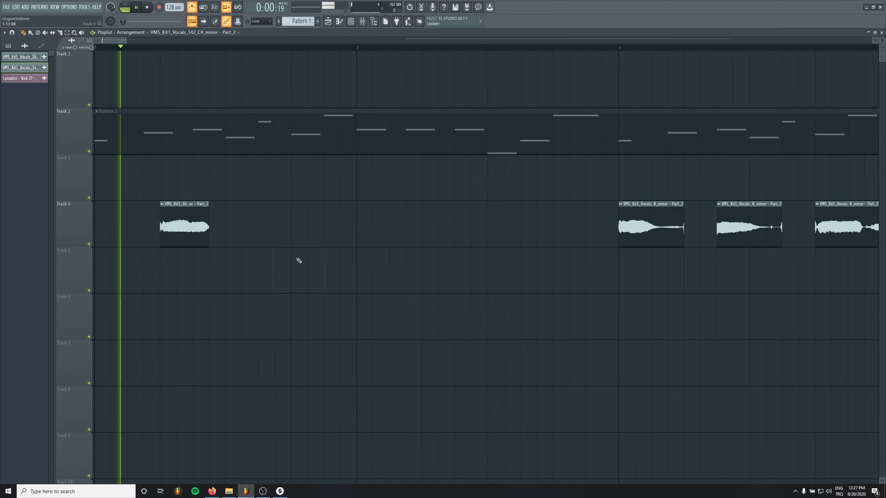
key("space")
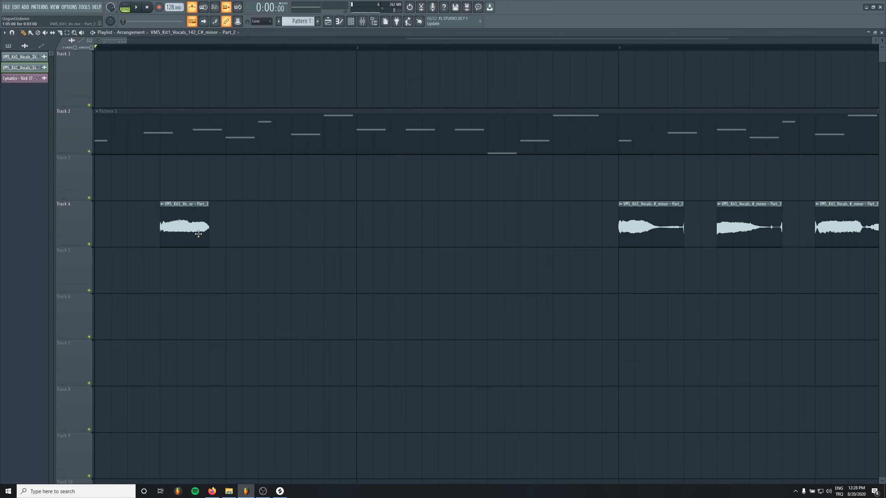
key("space")
Move the first bar 3 slice to step 8 of bar 1, shorten the two bar 1 slices and play them.
left_click_drag(638, 217, 233, 212)
key("space")
key("space")
key("space")
key("space")
key("space")
Set the vocal sample's declicking mode to Generic (bleeding) and close its channel settings.
double_click(172, 221)
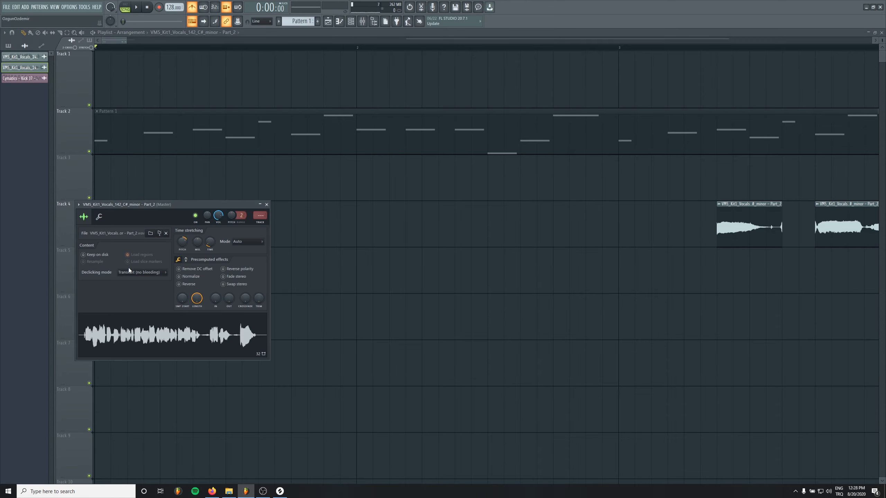
left_click(129, 273)
left_click(141, 305)
left_click(266, 204)
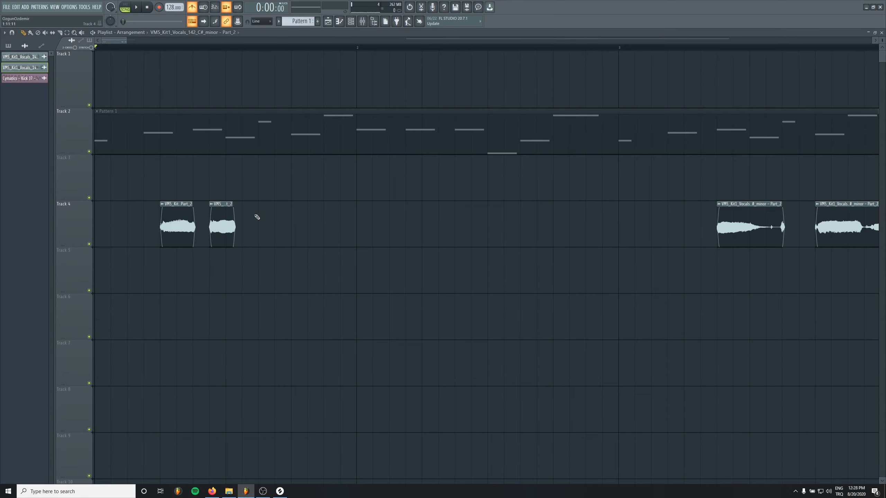
Duplicate the short second slice to step 10 of bar 1 on Track 4.
scroll(257, 217, "up", 5)
scroll(258, 246, "down", 4, "ctrl")
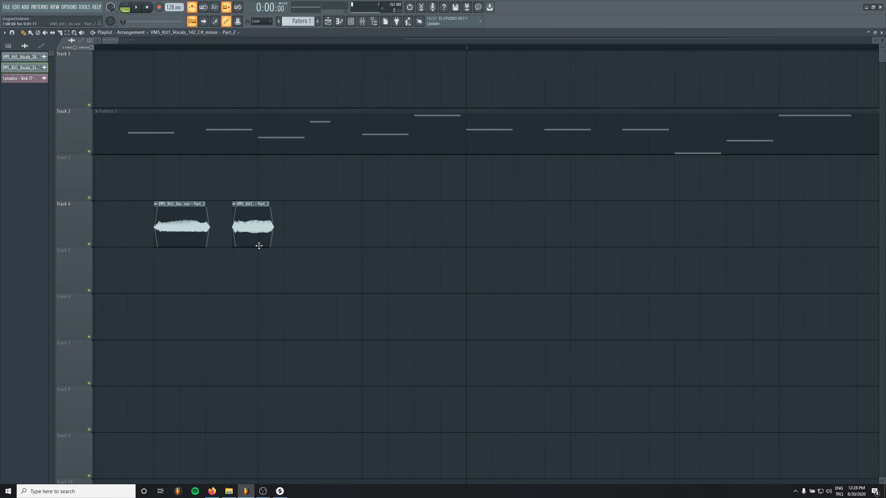
left_click_drag(342, 234, 326, 239)
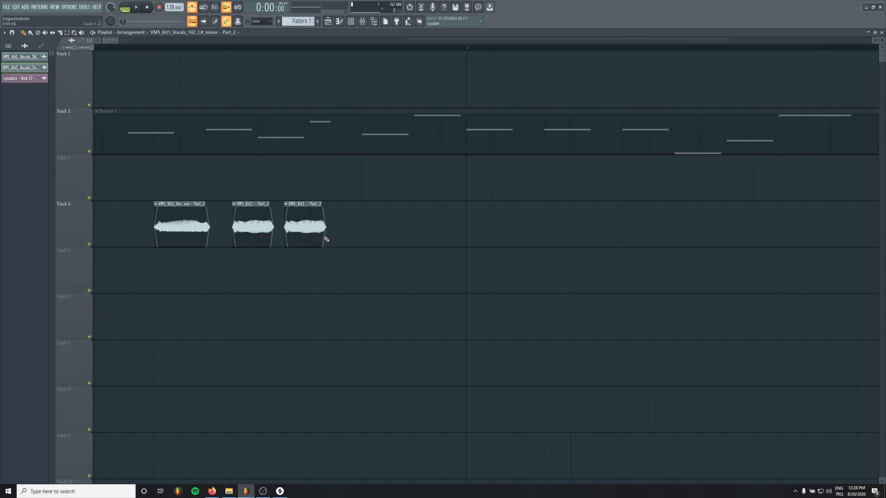
key("space")
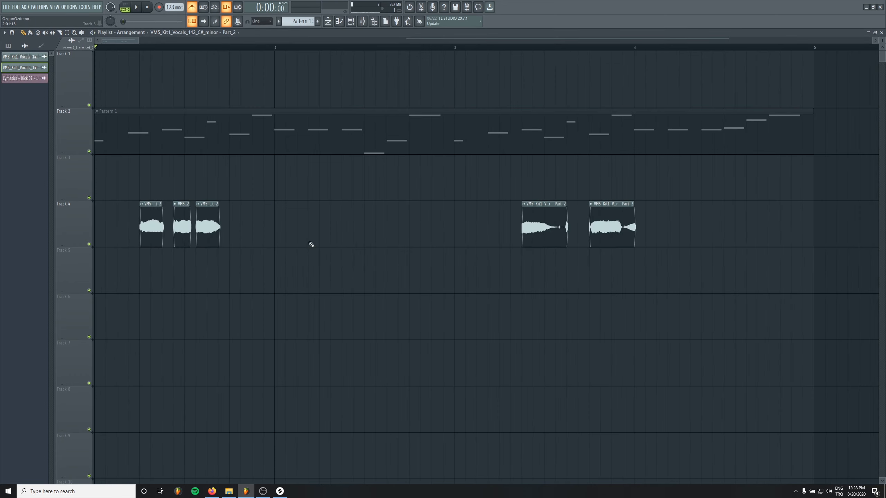
Place the first remaining bar 3 slice at beat 4 of bar 1 and trim off its quiet tail.
left_click_drag(311, 244, 251, 239)
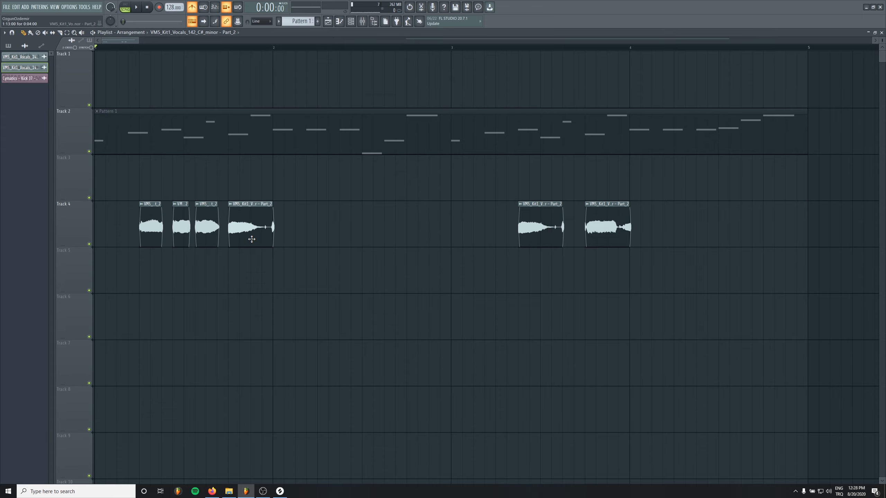
key("space")
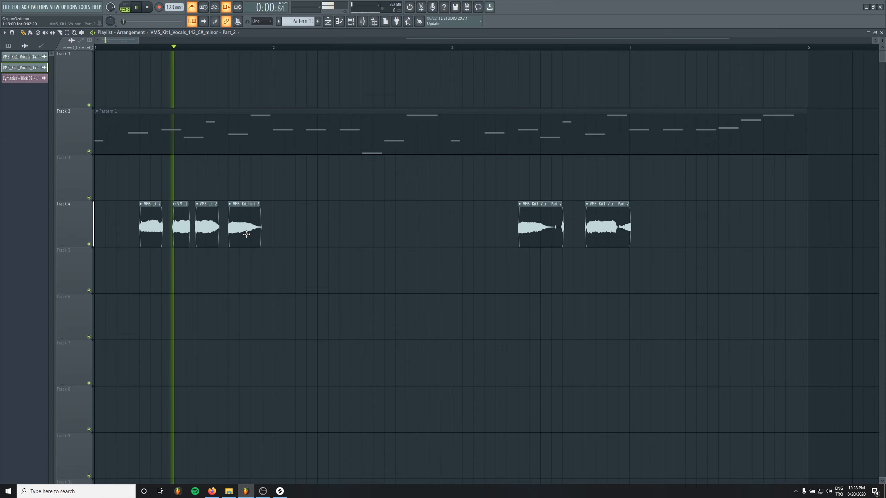
key("space")
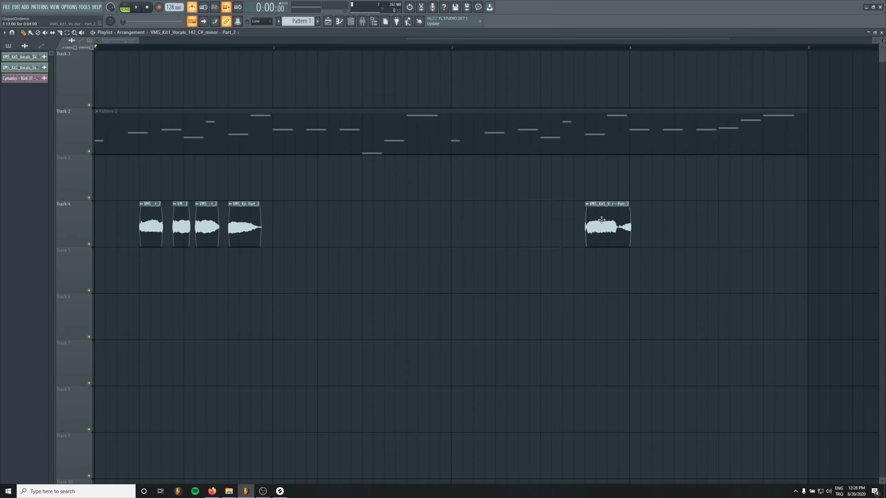
key("space")
right_click(618, 239)
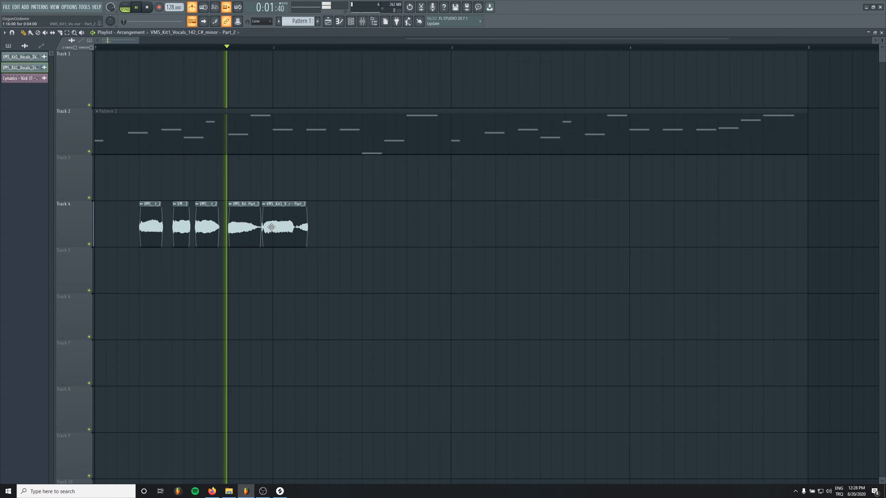
Place the last slice at the start of bar 2, trim it to the sung part and play the arrangement.
left_click_drag(273, 227, 299, 227)
key("space")
key("space")
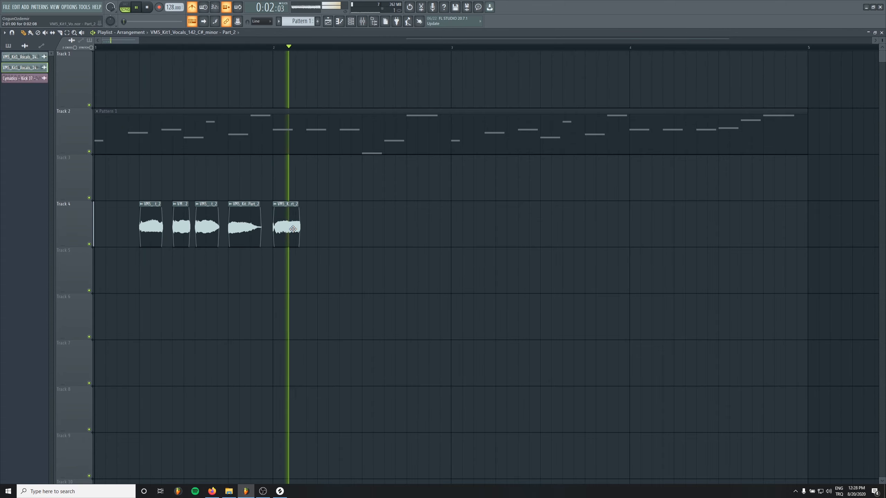
key("space")
key("space")
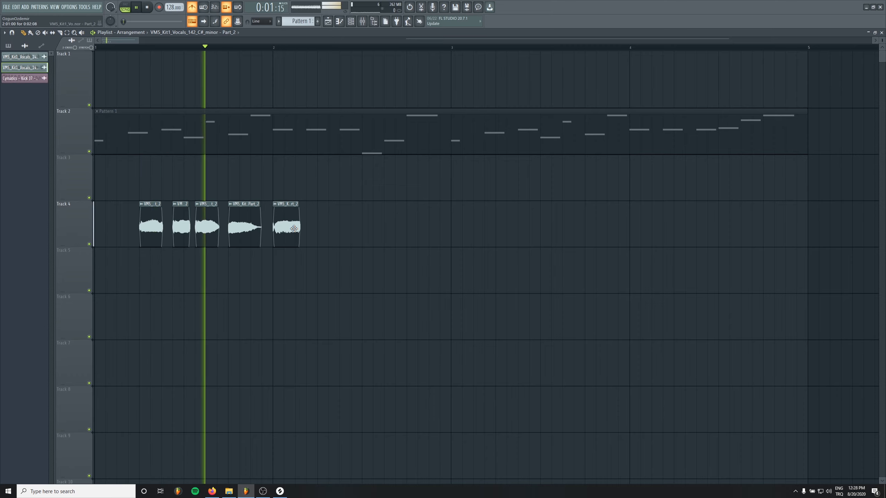
Try the last slice at step 6 of bar 2, play it and move the slice out to the start of bar 3.
left_click_drag(293, 229, 348, 225)
key("space")
key("space")
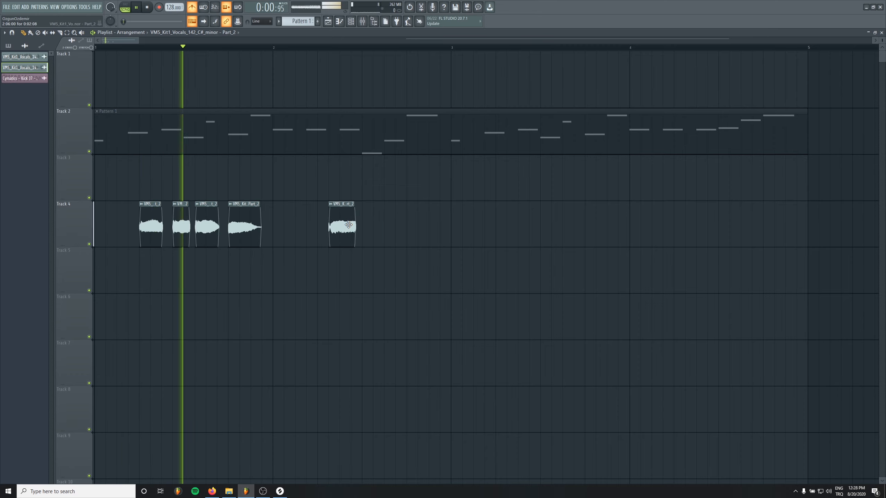
key("space")
left_click_drag(344, 226, 467, 223)
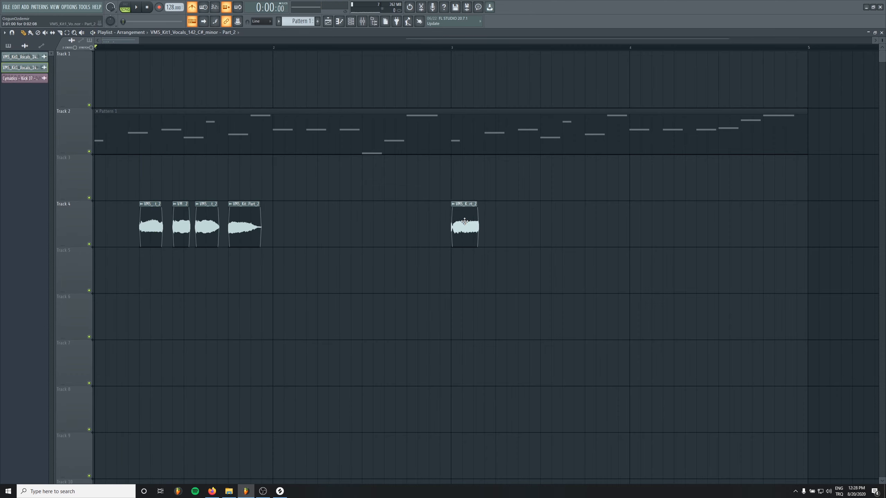
Duplicate the four bar 1 slices into bar 2 and replace the last copy with the slice from bar 3.
mouse_move(286, 229)
left_mouse_down()
mouse_move(109, 223)
mouse_move(333, 224)
left_mouse_up()
key("space")
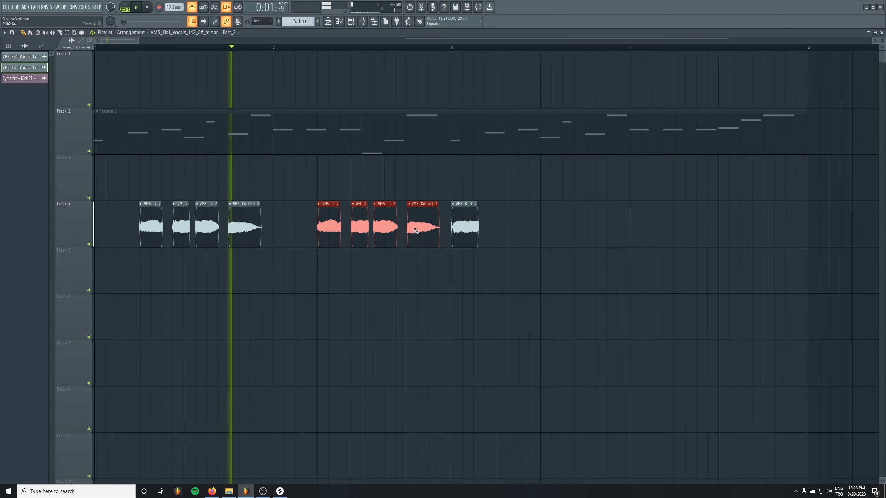
right_click(419, 233)
mouse_move(462, 222)
left_mouse_down()
mouse_move(409, 217)
mouse_move(418, 217)
left_mouse_up()
left_click(512, 271)
right_click(513, 275)
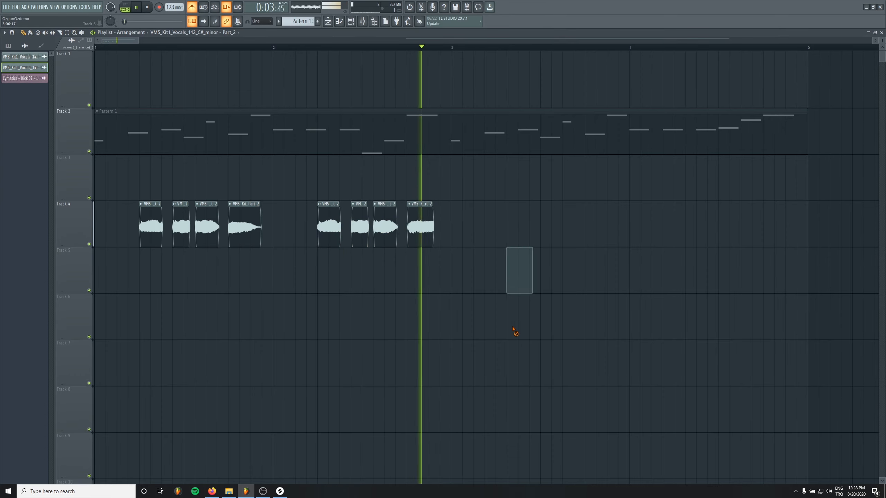
key("space")
key("space")
Add two very short vocal chops at steps 3 and 4 of bar 2, ahead of the longer bar 2 slices.
left_click_drag(502, 217, 111, 237)
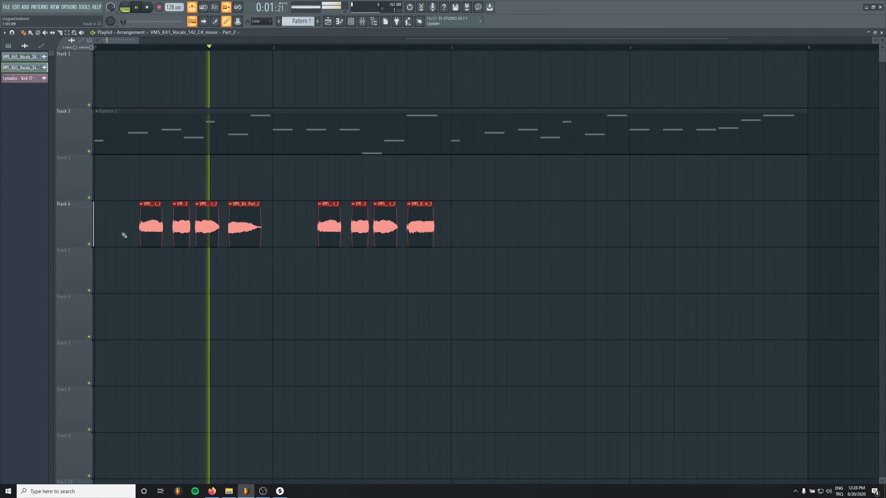
key("space")
left_click(291, 241, "ctrl")
scroll(291, 241, "up", 3)
left_click_drag(566, 257, 362, 233)
left_click(379, 235)
right_click(379, 234)
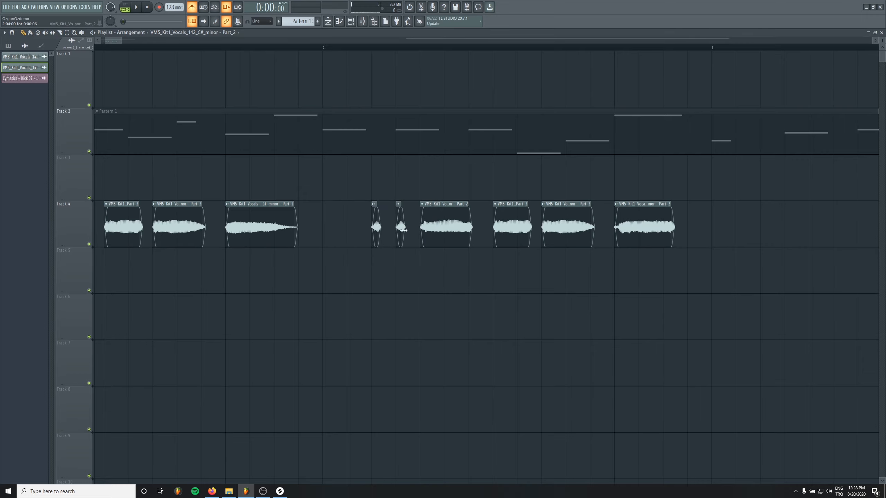
Place one more copy of the short chop halfway between the two at the front of bar 2 and play the result.
scroll(404, 231, "up", 3)
key("space")
left_click_drag(390, 233, 304, 225)
left_click_drag(303, 226, 312, 225)
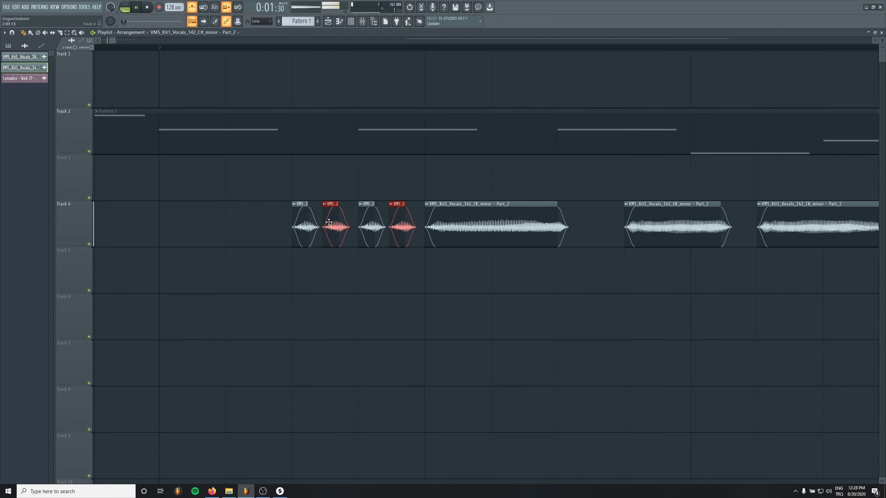
key("space")
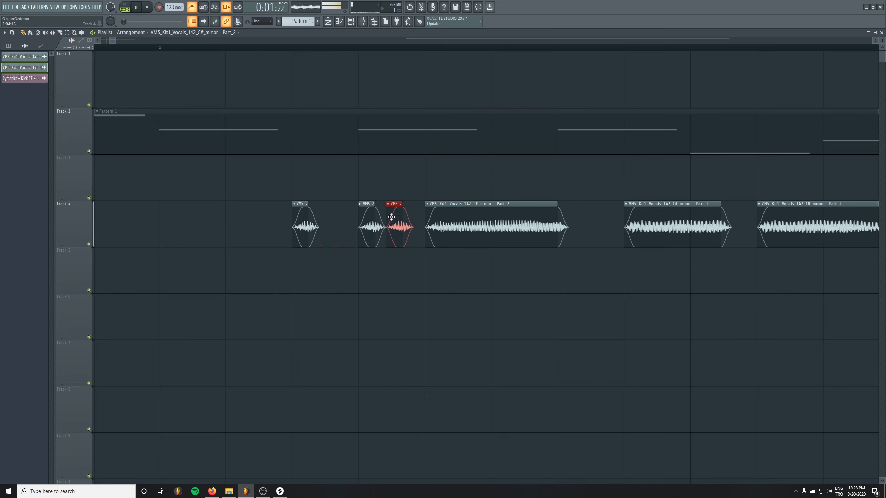
left_click_drag(325, 219, 336, 217)
key("space")
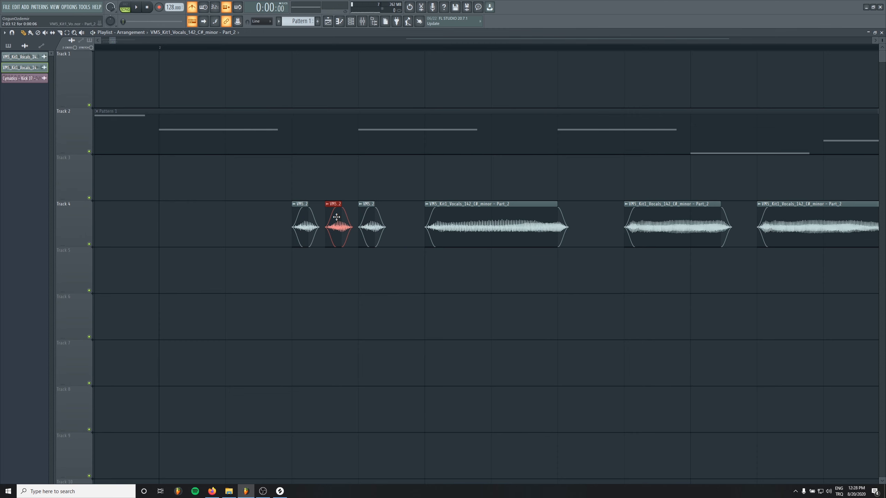
Open the mixer and load GTune into the first effect slot of the Master track.
left_click(299, 204)
left_click(313, 186)
left_click(363, 22)
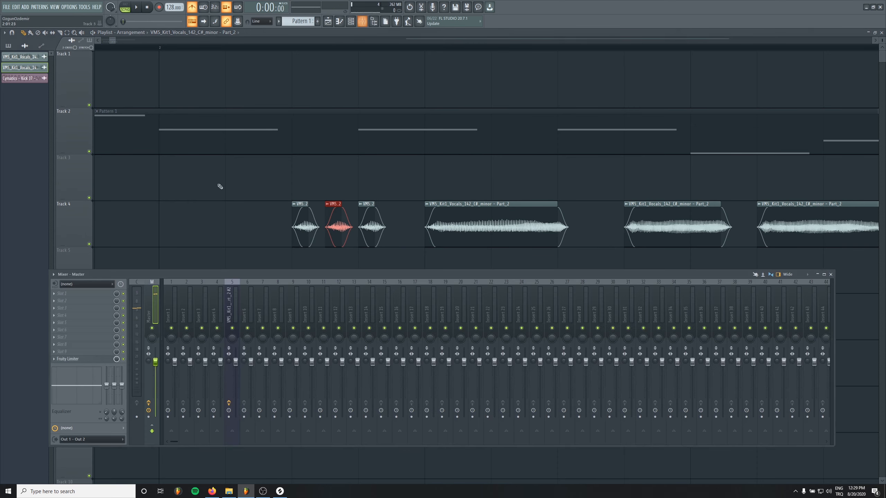
left_click(98, 295)
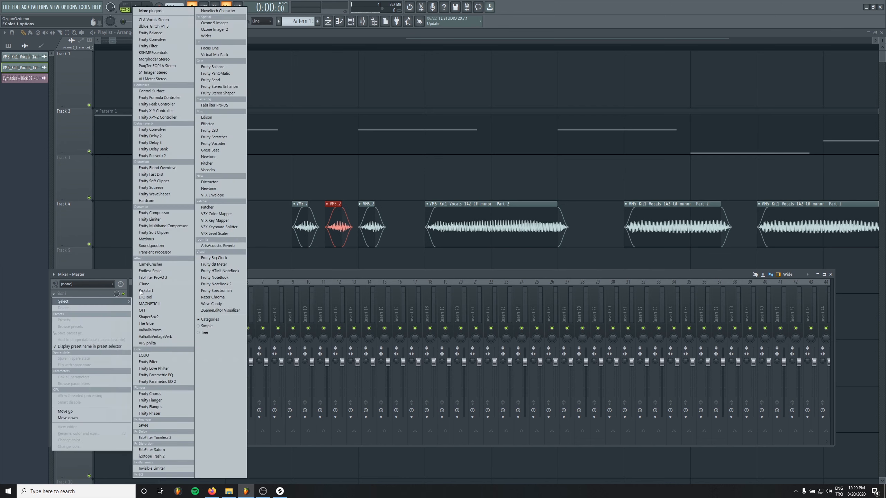
left_click(165, 284)
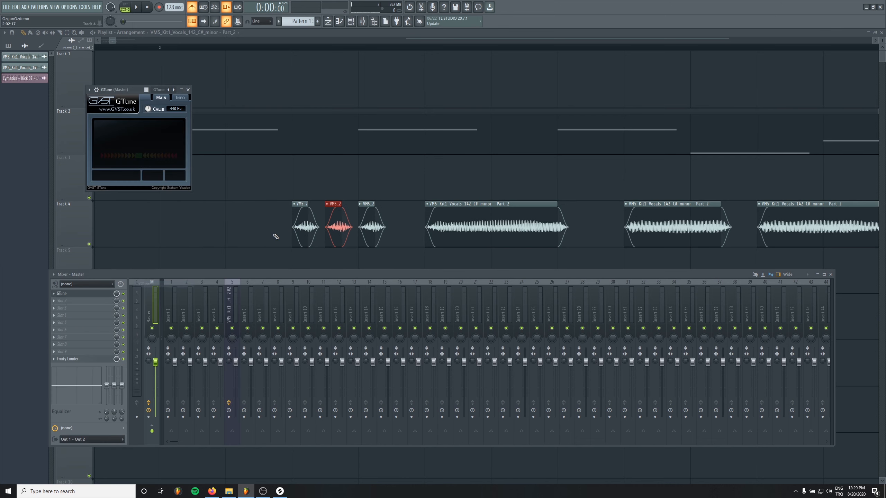
Detach the GTune window and place it over the playlist, just before the short vocal chops.
left_click(280, 139)
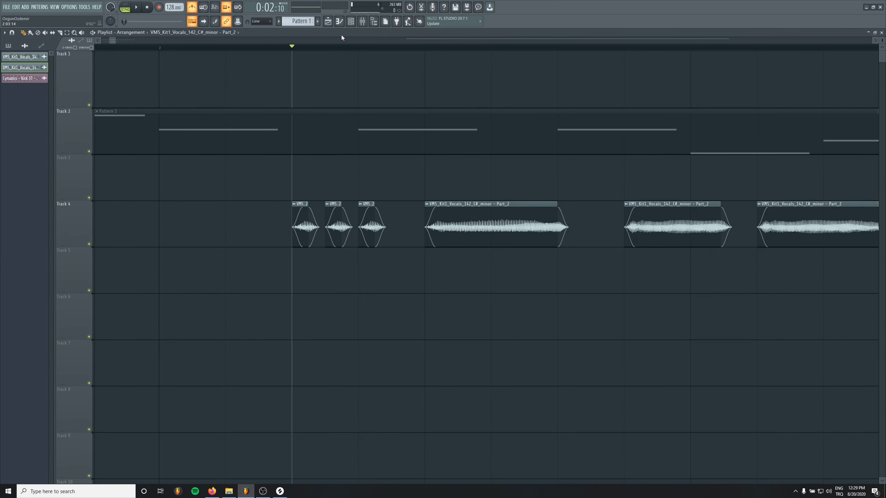
key("F5")
left_click(89, 90)
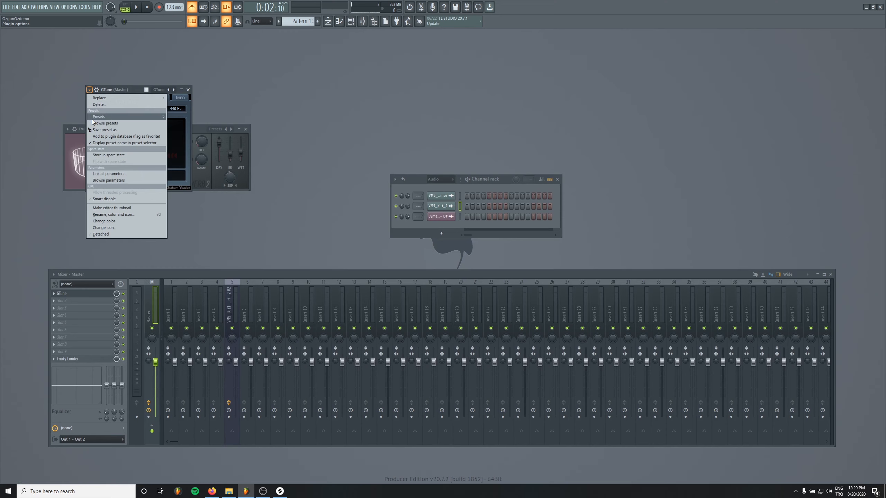
left_click(108, 234)
key("F5")
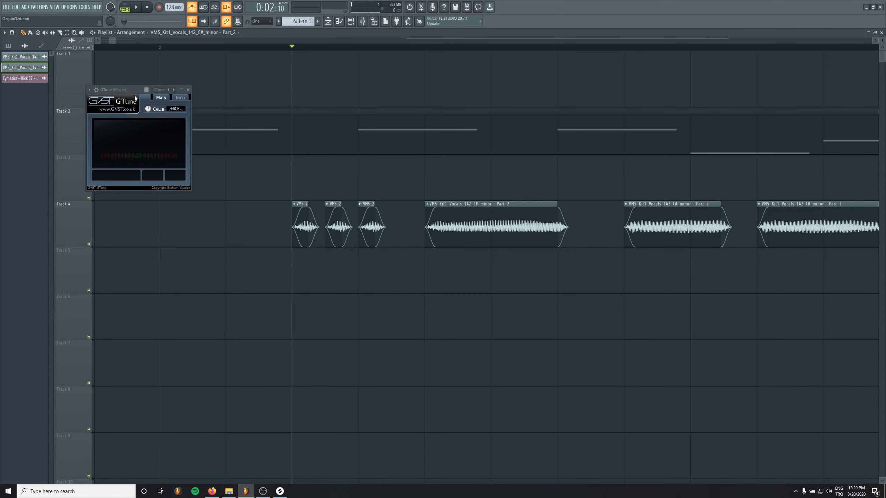
left_click_drag(134, 96, 180, 111)
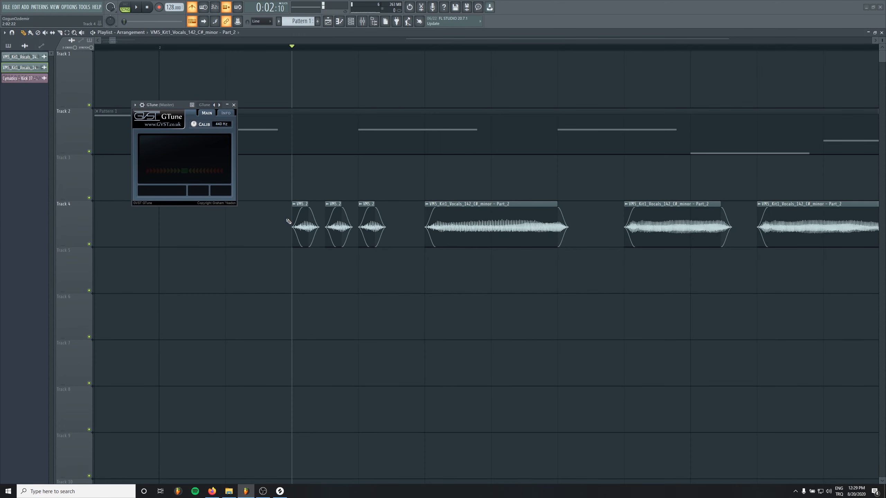
Play the chops with the tuner showing and open the vocal sample's channel settings, positioned just below the tuner.
key("space")
key("space")
double_click(452, 221)
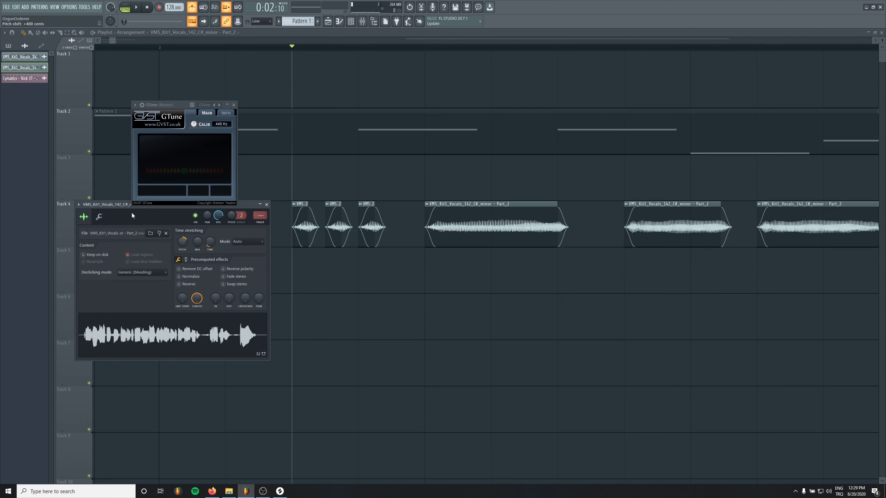
left_click_drag(132, 215, 152, 258)
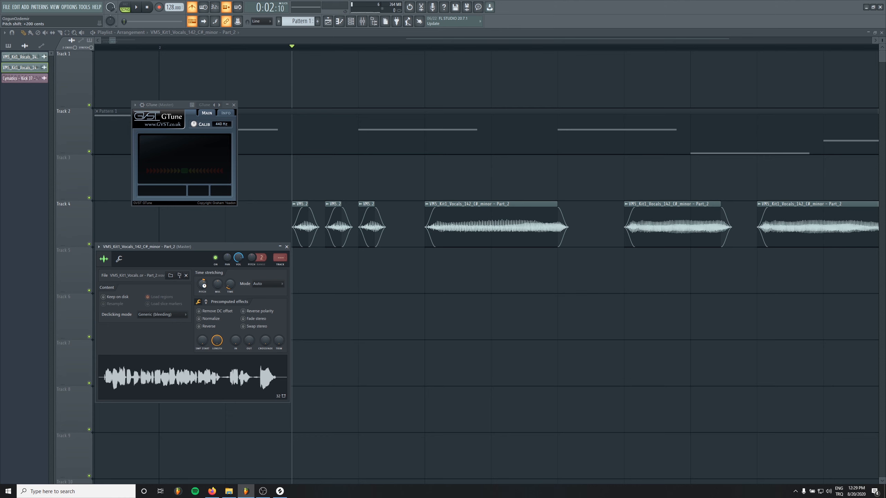
Play back the Track 4 vocal chops from the start, with the GTune window moved clear of the clips.
key("space")
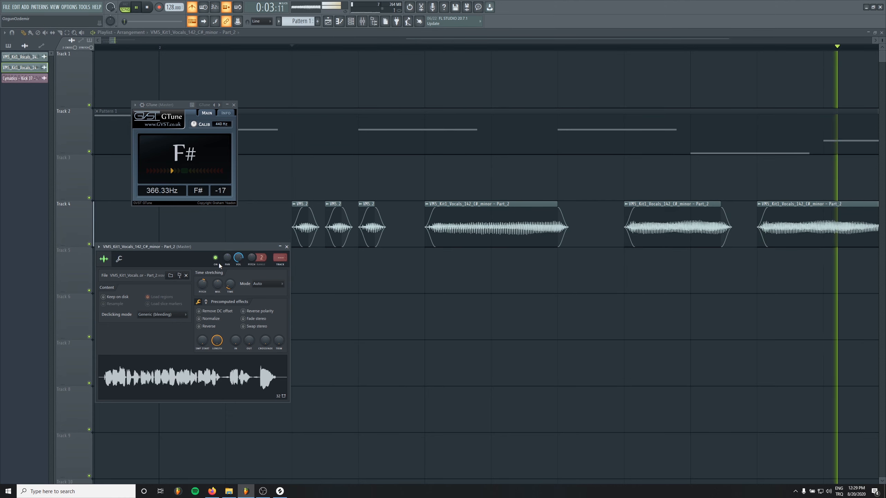
scroll(376, 274, "down", 5)
key("space")
left_click_drag(199, 48, 34, 46)
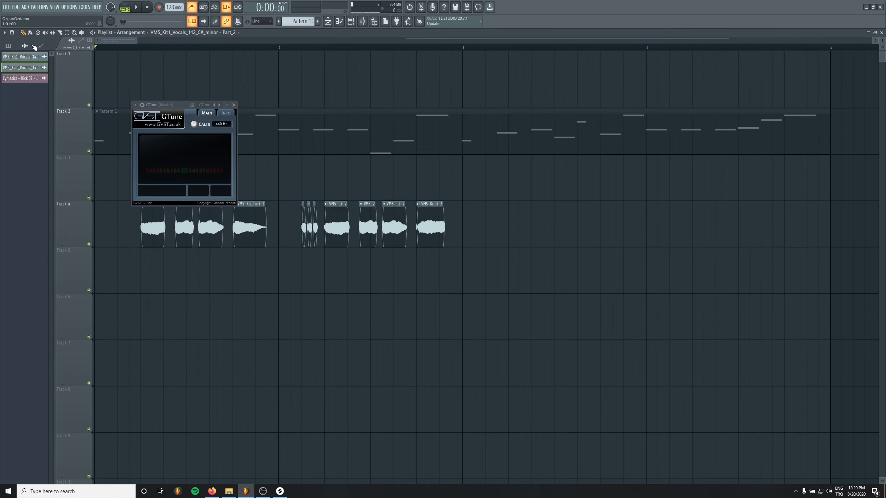
key("space")
left_click_drag(169, 105, 194, 79)
key("space")
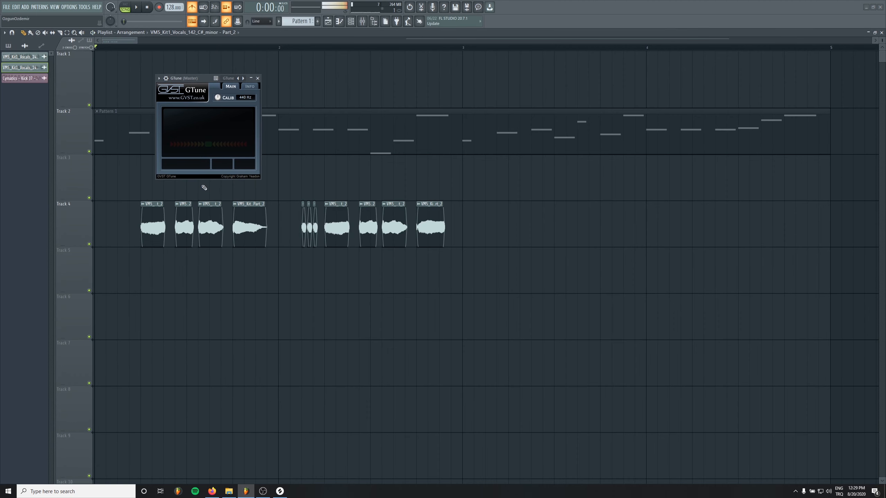
scroll(310, 259, "up", 3)
key("space")
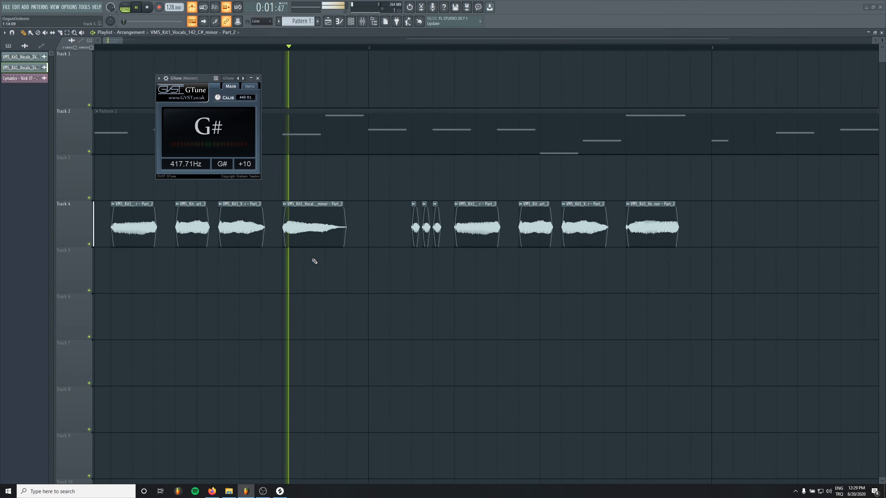
key("space")
Delete the three short vocal chops after the start of bar 2 on Track 4.
scroll(421, 276, "up", 2)
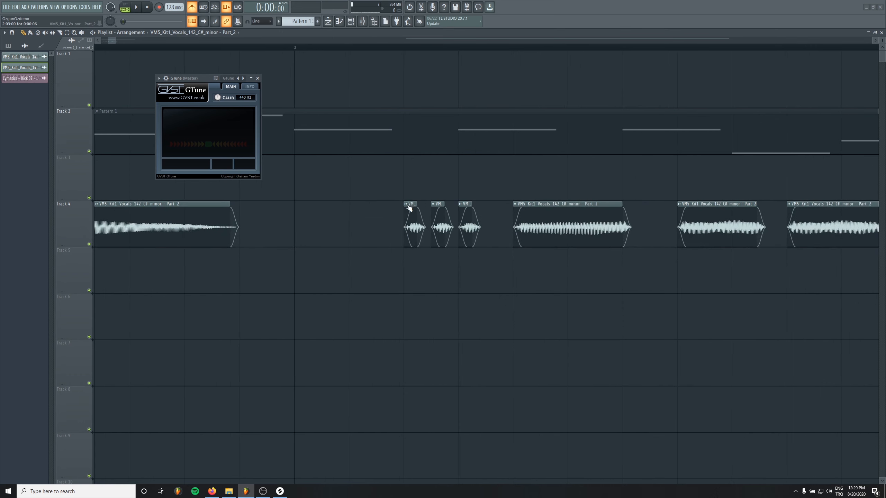
right_click(412, 213)
right_click(440, 225)
right_click(468, 232)
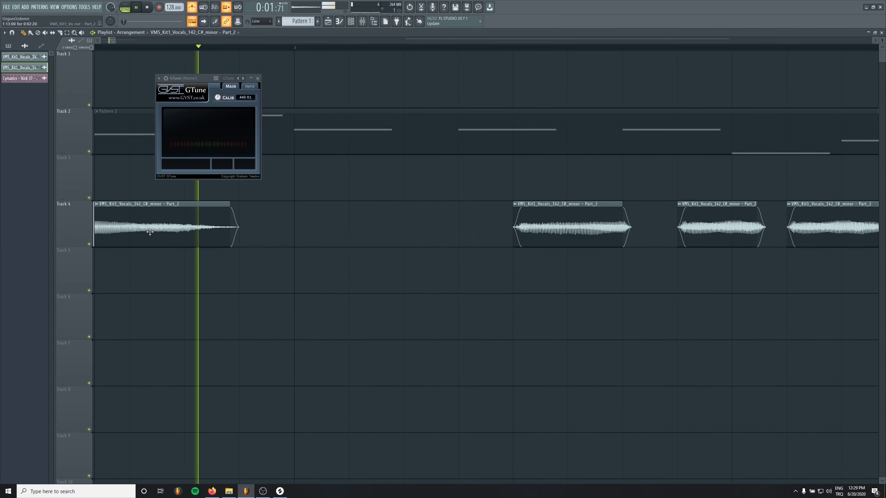
Place three short vocal chops in a row on Track 5, below the gap in Track 4.
key("space")
left_click(107, 226)
left_click_drag(419, 239, 440, 287)
left_click_drag(553, 266, 443, 261)
scroll(513, 272, "up", 4)
key("space")
right_click(480, 273)
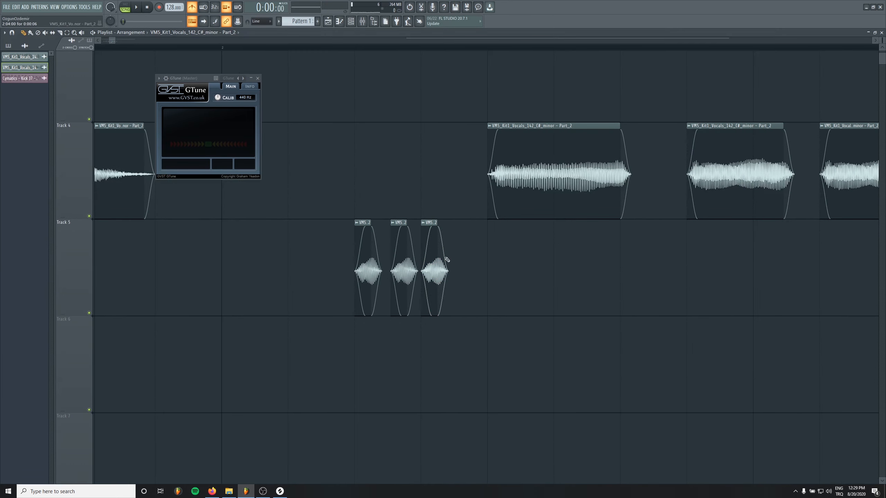
Move the three short chops up from Track 5 into the gap on Track 4 and play them back.
left_click_drag(453, 261, 320, 267)
key("space")
left_click_drag(362, 224, 365, 133)
left_click_drag(520, 265, 524, 329)
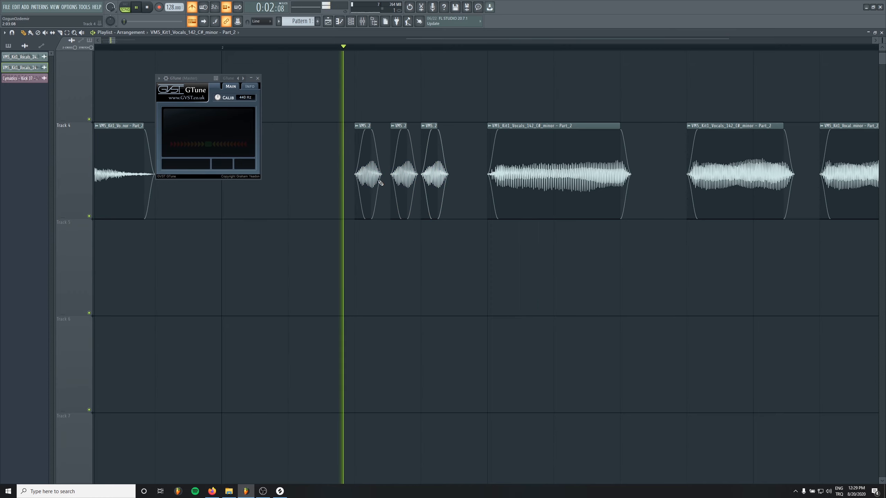
Make the last vocal chop on Track 4 a unique clip.
scroll(390, 267, "down", 3)
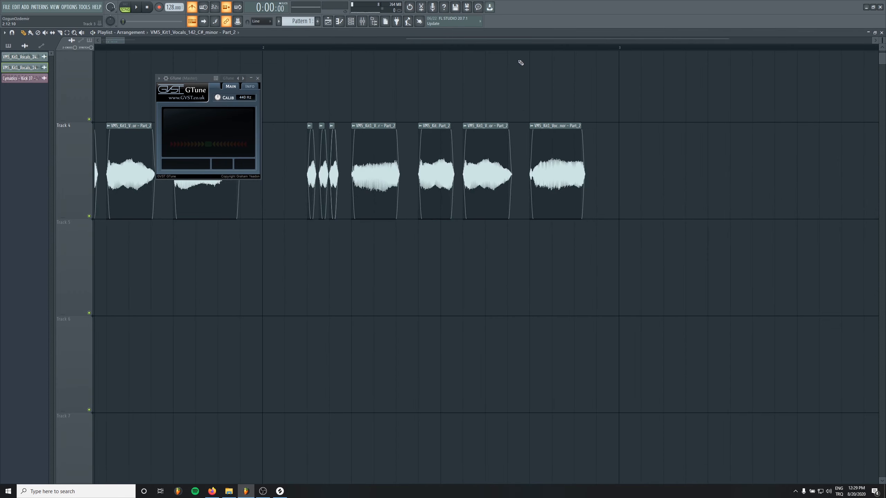
key("space")
left_click(533, 127)
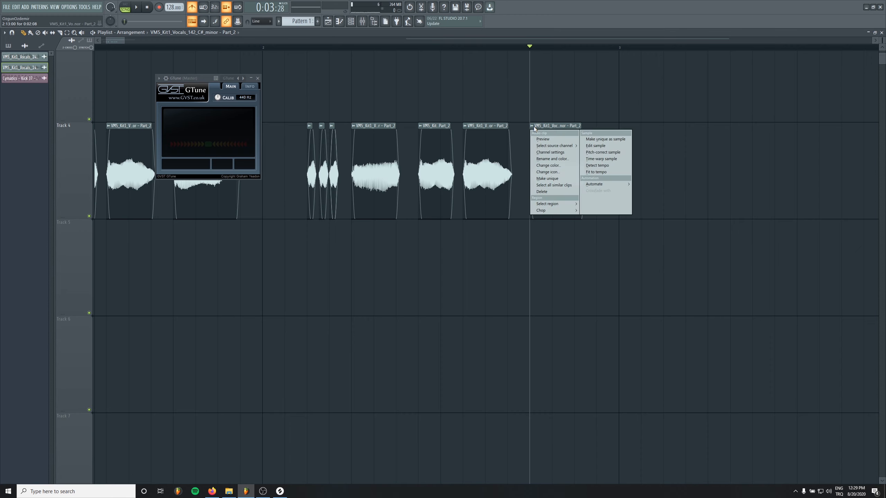
left_click(533, 126)
left_click(536, 130)
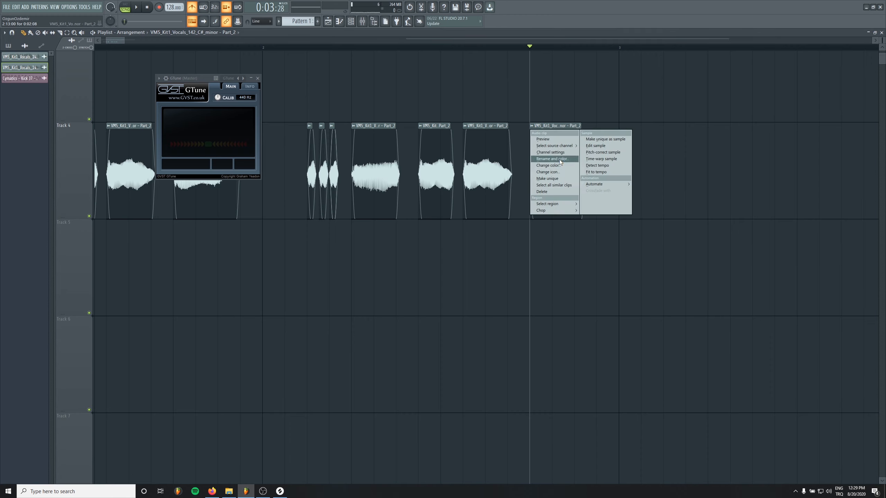
left_click(555, 179)
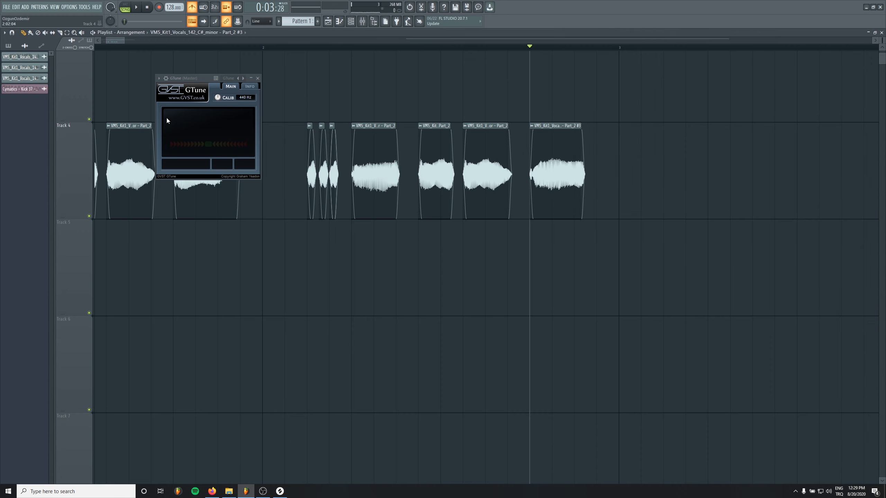
Lower the time-stretching pitch of the unique last chop and listen to it in the sequence.
key("space")
key("space")
key("space")
key("space")
double_click(559, 169)
left_click_drag(110, 109, 138, 210)
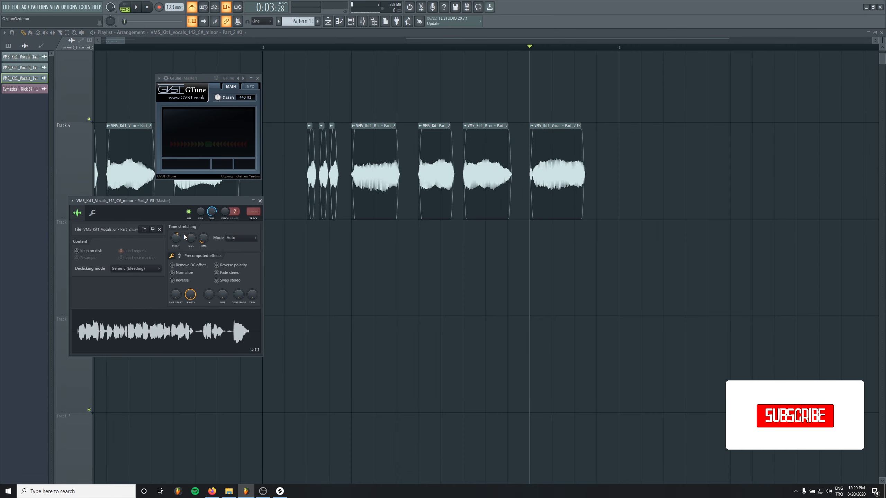
left_click_drag(177, 239, 177, 245)
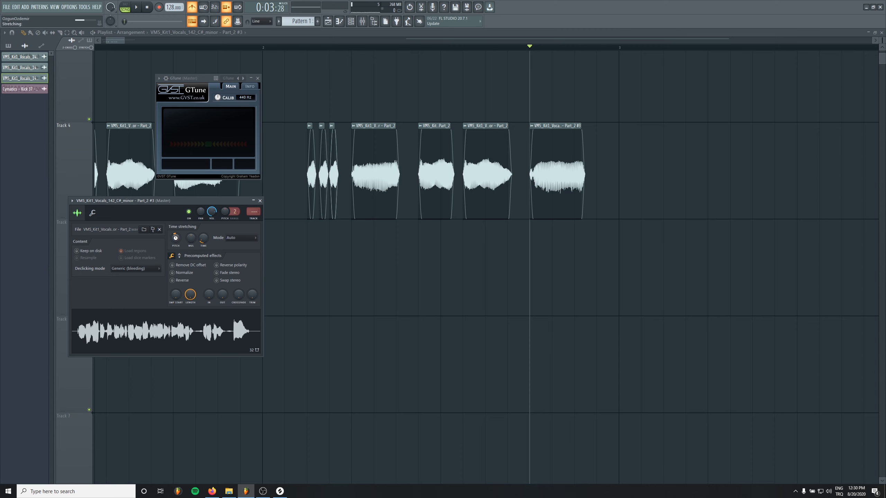
left_click_drag(176, 239, 176, 241)
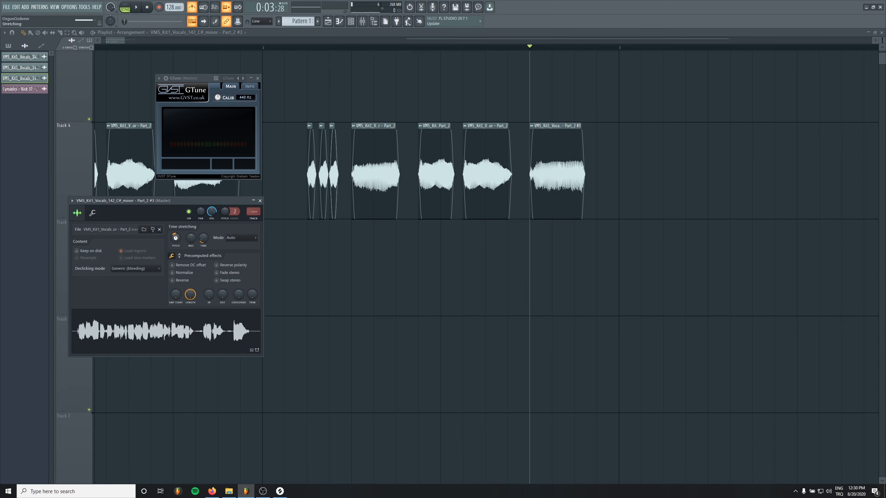
left_click(286, 48)
key("space")
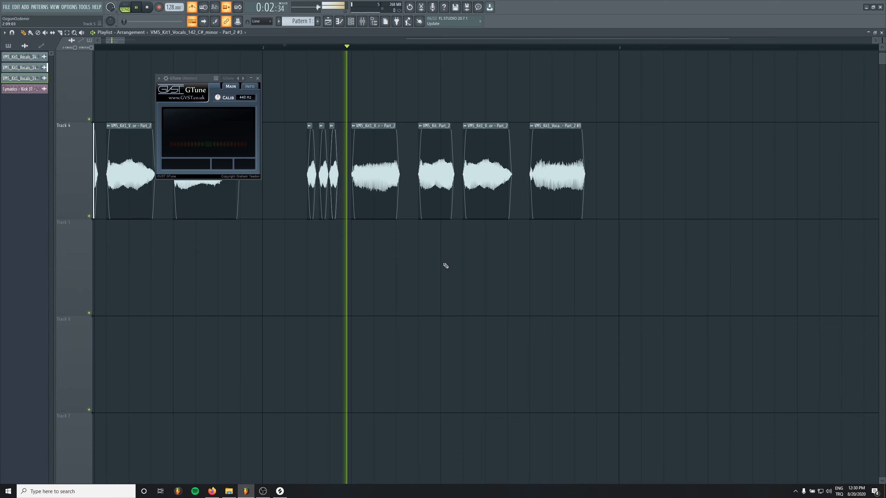
key("space")
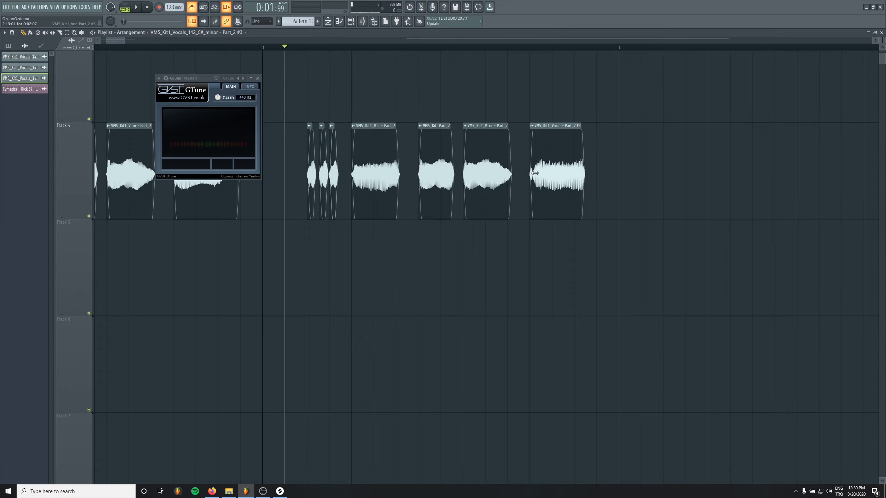
Shorten the last vocal chop on Track 4 and check its pitch with GTune during playback.
left_click_drag(565, 167, 543, 168)
key("space")
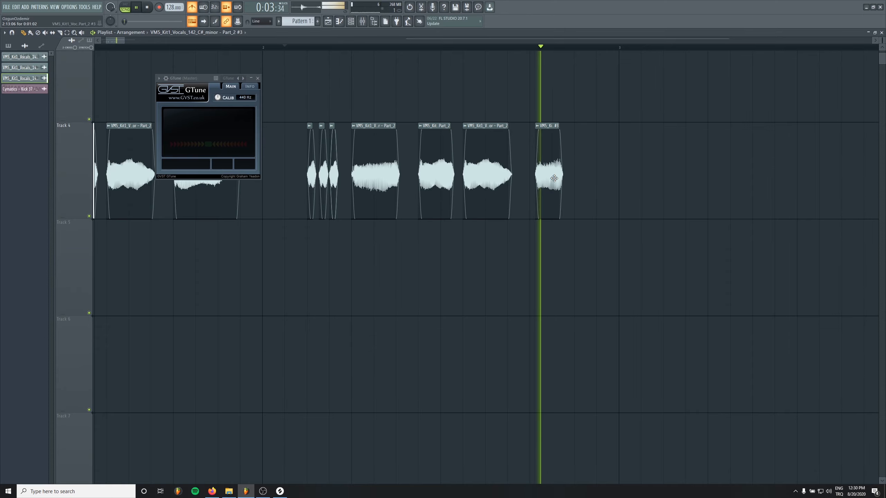
key("space")
scroll(553, 178, "up", 4)
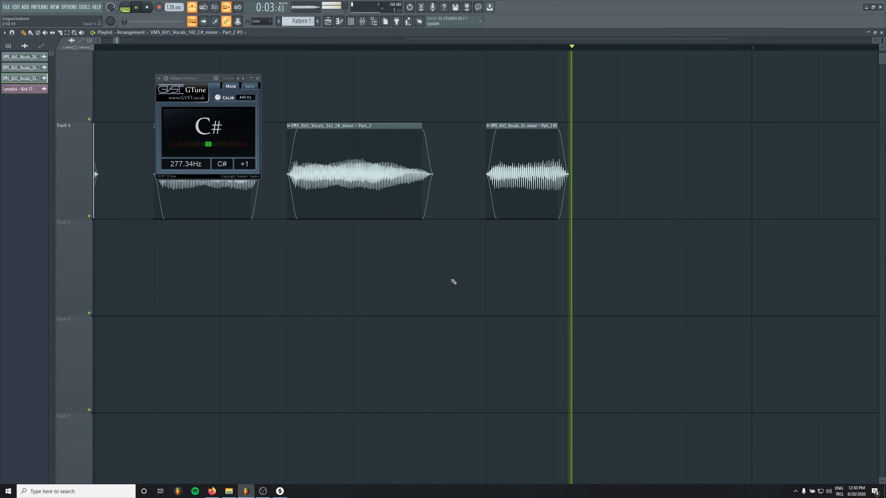
key("space")
Extend the end of the last chop and replay the sequence with the GTune window moved clear of the clips.
scroll(461, 177, "down", 4)
key("space")
left_click_drag(439, 171, 457, 170)
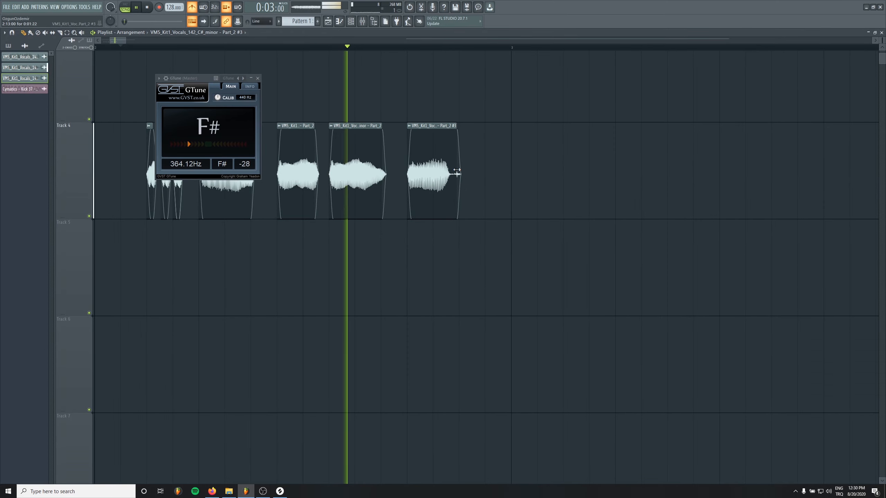
key("space")
scroll(283, 307, "down", 4)
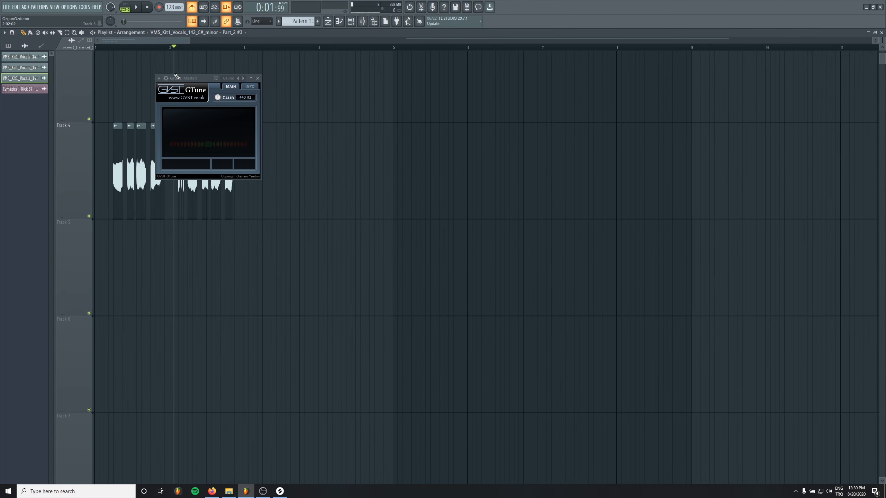
scroll(104, 291, "up", 4)
key("space")
left_click_drag(190, 78, 585, 120)
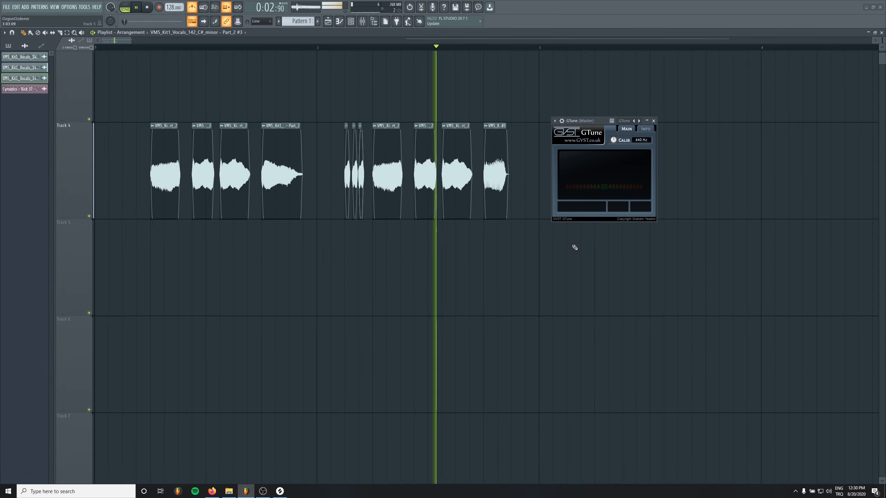
Duplicate the whole Track 4 vocal chop sequence and shift the copy to start one beat after bar 3.
key("ctrl+a")
key("ctrl+b")
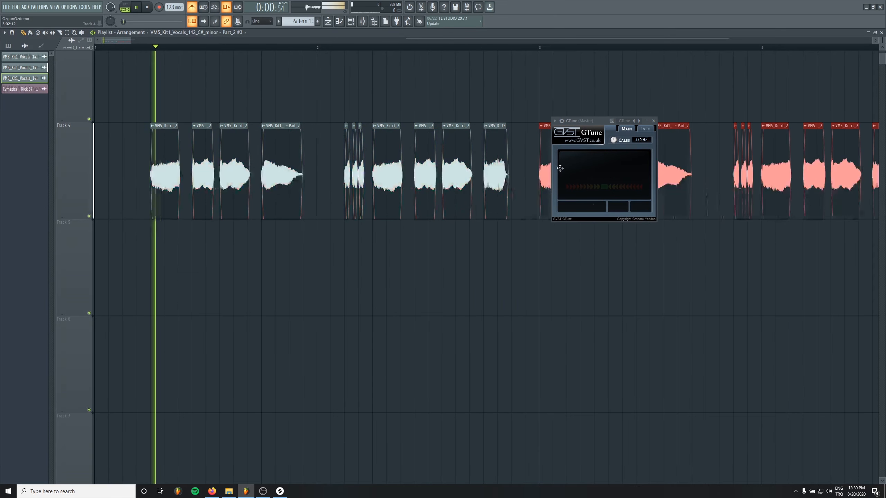
left_click_drag(606, 340, 305, 423)
left_click_drag(251, 245, 307, 245)
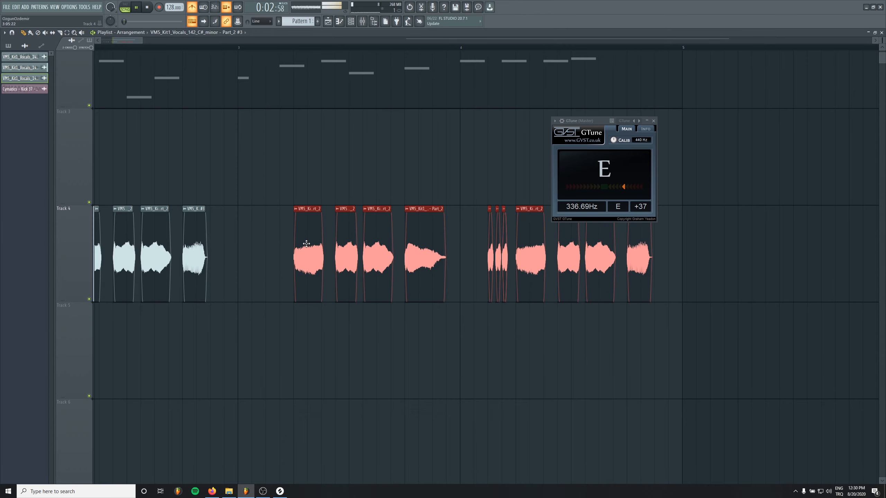
left_click(441, 336)
right_click(454, 342)
left_click_drag(401, 354, 316, 332)
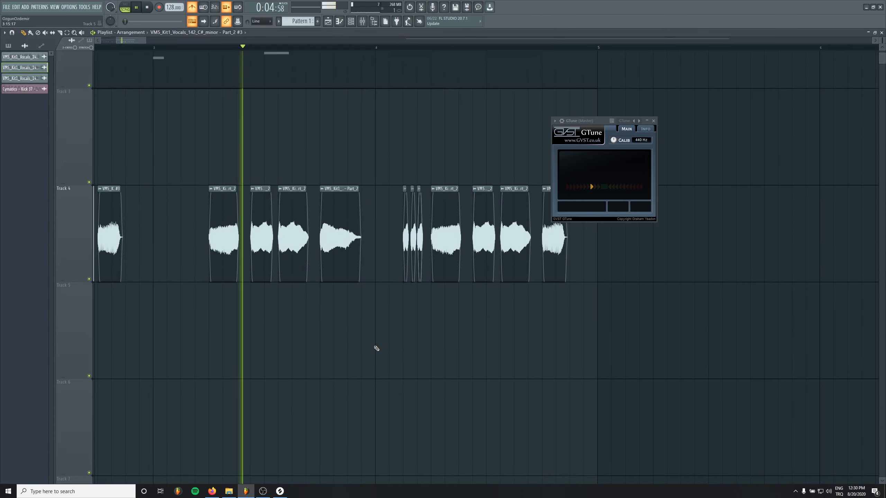
Make the long chop just before bar 4 in the copied sequence a unique clip.
key("space")
scroll(361, 347, "up", 3)
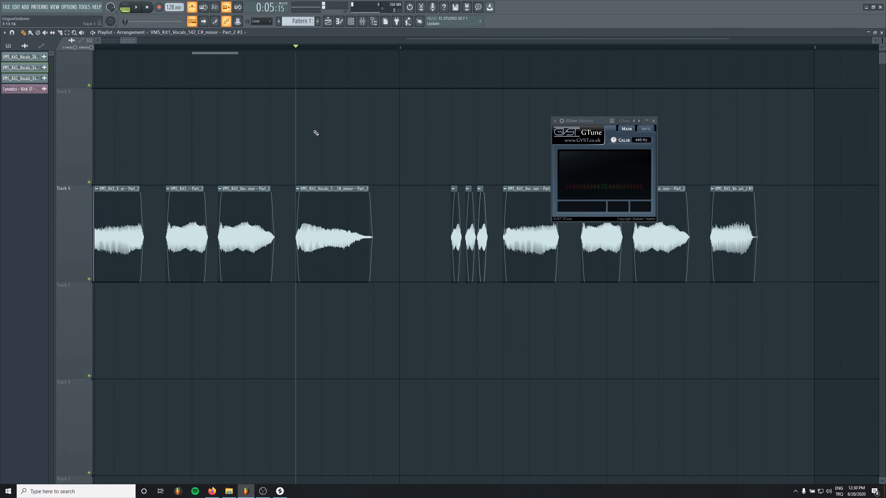
left_click(300, 189)
left_click(323, 242)
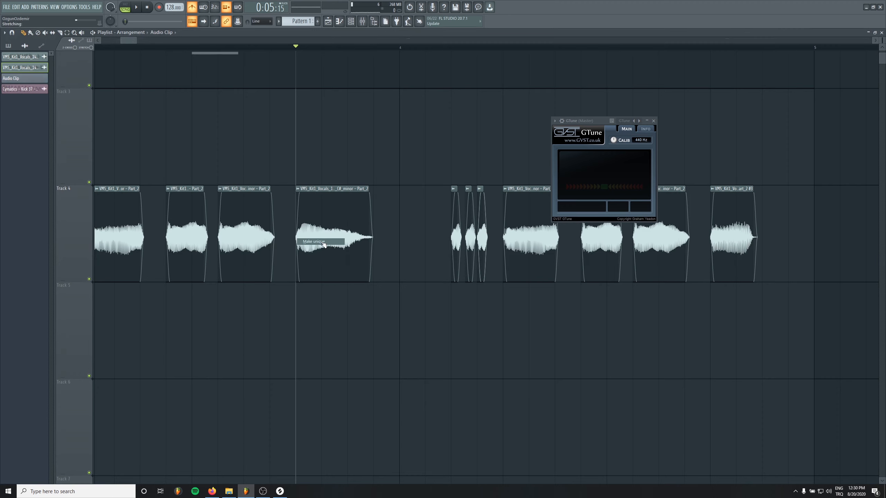
Change the time-stretching pitch of the unique chop before bar 4 and listen to the result.
key("space")
key("space")
double_click(320, 241)
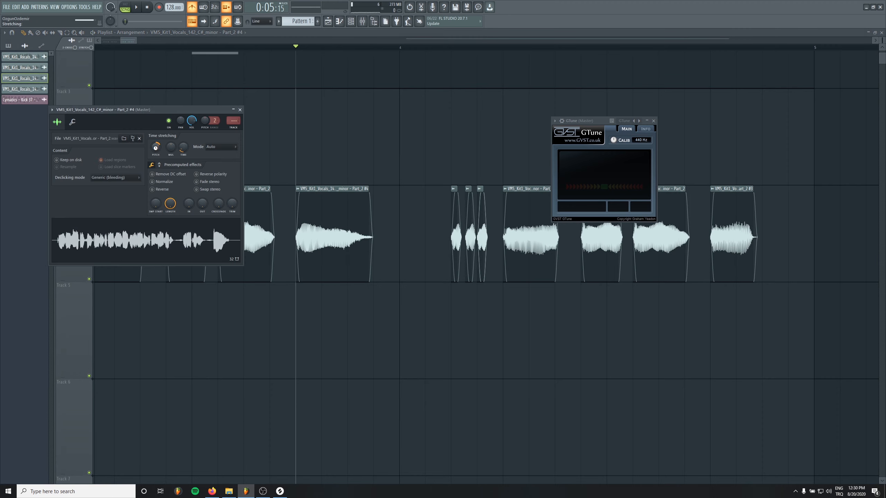
key("space")
key("space")
key("space")
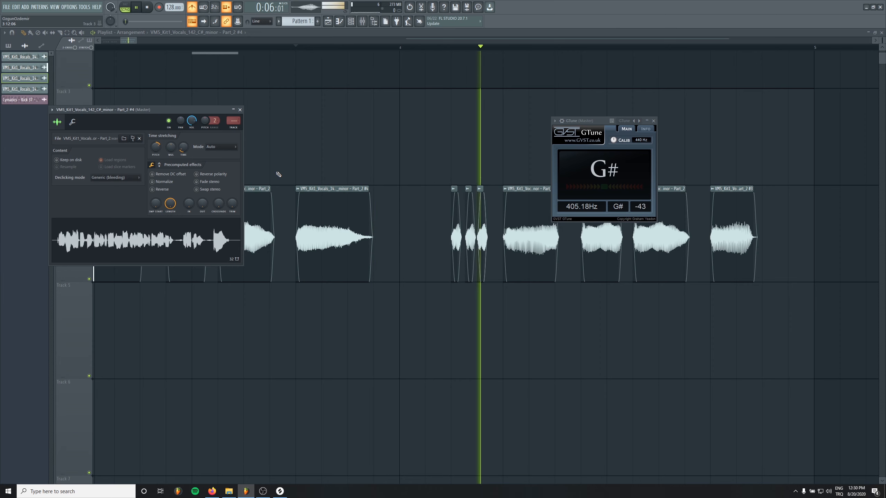
key("space")
key("Escape")
Make the final chop of the copied sequence unique and open its channel settings.
left_click_drag(669, 224, 406, 212)
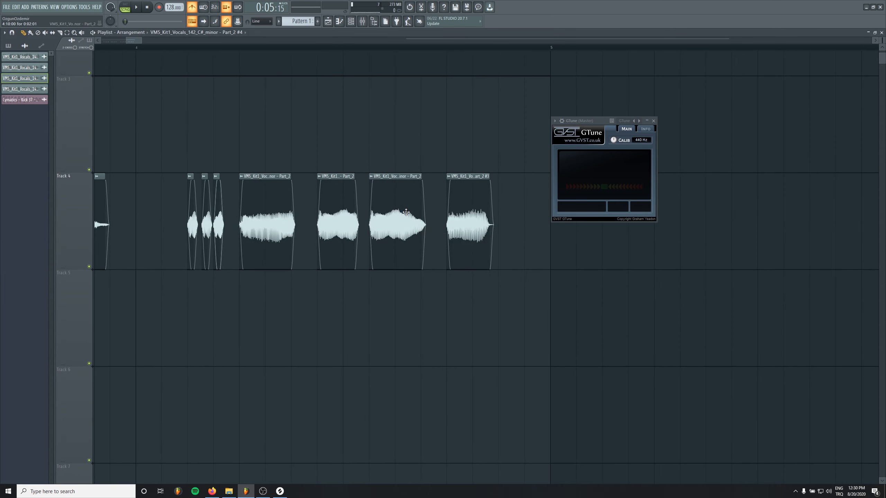
left_click(451, 177)
left_click(483, 232)
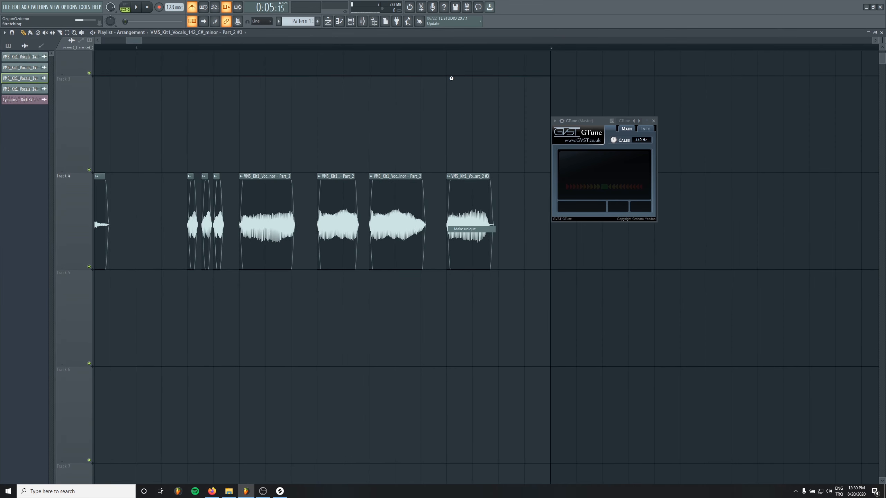
double_click(477, 210)
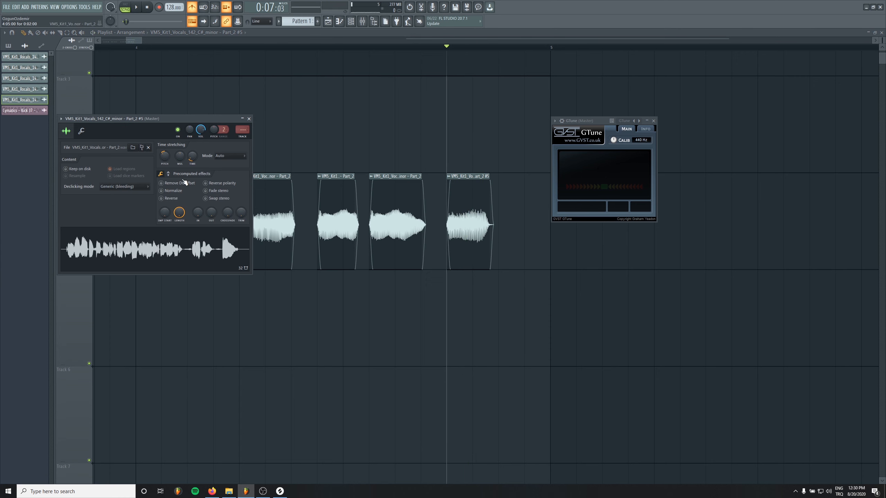
Raise the pitch shift of the copied sequence's final chop to 0 cents and play it back.
key("space")
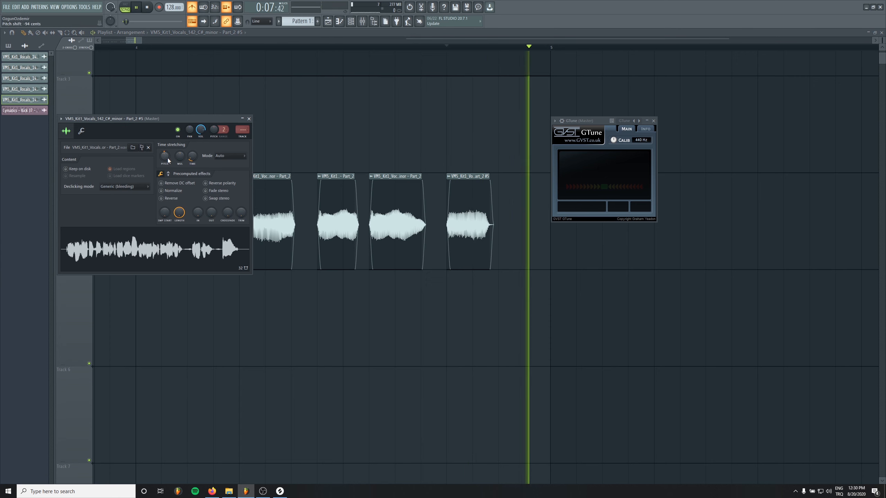
key("space")
left_click_drag(166, 157, 167, 156)
key("space")
key("space")
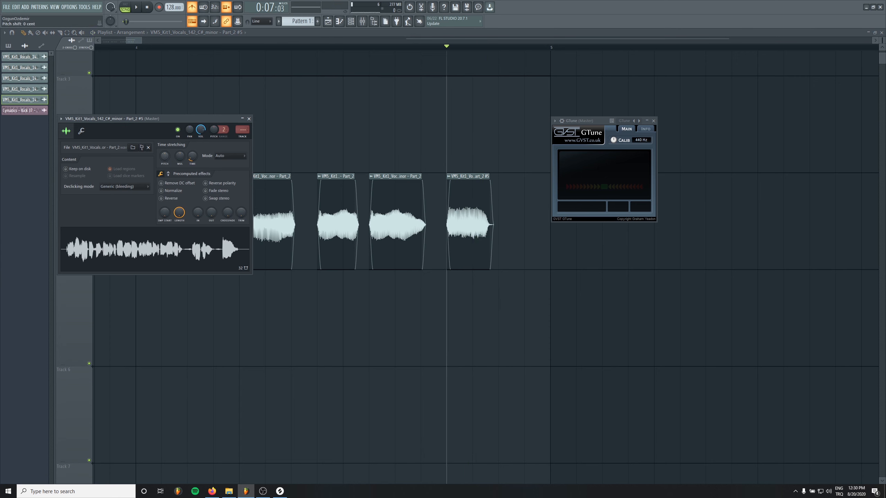
scroll(395, 287, "down", 6)
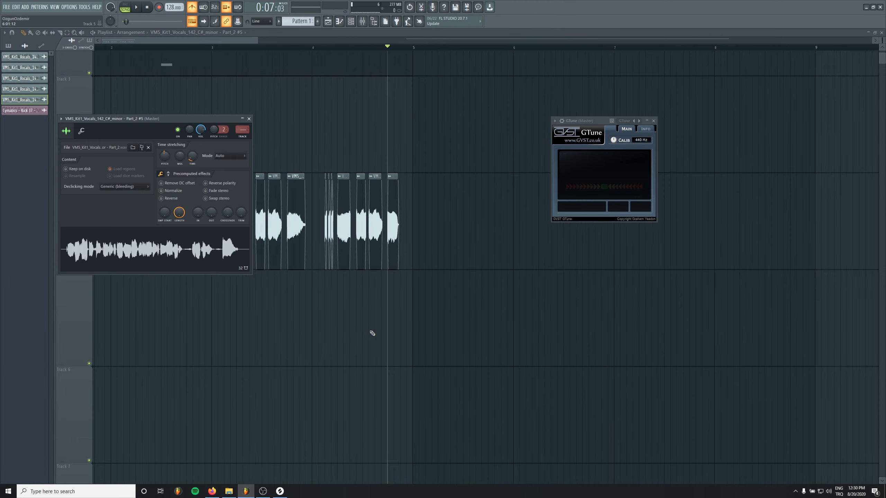
Route the first vocal chop's channel to mixer track 5, checking the insert in the mixer.
left_click(249, 119)
scroll(122, 287, "up", 4)
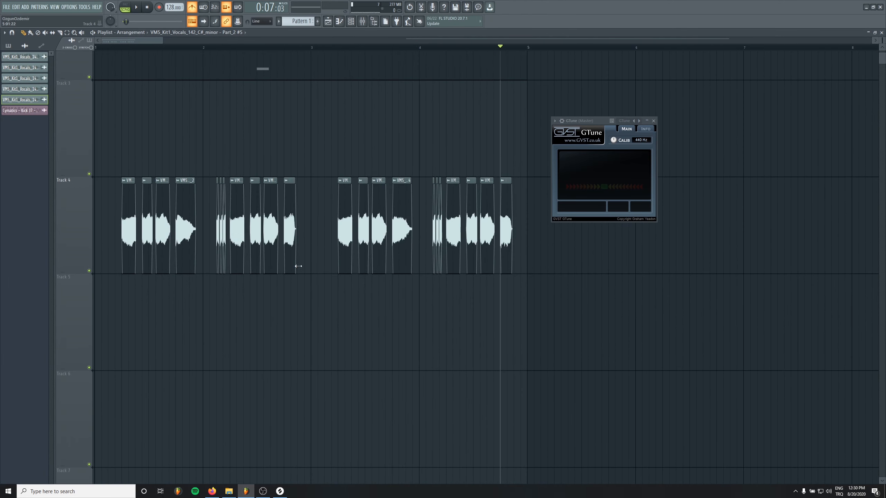
double_click(130, 205)
key("F9")
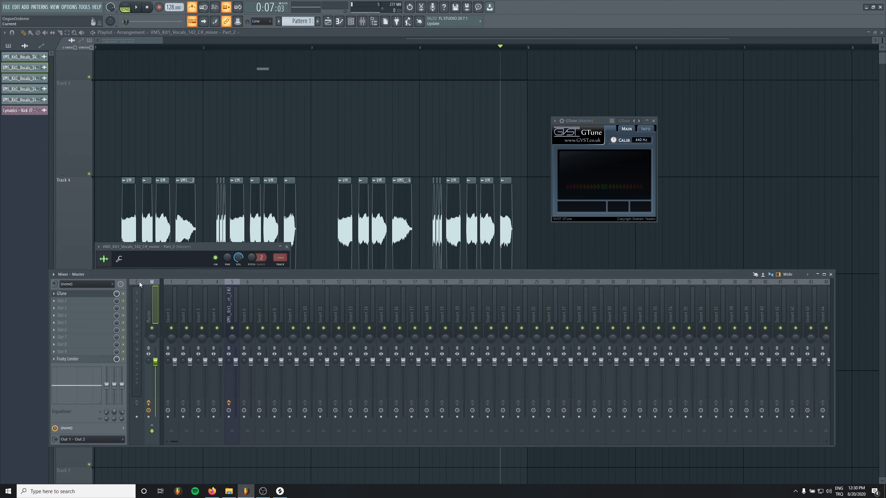
left_click_drag(280, 257, 280, 248)
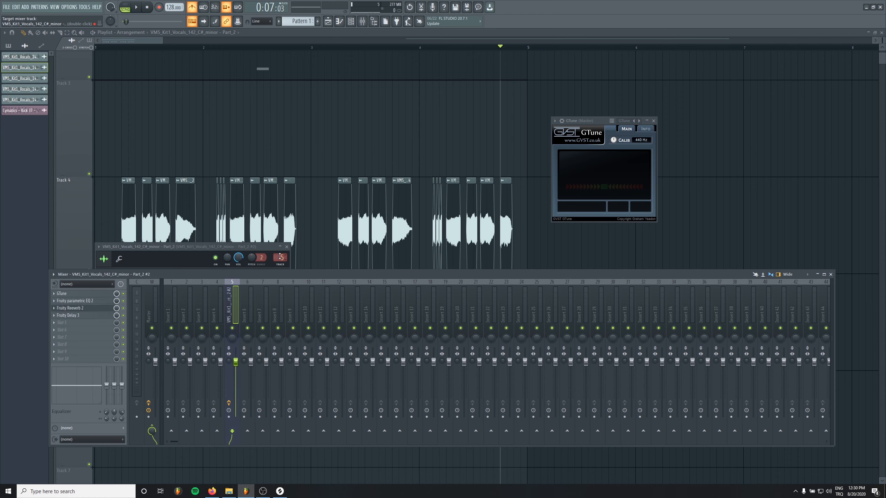
key("F9")
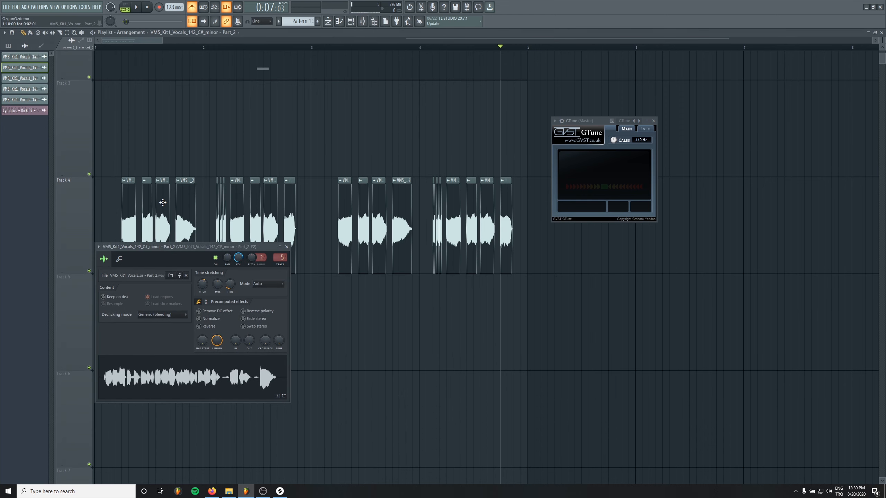
Route the remaining vocal chop channels, including the unique Part_2 #3, #4 and #5 variants, to mixer track 5.
double_click(185, 202)
double_click(219, 202)
double_click(289, 204)
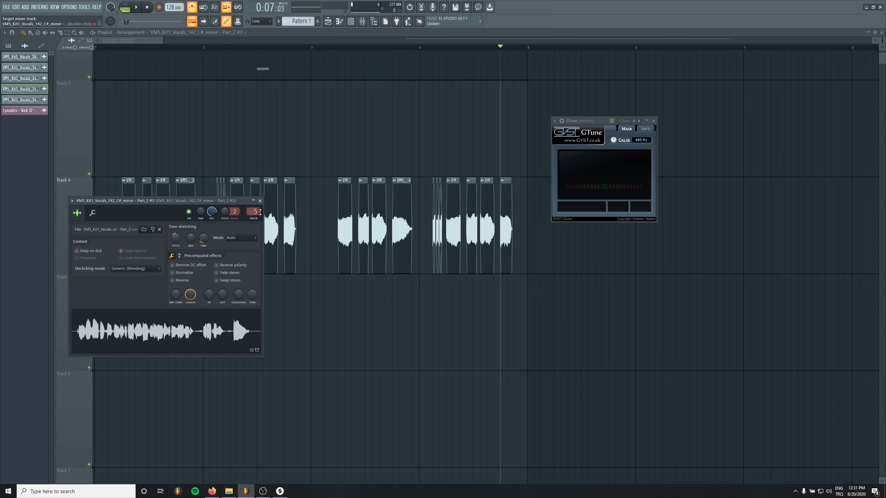
double_click(393, 212)
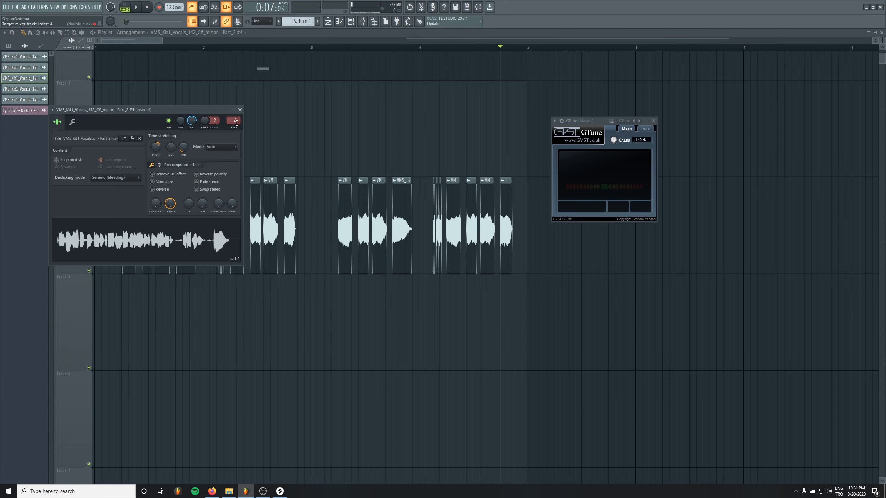
left_click(498, 219)
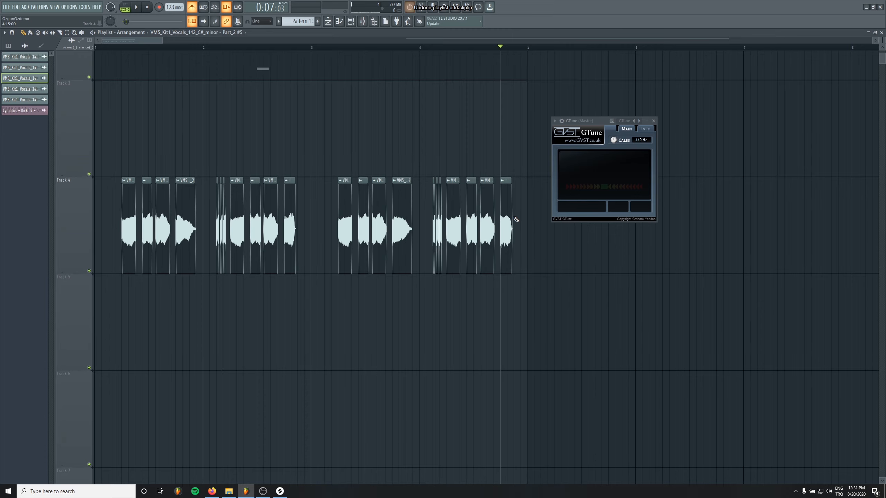
double_click(509, 216)
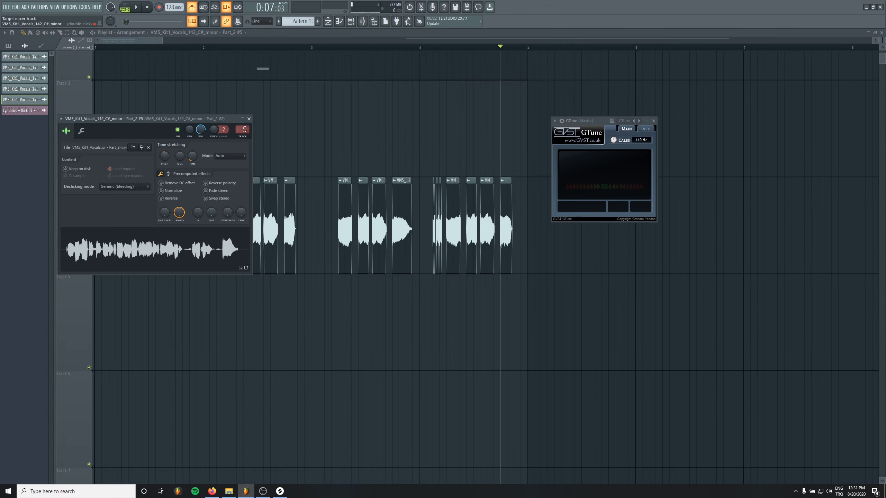
Play the full vocal chop sequence from the start, then listen again to the opening bars up close.
left_click_drag(163, 47, 95, 49)
key("space")
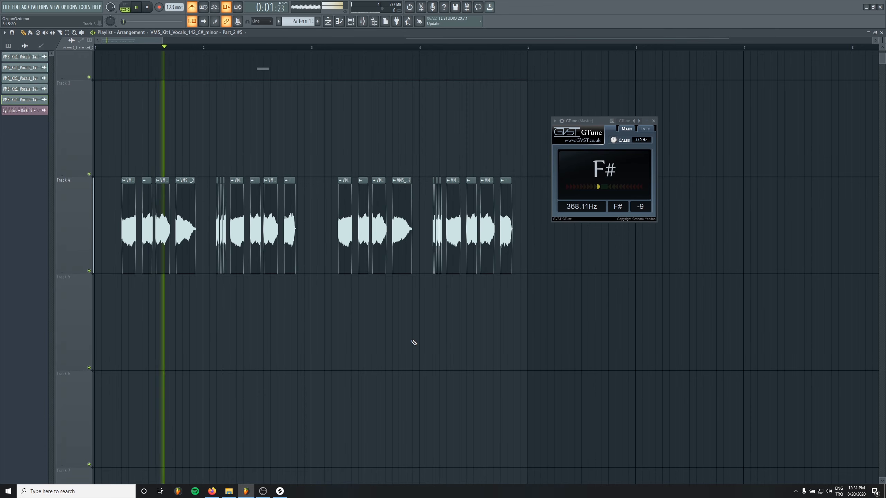
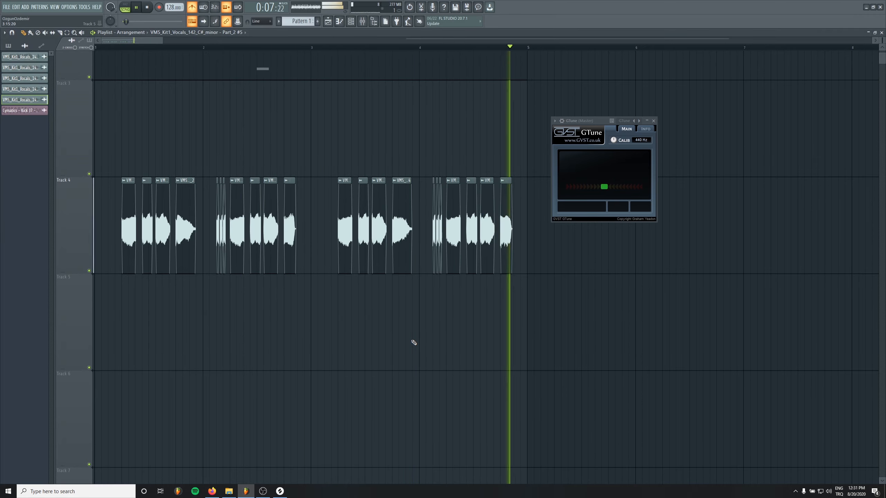
scroll(414, 343, "up", 4)
key("space")
key("space")
left_click_drag(180, 236, 581, 255)
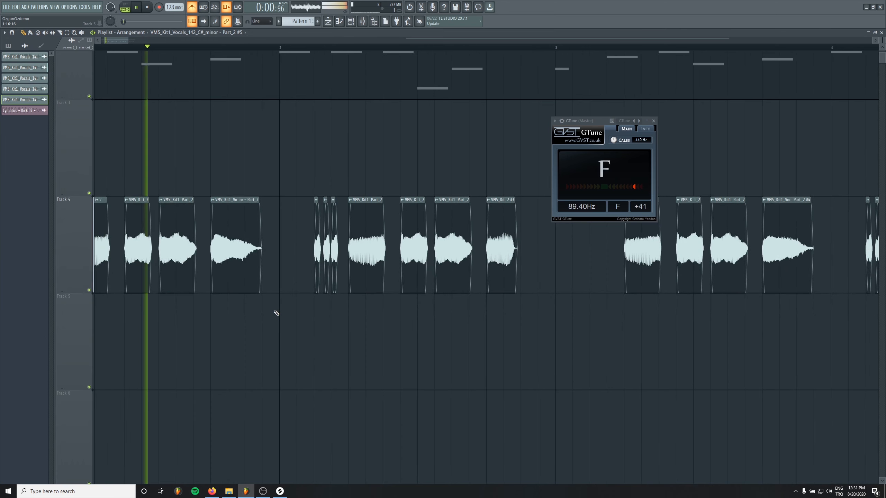
key("space")
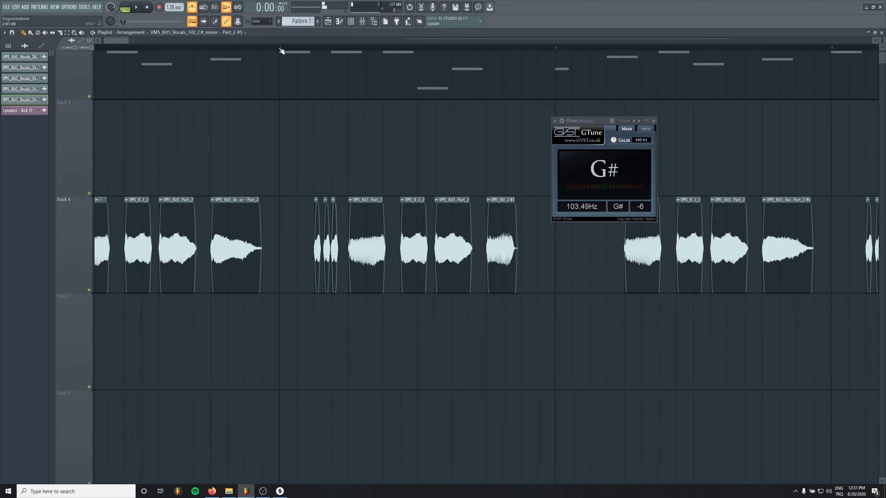
Replace the three short chops after bar 2 with four shorter, closely spaced chops on Track 4 and play them back.
right_click(316, 246)
right_click(325, 246)
right_click(334, 246)
left_click_drag(246, 242, 330, 139, "shift")
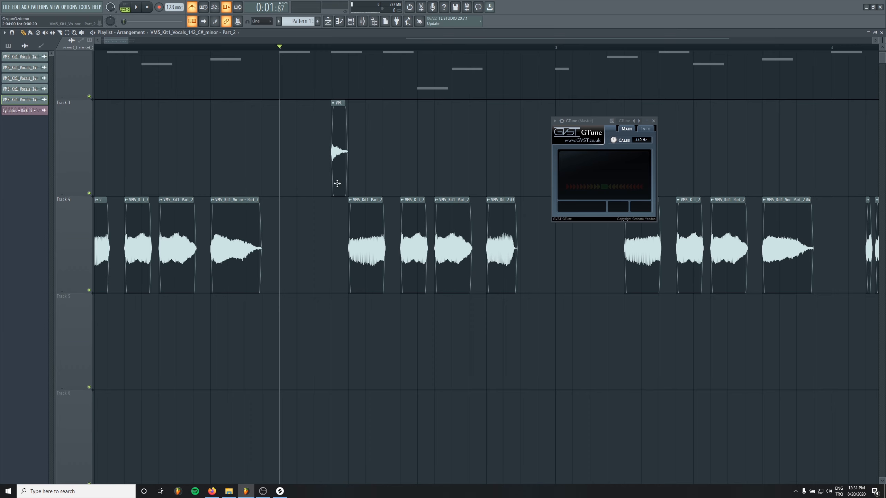
scroll(318, 263, "up", 5)
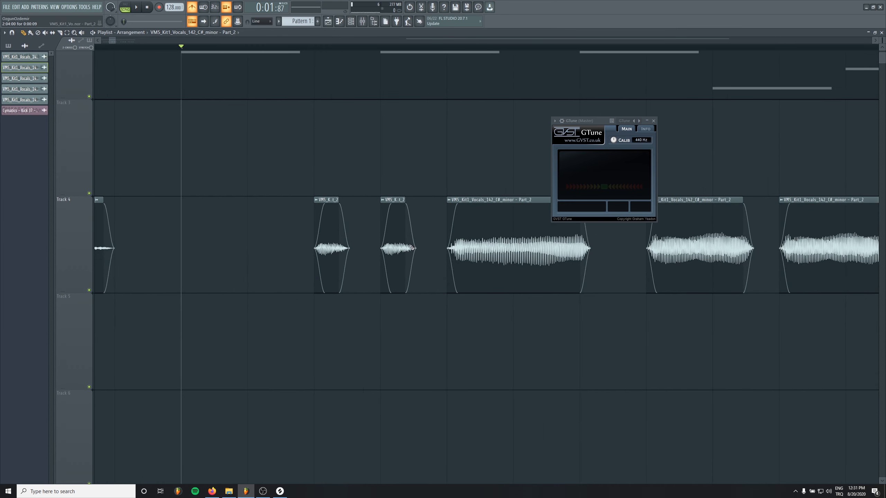
left_click_drag(411, 247, 359, 262, "ctrl")
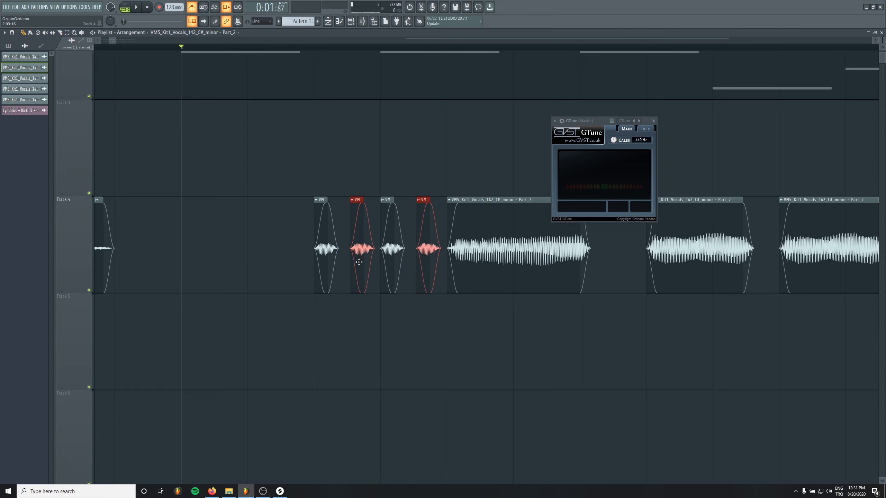
key("space")
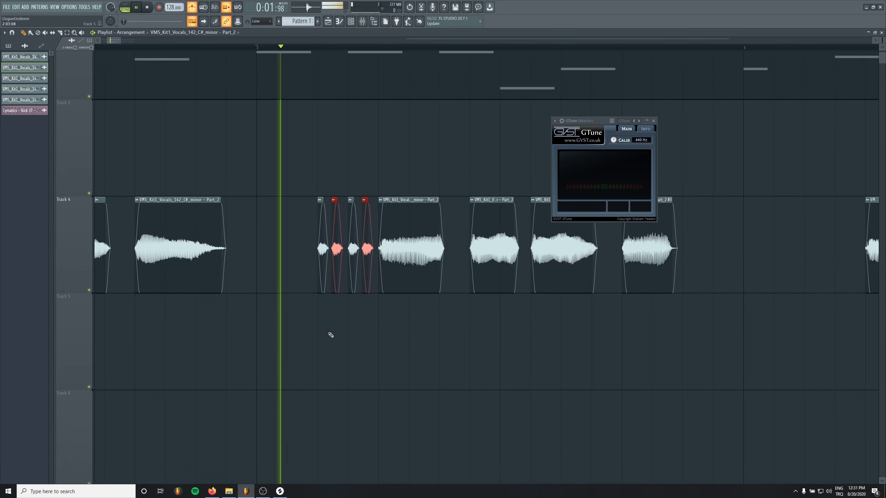
key("space")
Listen to the chops in the second half of bar 2, replaying the run into the group's final chop.
left_click_drag(384, 369, 113, 360)
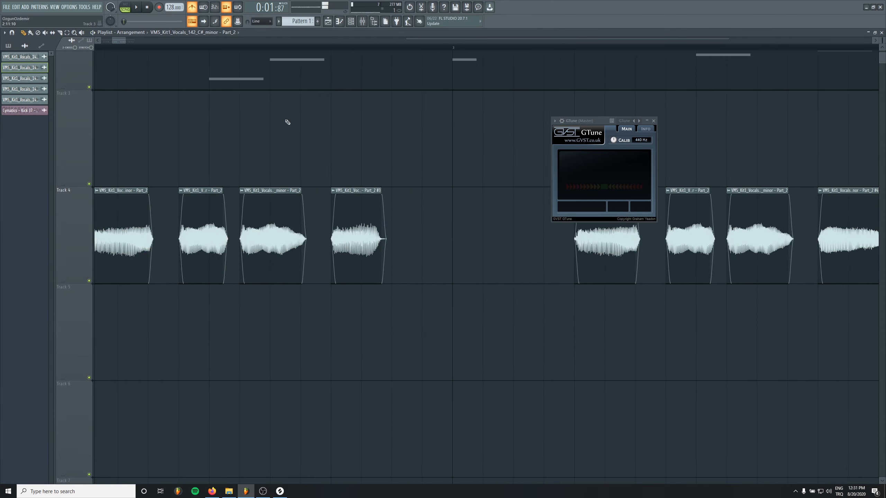
left_click(331, 50)
key("space")
left_click(178, 49)
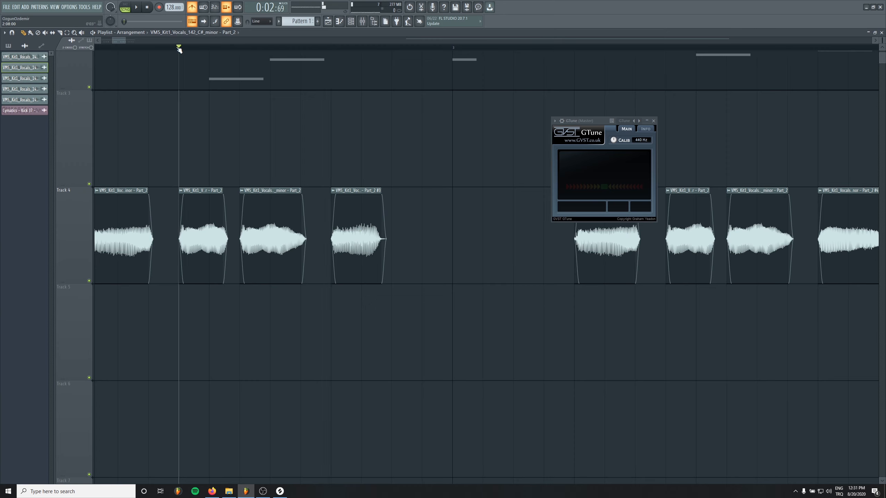
key("space")
left_click(417, 303)
right_click(399, 342)
key("space")
key("space")
Lower the pitch shift of the final chop before bar 3 to -275 cents while listening to the passage.
double_click(359, 257)
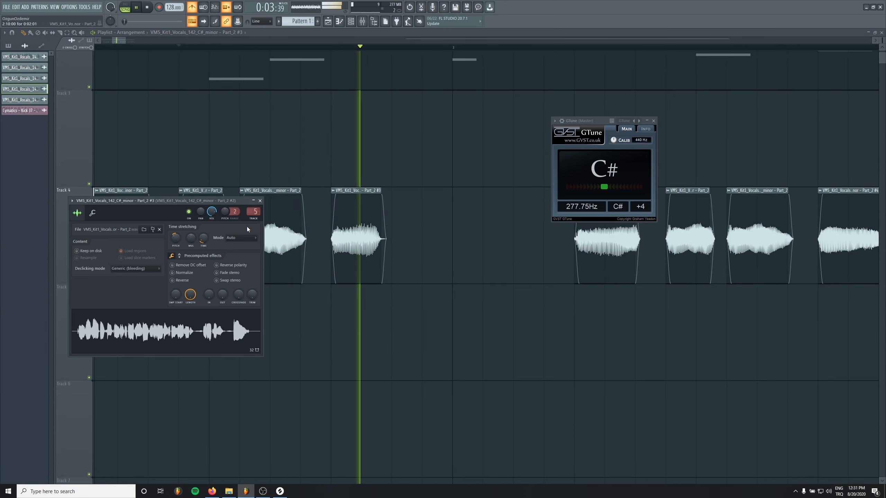
key("space")
key("space")
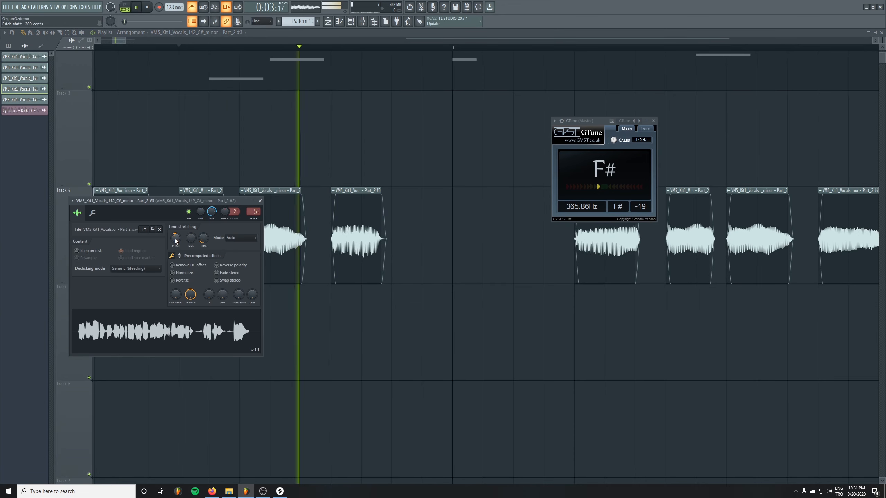
key("space")
key("space")
left_click_drag(175, 241, 175, 244)
key("space")
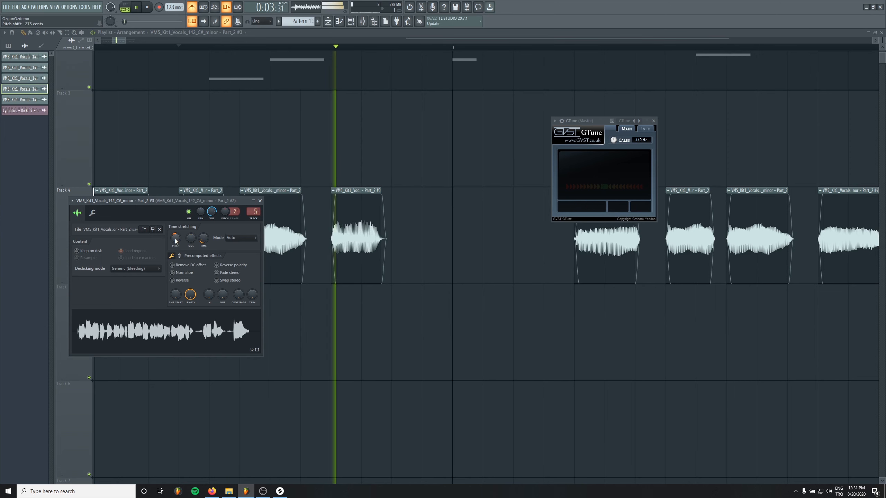
key("space")
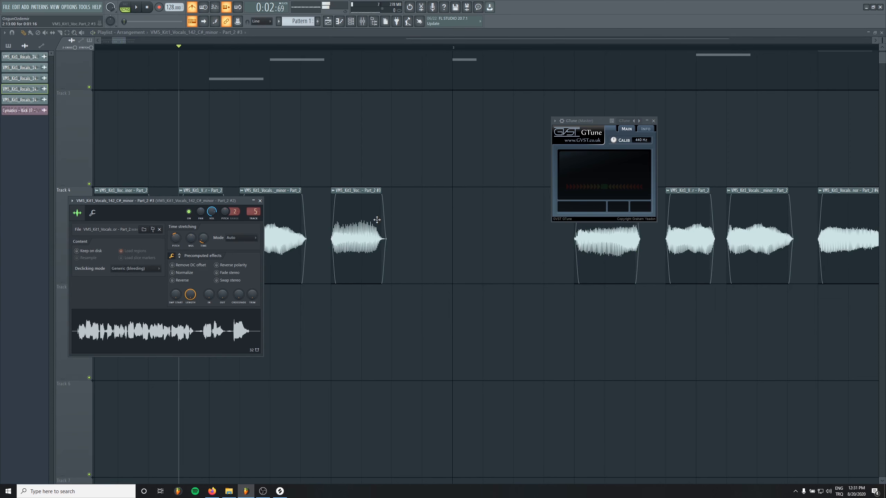
Shorten the end of the final chop before bar 3 and readjust its time-stretching pitch while playing the passage.
left_click_drag(383, 220, 362, 218)
key("space")
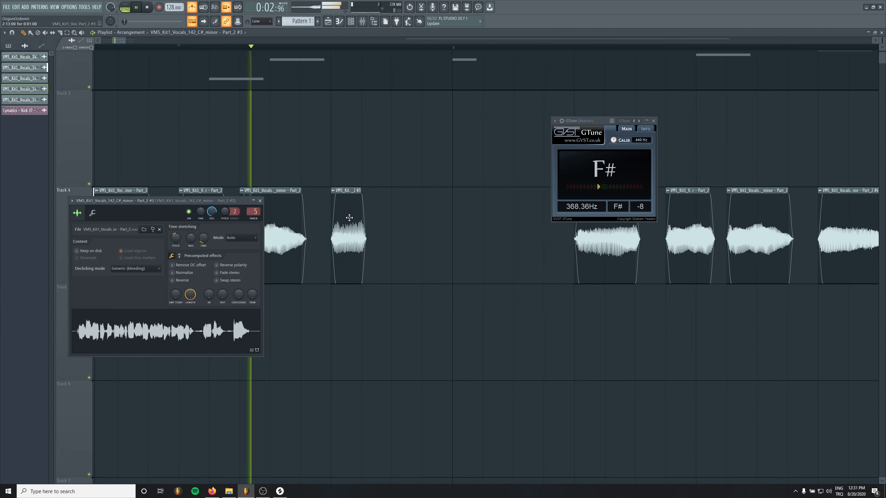
key("space")
key("space")
left_click_drag(178, 238, 179, 237)
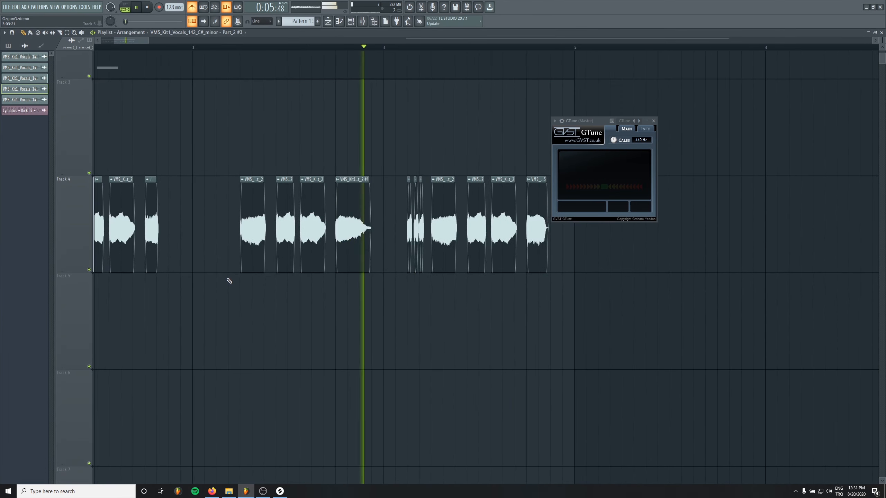
Raise the pitch shift of the last chop before bar 4 to +427 cents, shorten its end and play it back.
key("space")
double_click(353, 209)
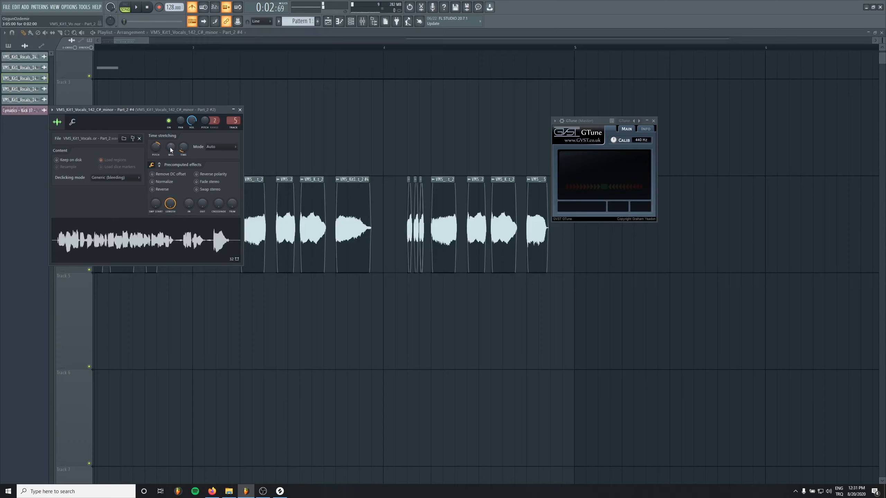
left_click(340, 50)
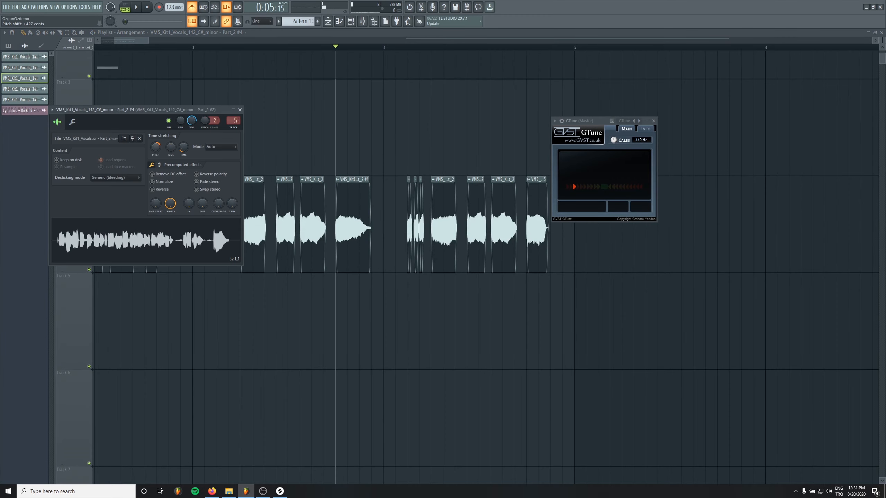
key("space")
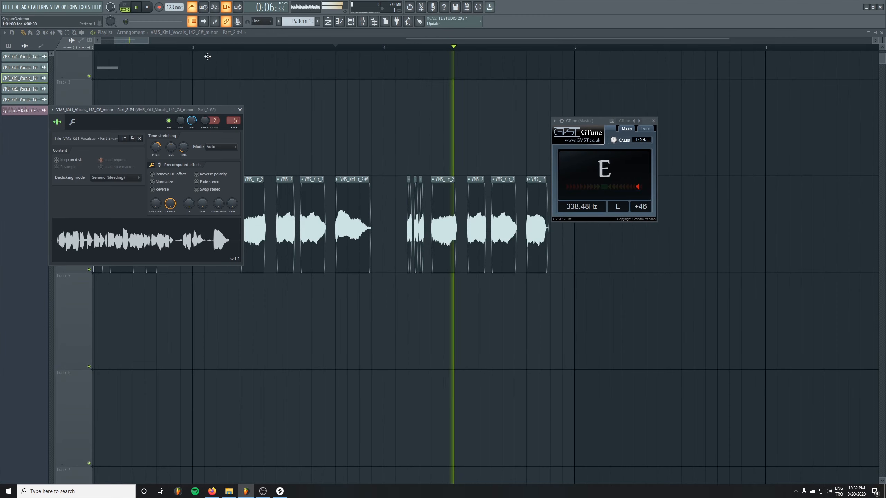
left_click(195, 48)
left_click_drag(370, 249, 358, 248)
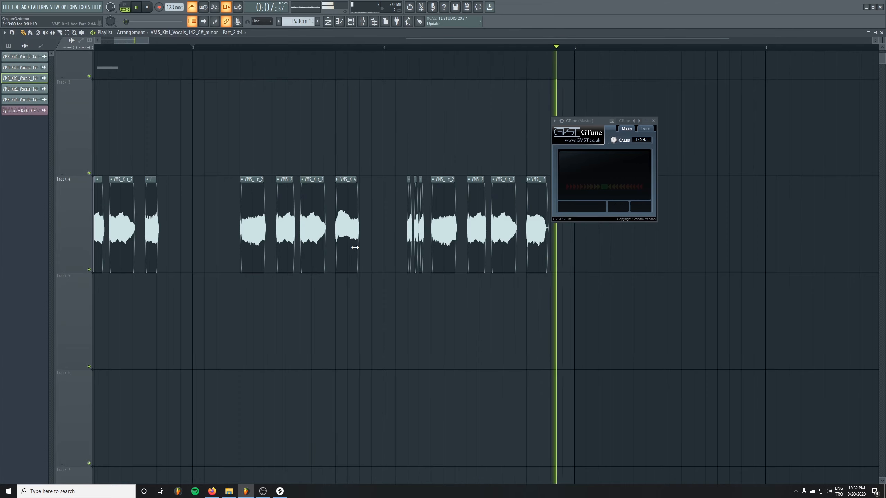
key("space")
Replace the three short chops after bar 4 with one copy of the medium-length chop from the same group during playback.
right_click(410, 228)
key("space")
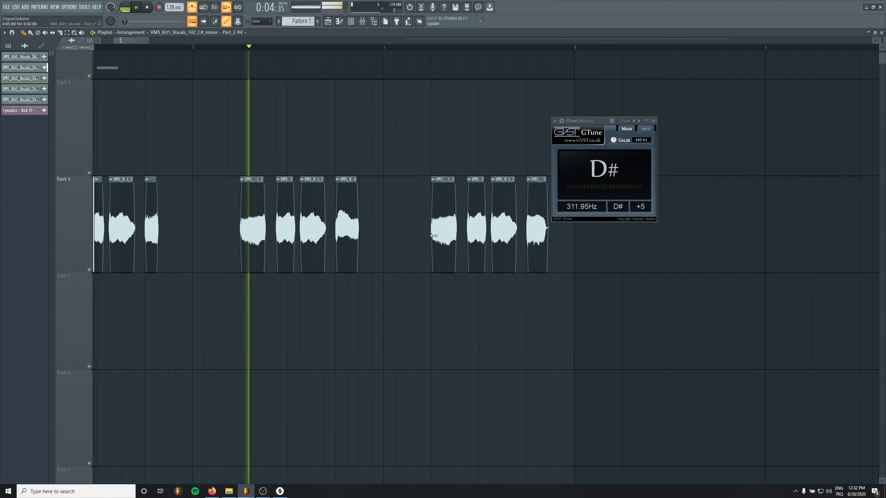
left_click(469, 223)
left_click(412, 222)
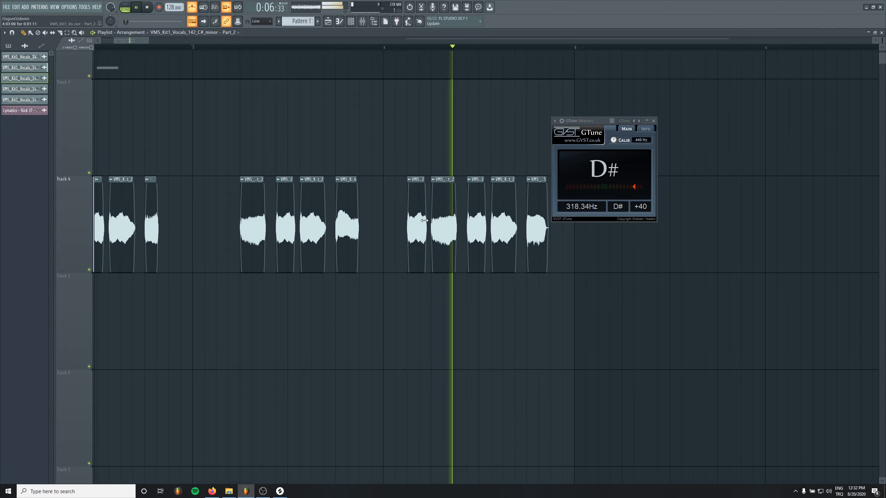
Play the revised vocal chop sequence from the start and review its chops against the Track 2 pattern.
scroll(339, 350, "down", 4)
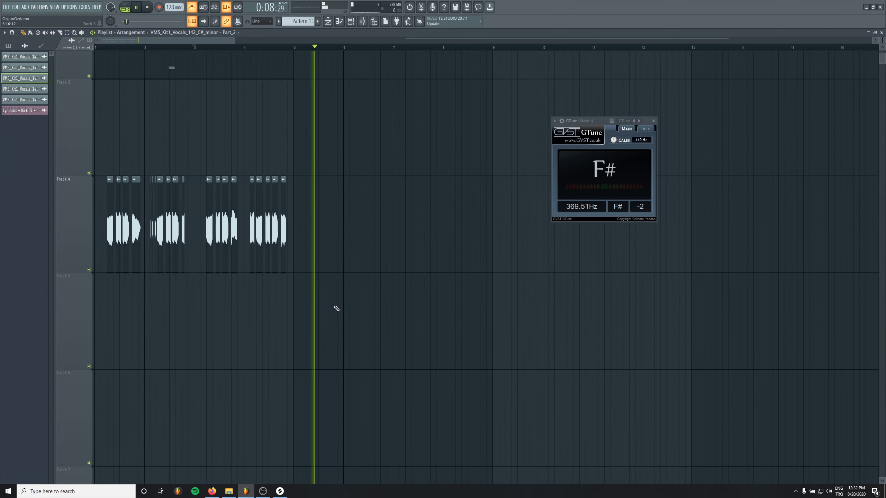
key("space")
left_click_drag(147, 47, 1, 53)
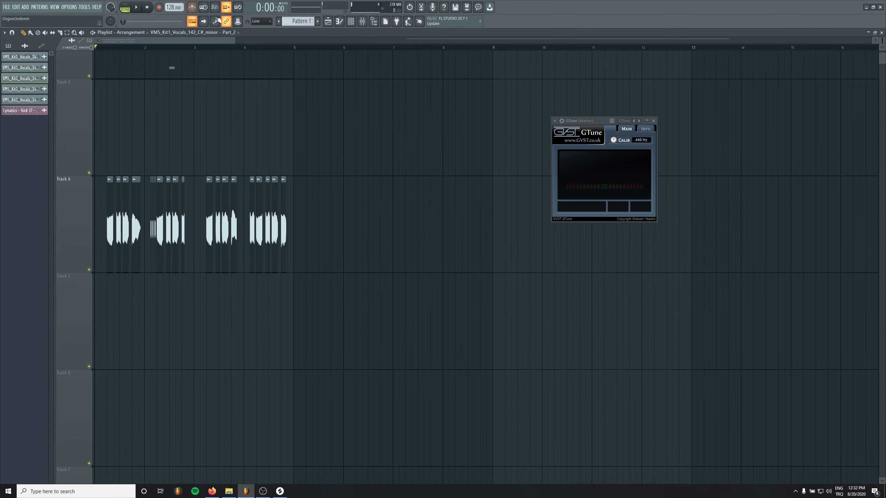
key("space")
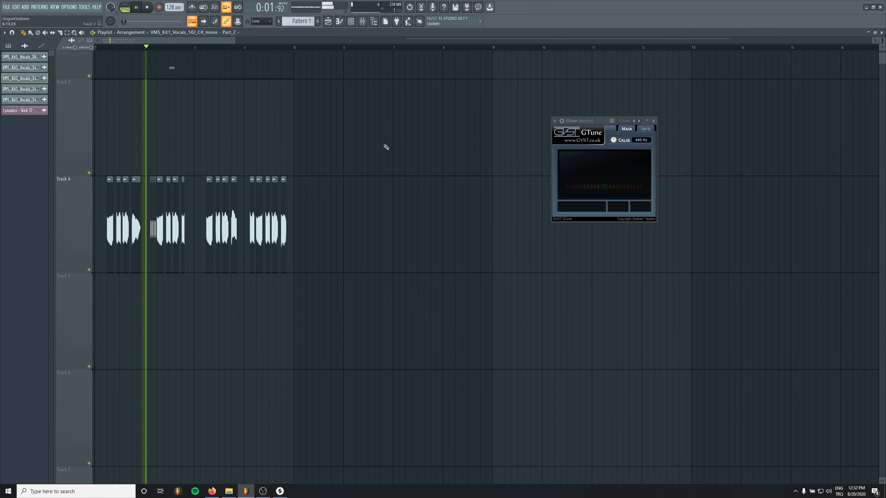
scroll(117, 323, "up", 4)
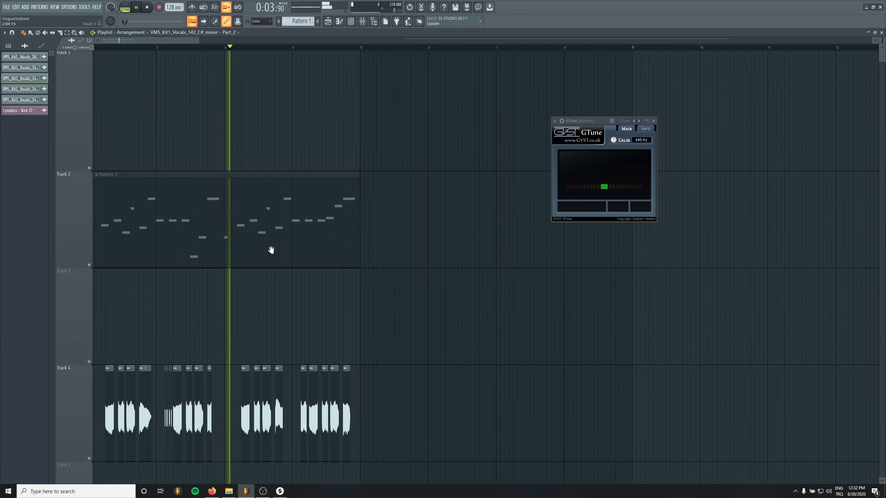
left_click_drag(271, 250, 276, 139)
scroll(152, 338, "up", 6)
left_click_drag(152, 333, 330, 255)
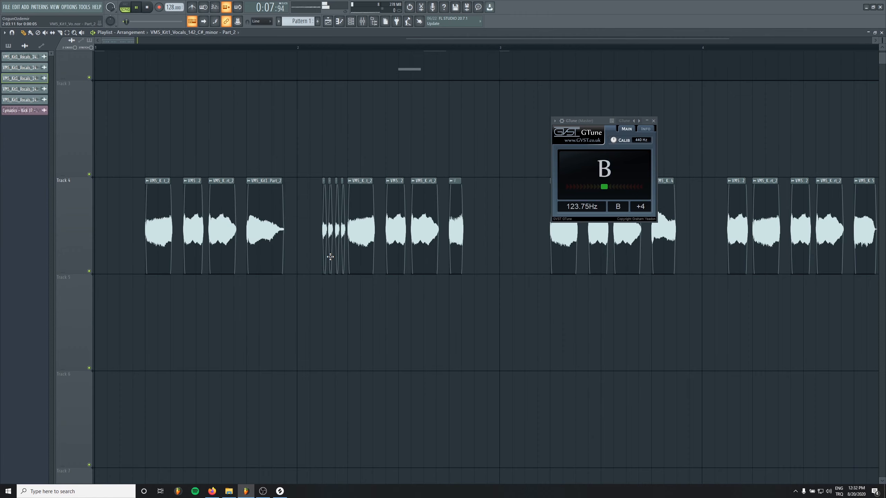
Close the tuner and create a panning automation clip for the four short chops after bar 2 on Track 4.
left_click(653, 120)
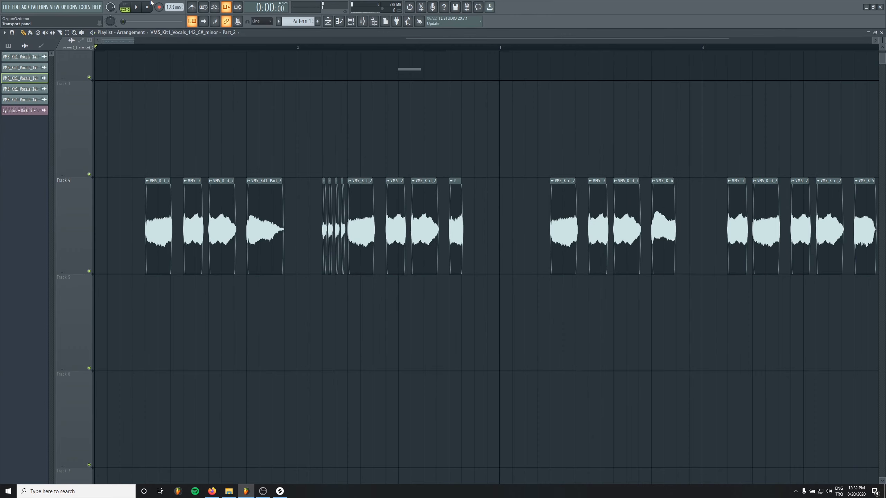
scroll(363, 241, "up", 5)
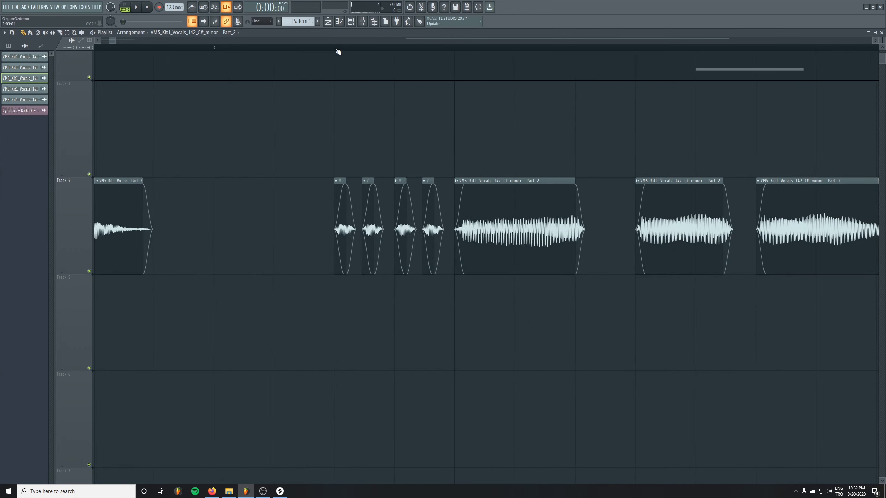
left_click_drag(337, 50, 459, 54)
double_click(368, 206)
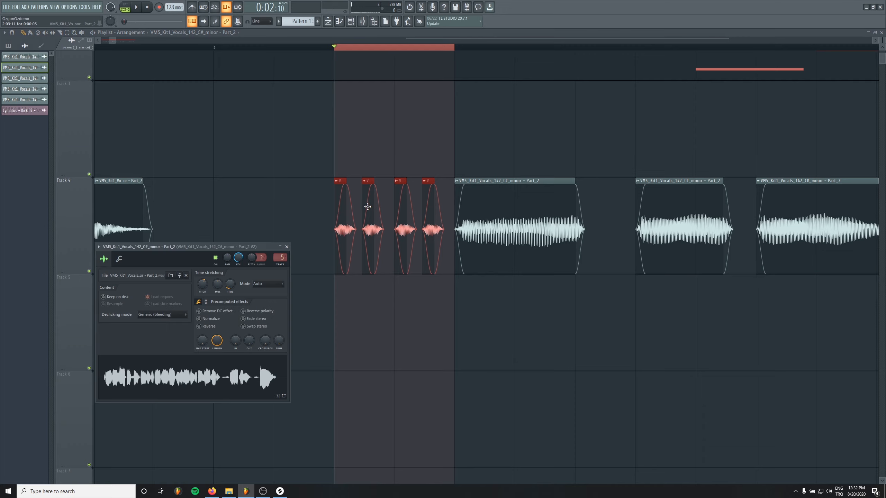
left_click(337, 181)
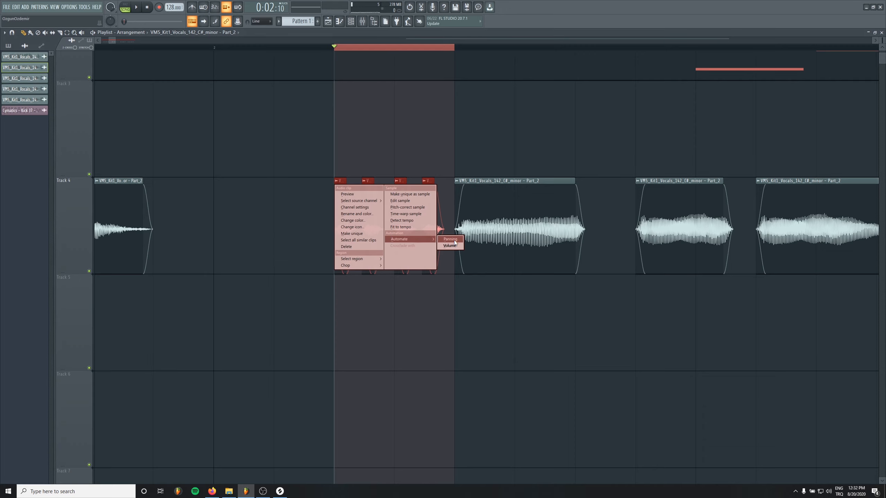
left_click(450, 240)
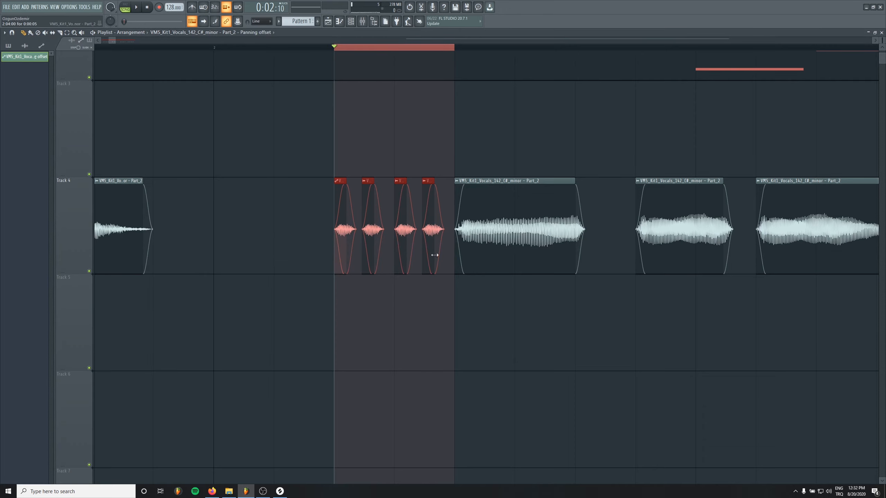
Place the panning automation clip on Track 5 across the four short chops and put its end point at the clip's end with the copied 50% value.
left_click(401, 293)
key("ctrl+z")
scroll(337, 238, "up", 1)
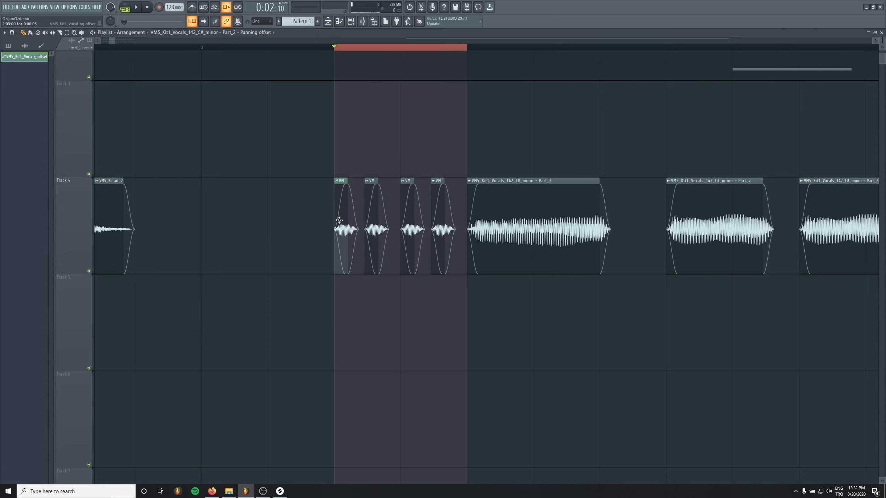
left_click_drag(339, 220, 464, 274)
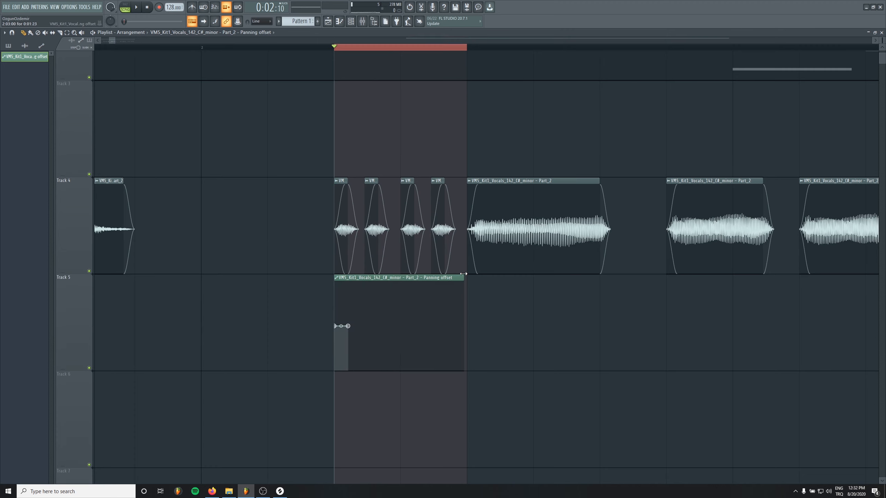
right_click(348, 326)
left_click(371, 437)
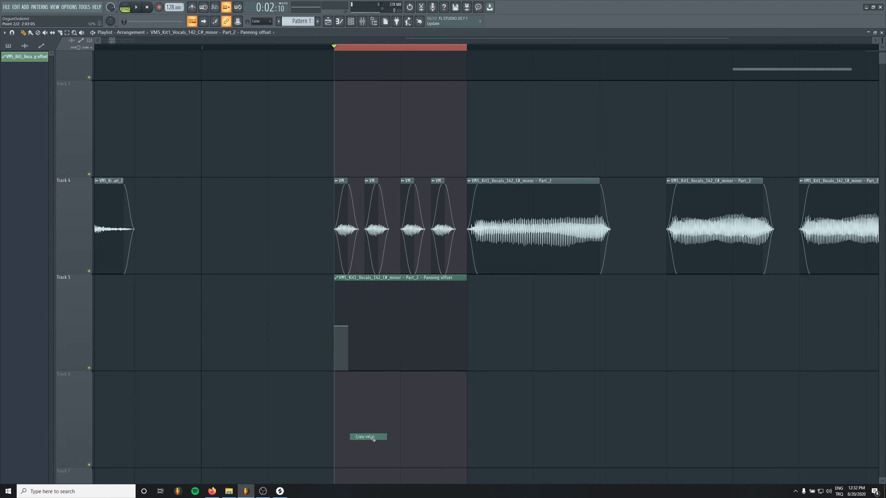
left_click_drag(348, 325, 470, 326)
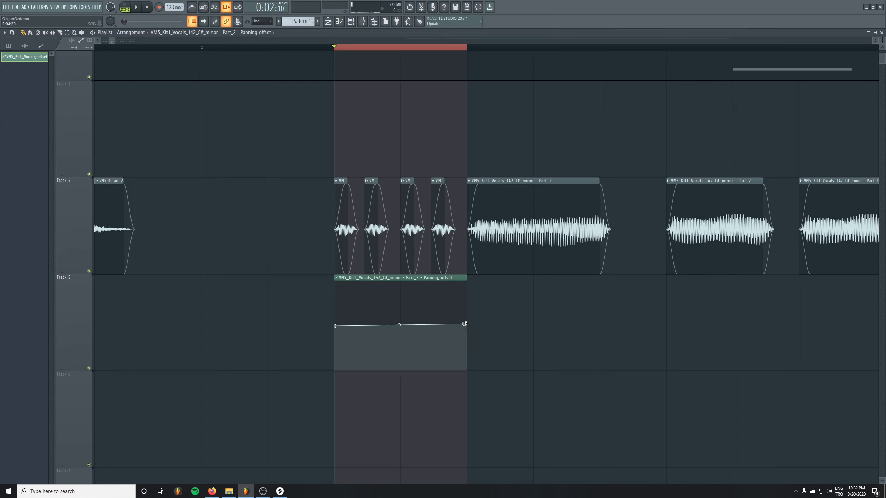
right_click(467, 324)
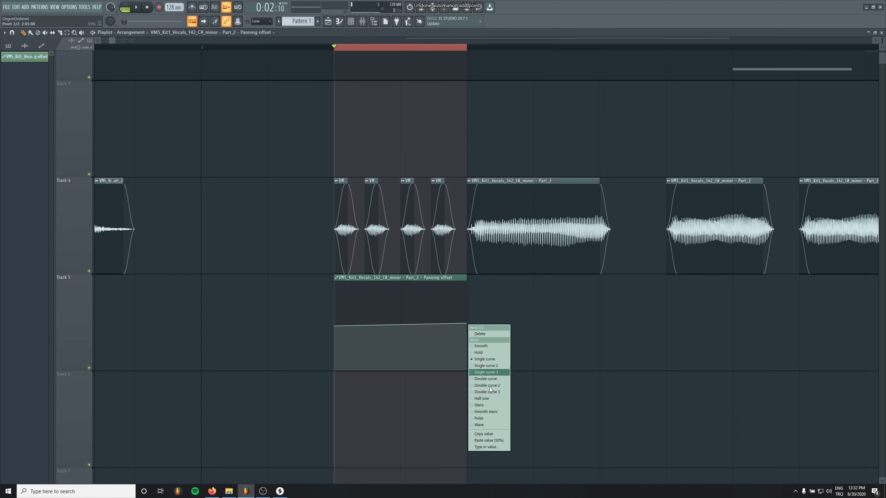
left_click(497, 441)
Shape the panning automation into a zigzag between maximum and minimum across the four chops, ending at the copied centre value, and play it from bar 2.
left_click_drag(337, 326, 335, 282)
left_click_drag(368, 329, 363, 372)
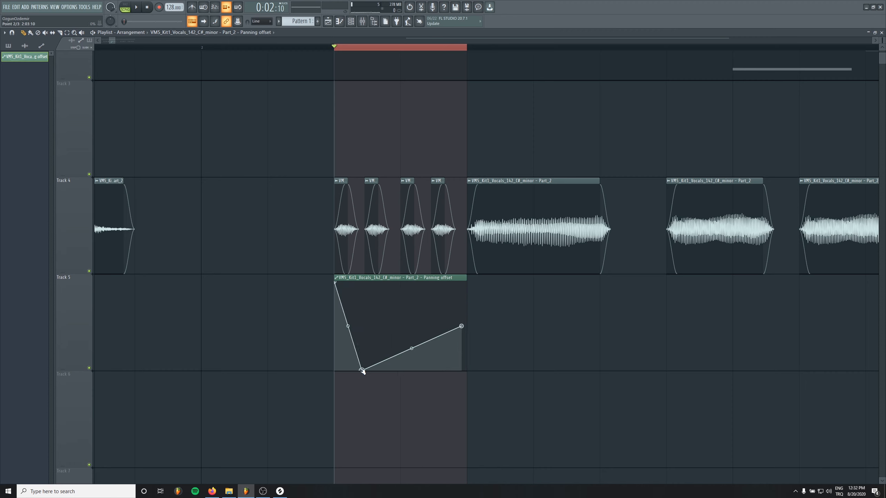
left_click_drag(393, 307, 396, 272)
left_click_drag(430, 302, 431, 376)
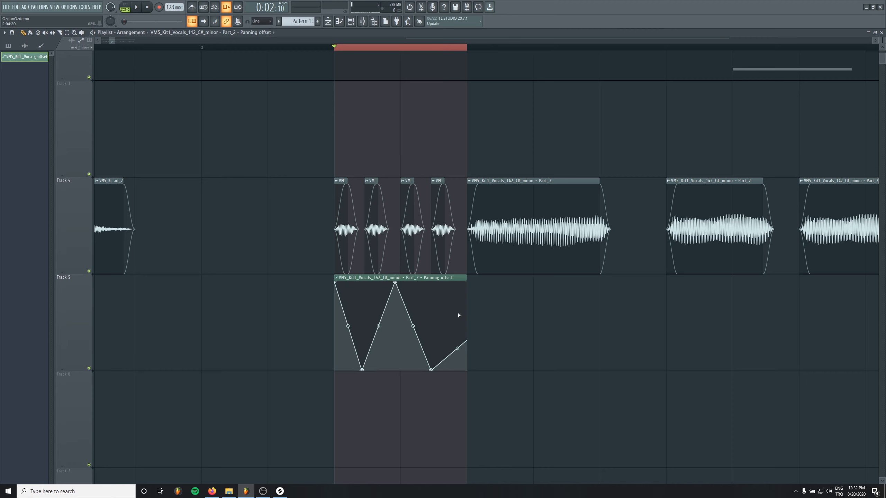
left_click_drag(461, 338, 461, 275)
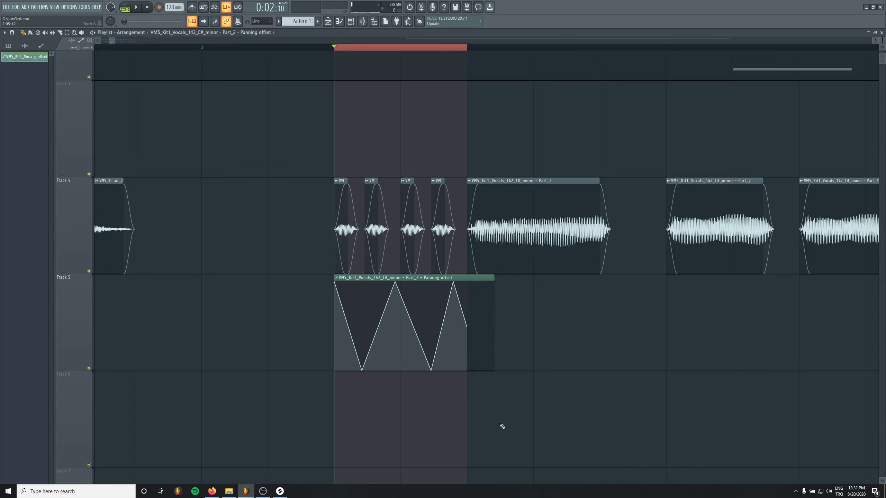
right_click(466, 327)
left_click(487, 443)
left_click(202, 48)
key("space")
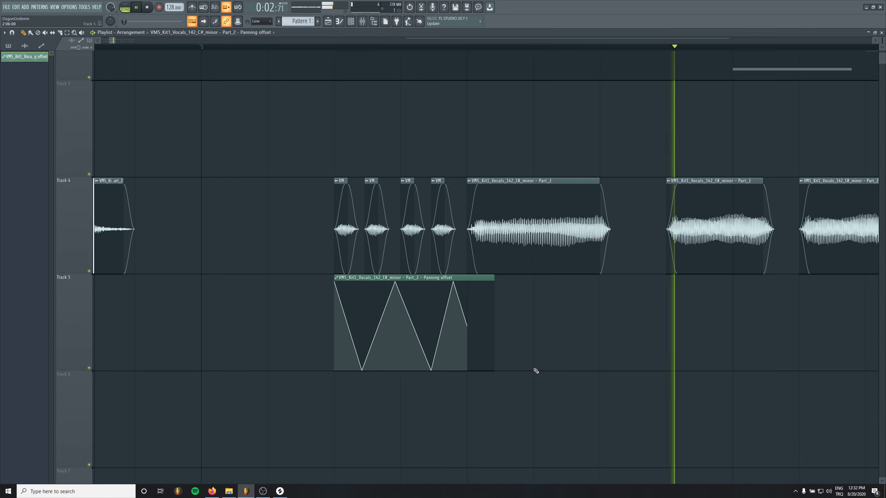
key("space")
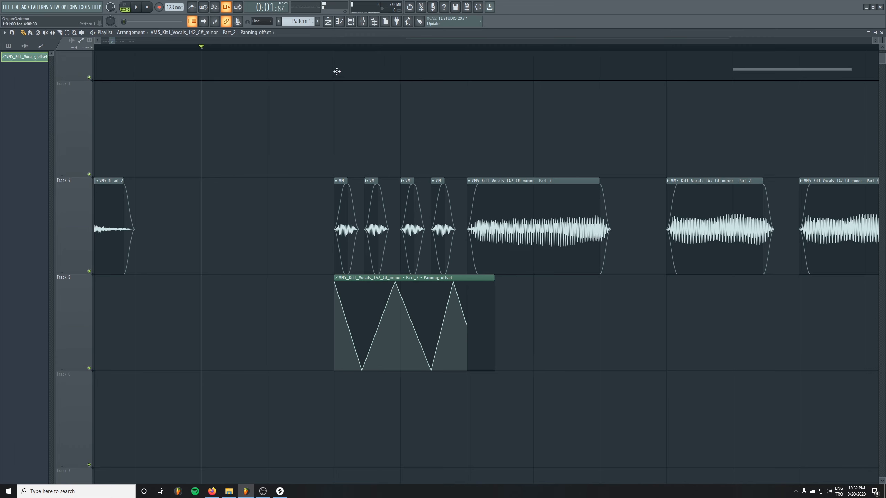
Create a volume automation clip for the same chops, place it on Track 6 across them, and ramp it from zero to full.
left_click(339, 184)
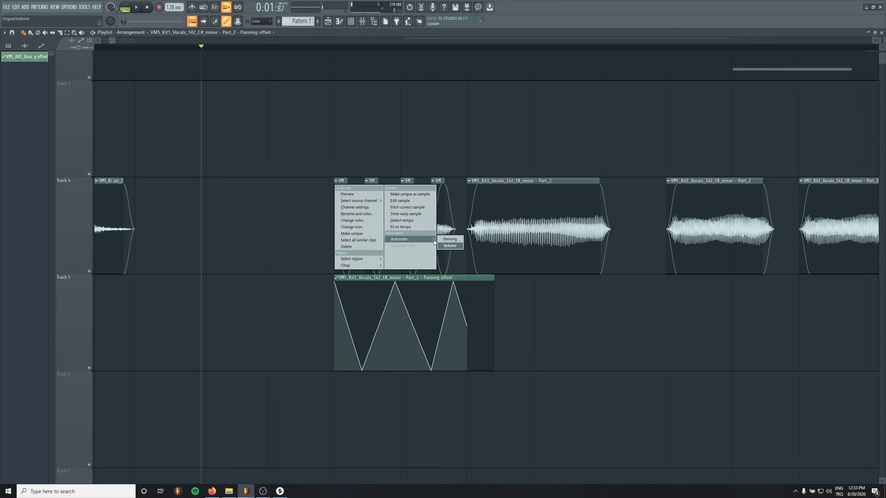
left_click(451, 246)
left_click_drag(340, 193, 461, 371)
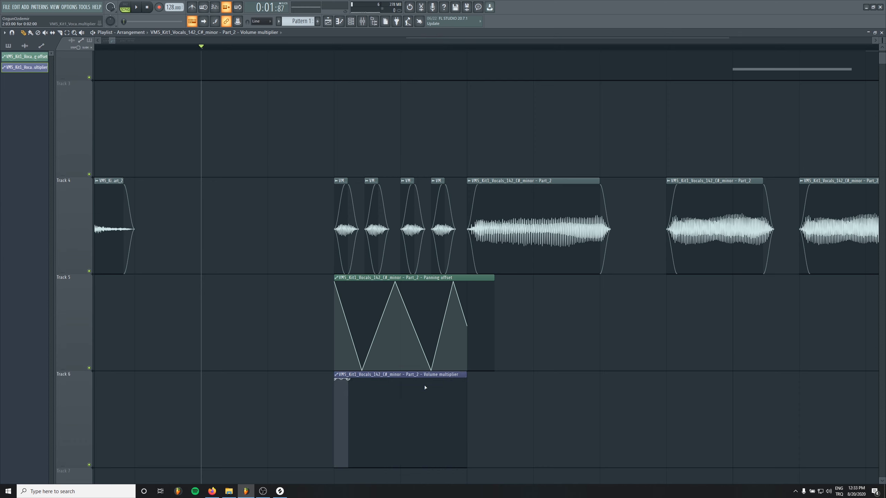
left_click_drag(349, 380, 463, 368)
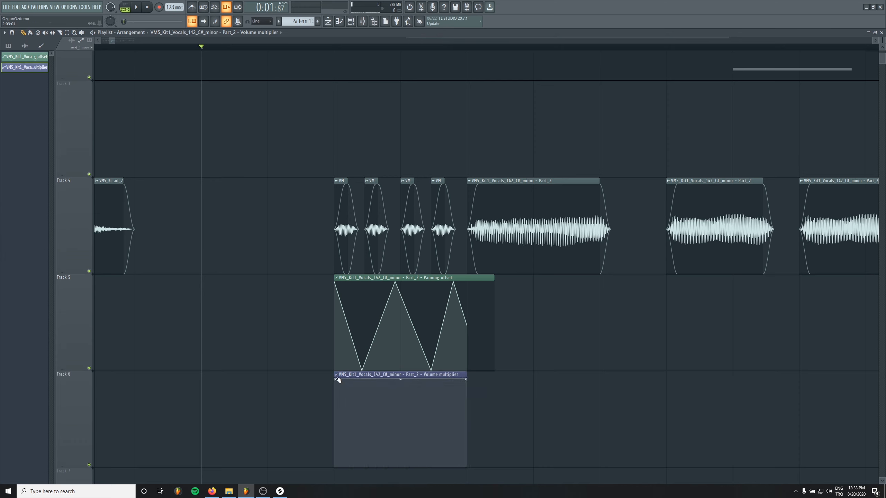
left_click_drag(338, 380, 336, 466)
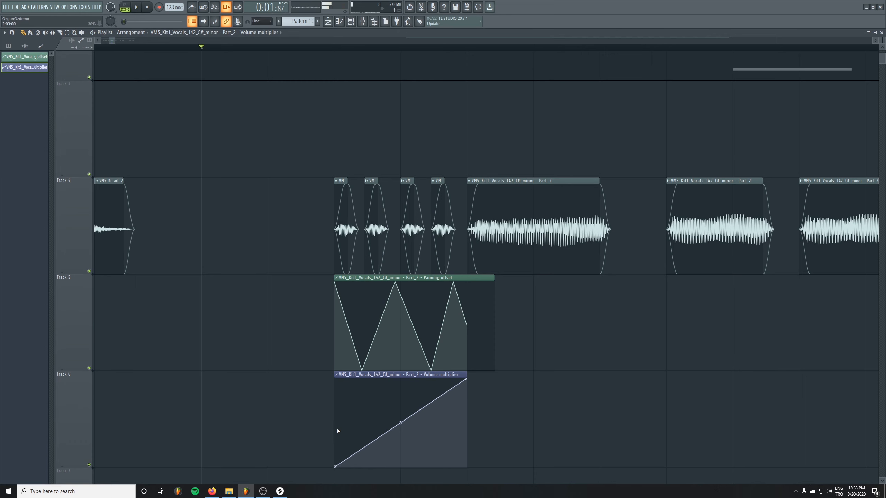
Start the volume automation one step earlier, dip it from full to zero at the first short chop, return to full after the fourth, and play it.
left_click_drag(349, 374, 282, 375)
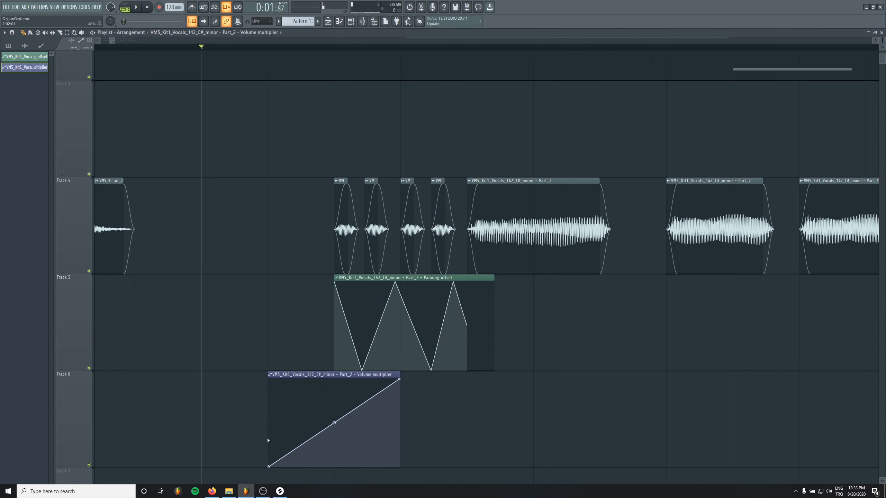
left_click_drag(270, 467, 273, 359)
right_click(337, 466)
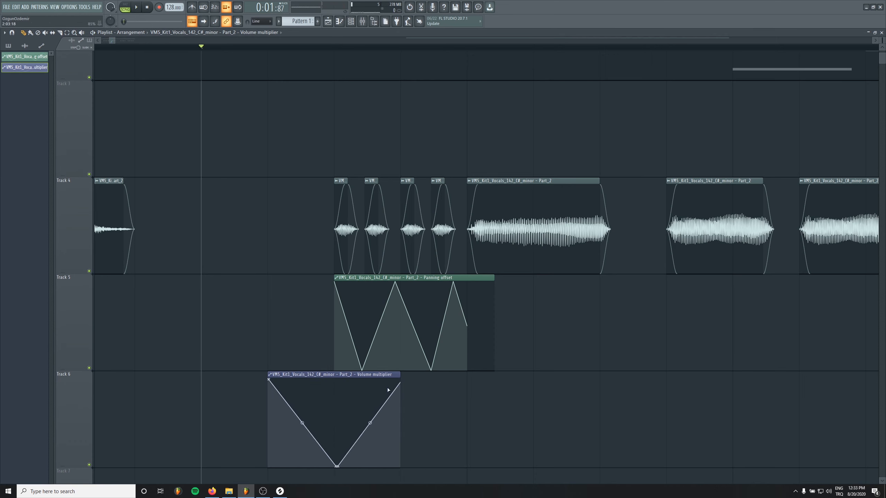
left_click_drag(399, 376, 517, 375)
left_click_drag(403, 379, 468, 362)
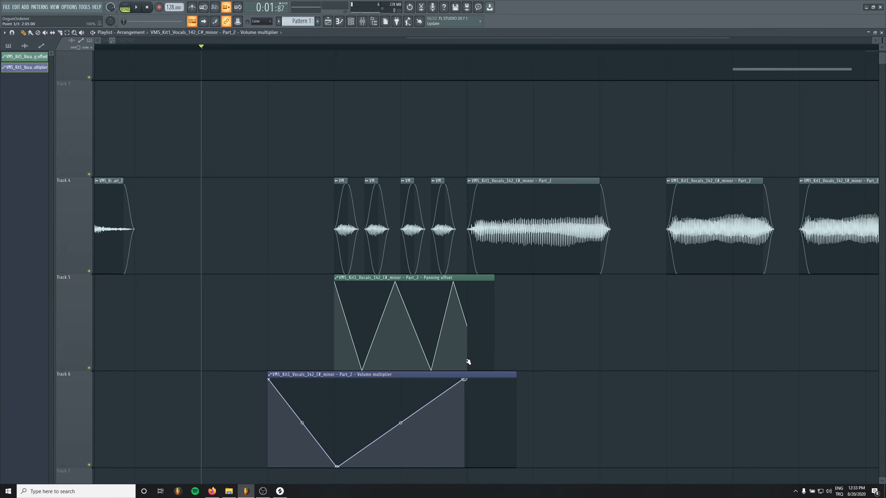
key("space")
scroll(478, 379, "down", 5)
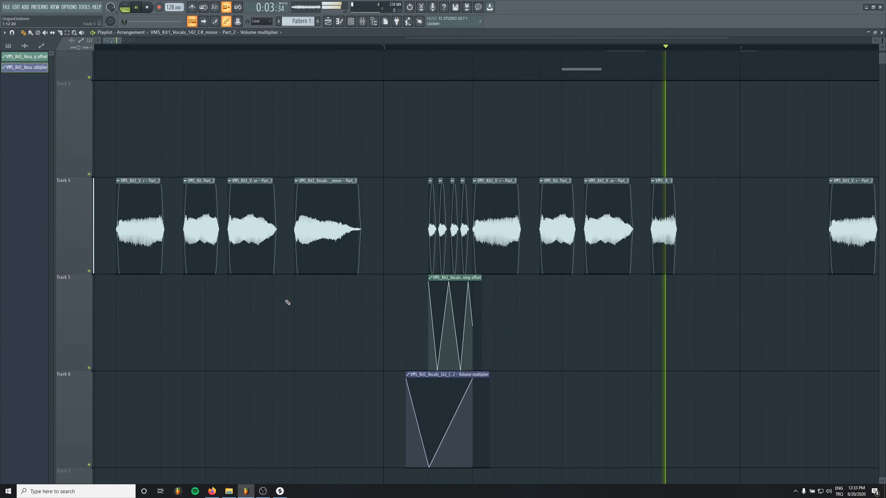
scroll(287, 303, "down", 2)
scroll(287, 306, "down", 2)
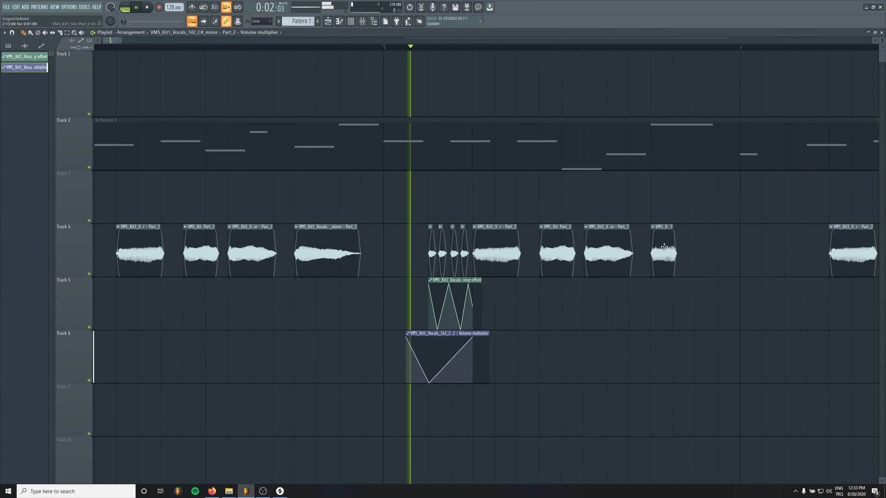
Add a copy of the last chop before bar 3 at step 16, and a copy of the final chop just before bar 5.
left_click(706, 254)
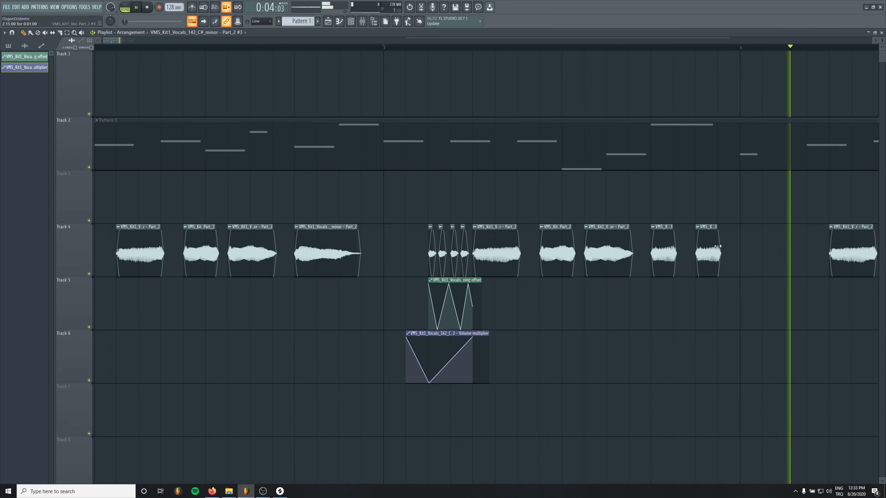
left_click_drag(700, 241, 722, 241)
scroll(369, 269, "right", 5)
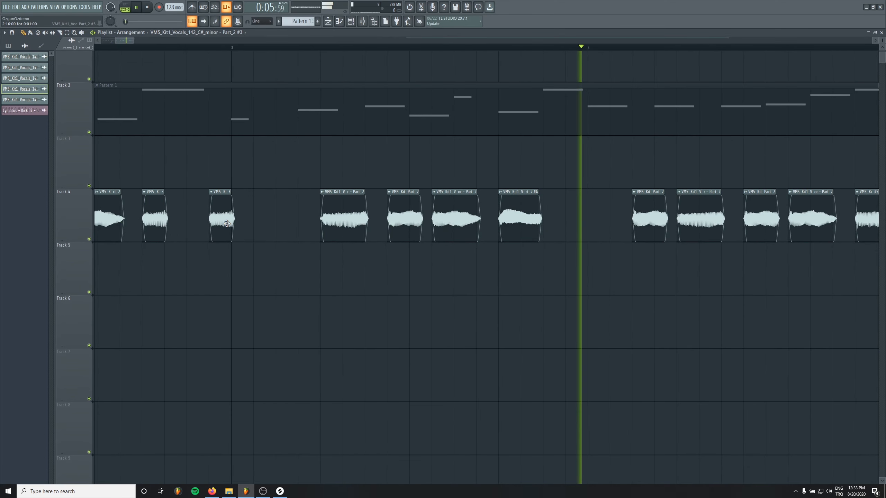
left_click_drag(681, 290, 339, 287)
left_click(534, 236)
left_click(572, 234)
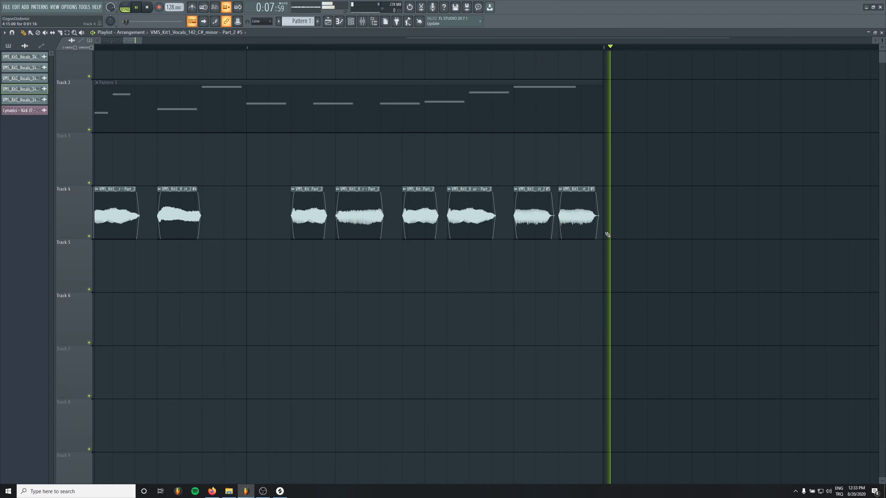
Move the copied chop before bar 3 one step earlier, lengthen it and the chop before it during playback, and remove the stray chop on Track 5.
scroll(399, 320, "down", 3)
key("space")
key("space")
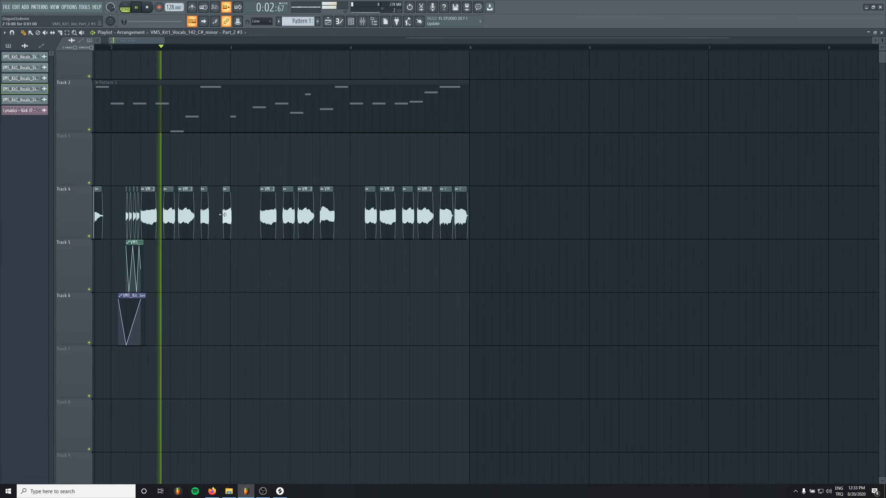
left_click_drag(432, 270, 537, 265)
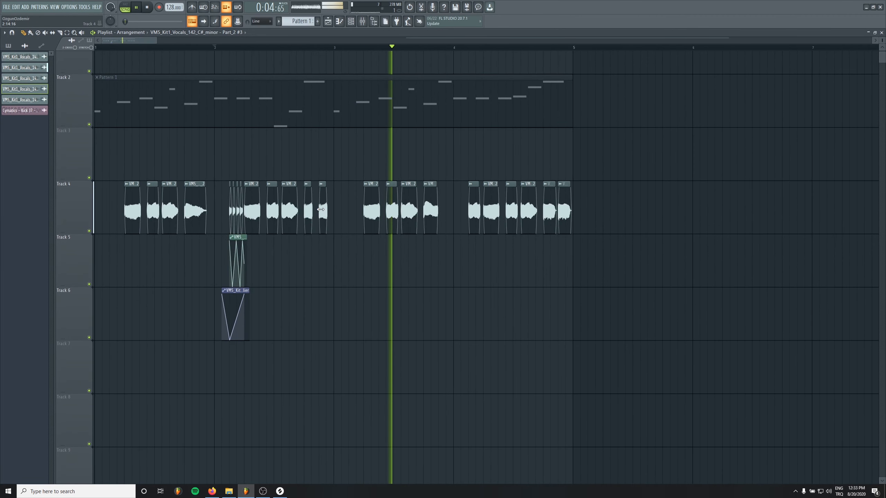
scroll(322, 212, "up", 3)
mouse_move(333, 211)
left_mouse_down()
mouse_move(277, 214)
mouse_move(342, 209)
left_mouse_up()
left_click(388, 242)
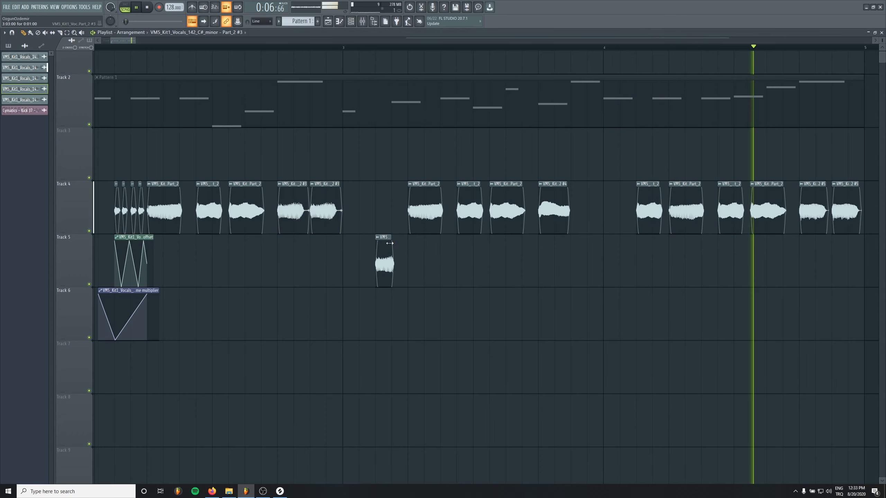
right_click(387, 241)
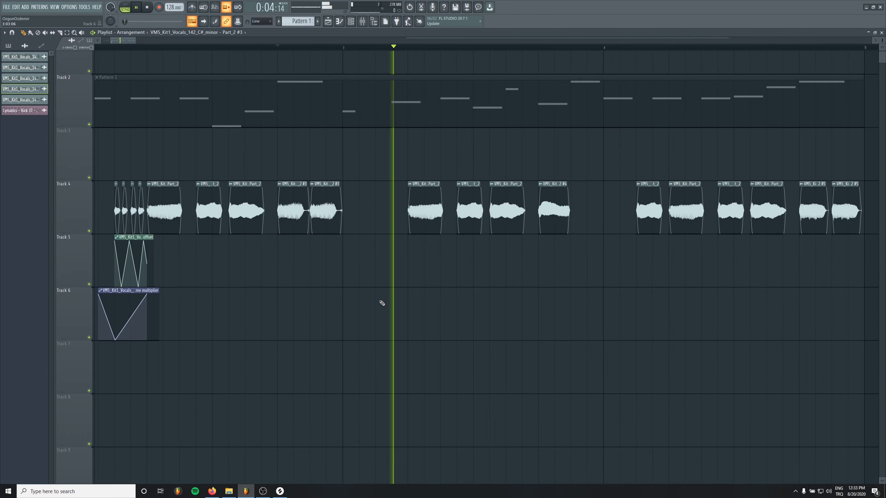
Play the sequence from the start and bend the rising segment of the Track 6 volume automation into a faster-rising curve.
scroll(285, 241, "down", 3)
key("space")
left_click_drag(109, 47, 94, 47)
key("space")
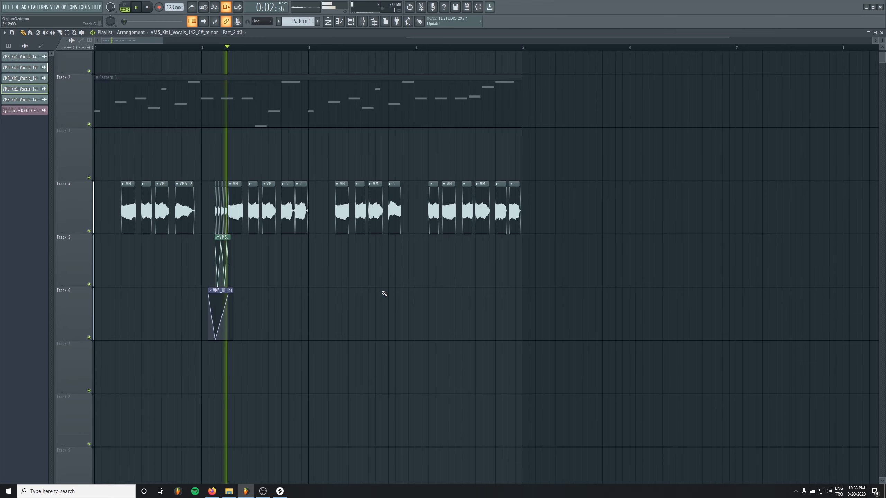
left_click_drag(222, 317, 222, 301)
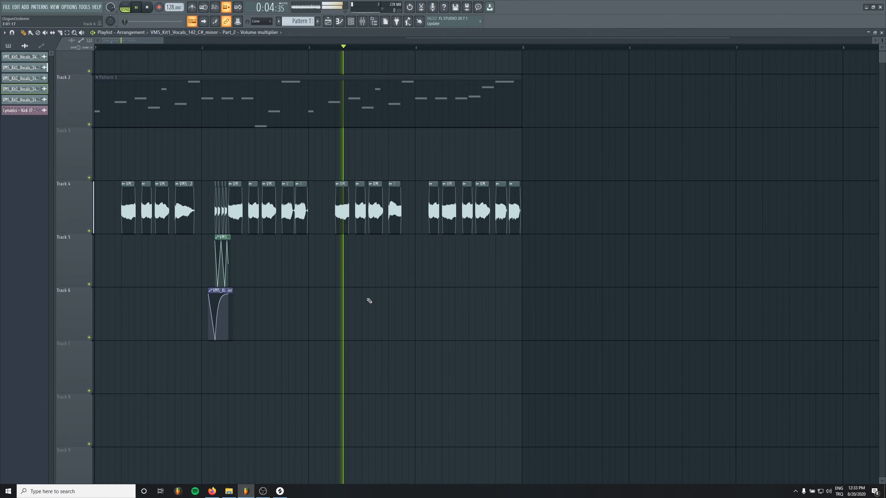
Delete the last chop before bar 3 on Track 4 and stop playback.
left_click(473, 338)
right_click(474, 338)
right_click(302, 198)
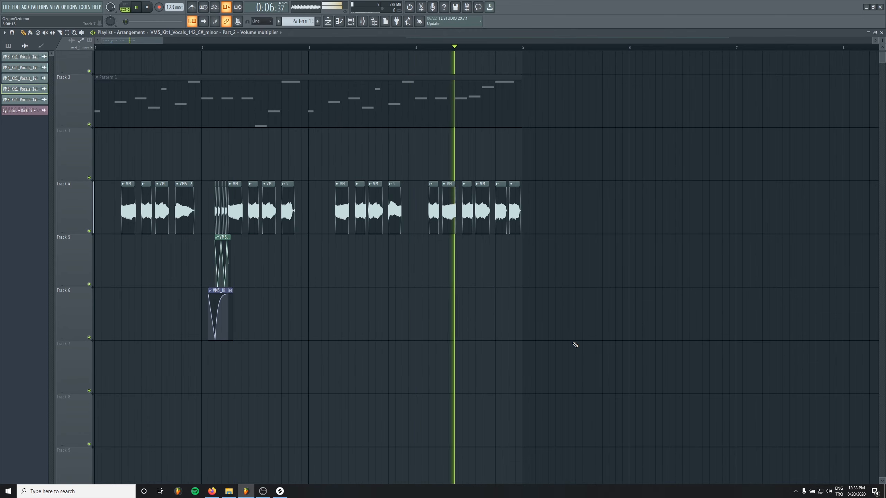
key("space")
scroll(237, 113, "up", 2)
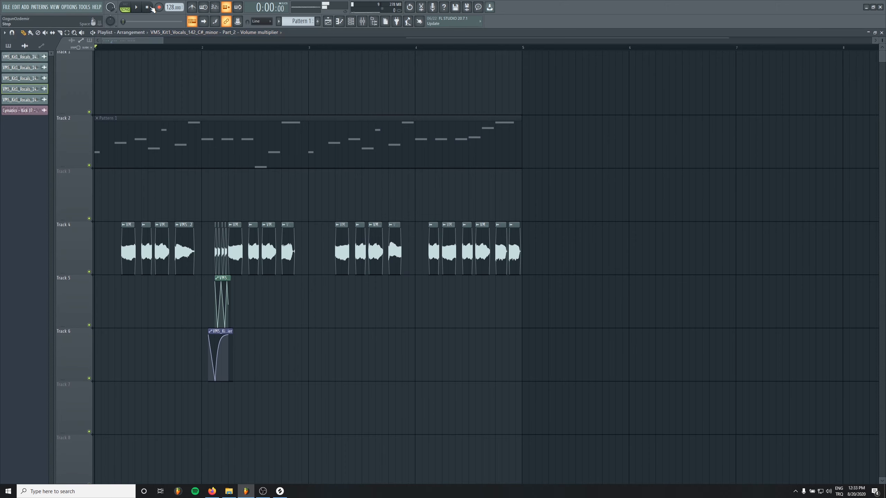
Place a copy of Track 4's first chop at the start of Track 8 and solo Track 8.
scroll(70, 229, "up", 4)
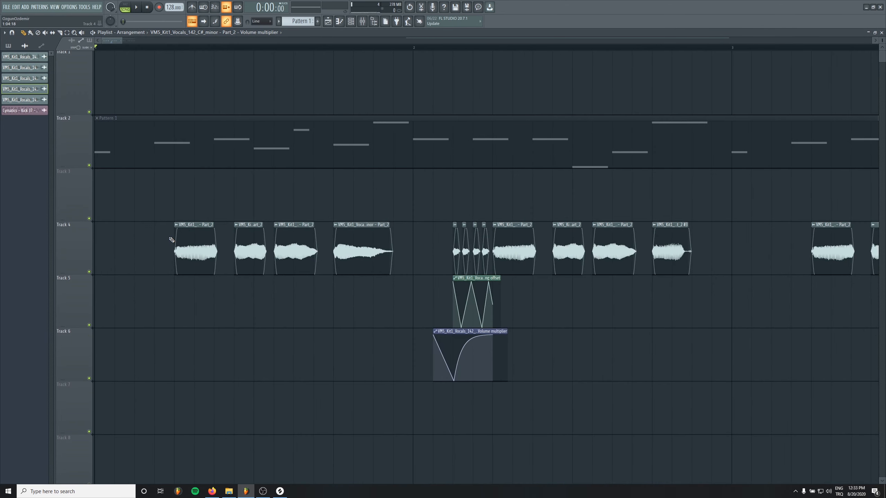
scroll(182, 260, "down", 1)
left_click(204, 196)
scroll(195, 210, "down", 2)
left_click(114, 303)
double_click(115, 305)
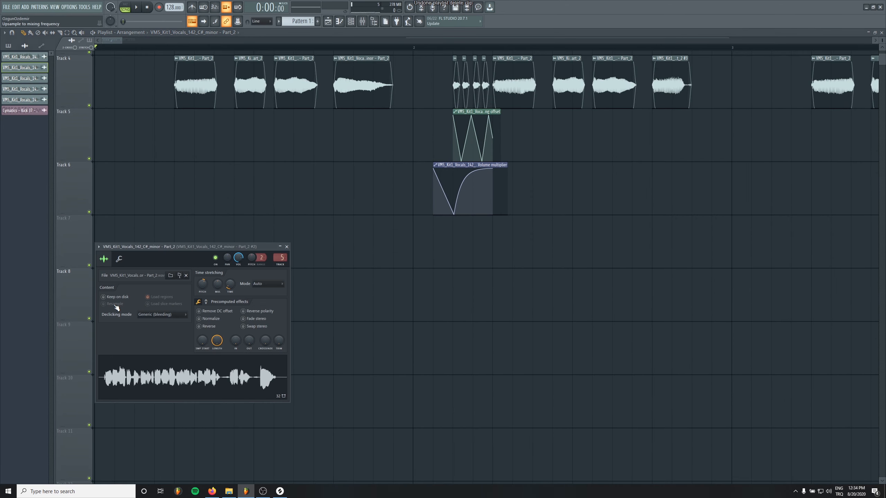
key("Escape")
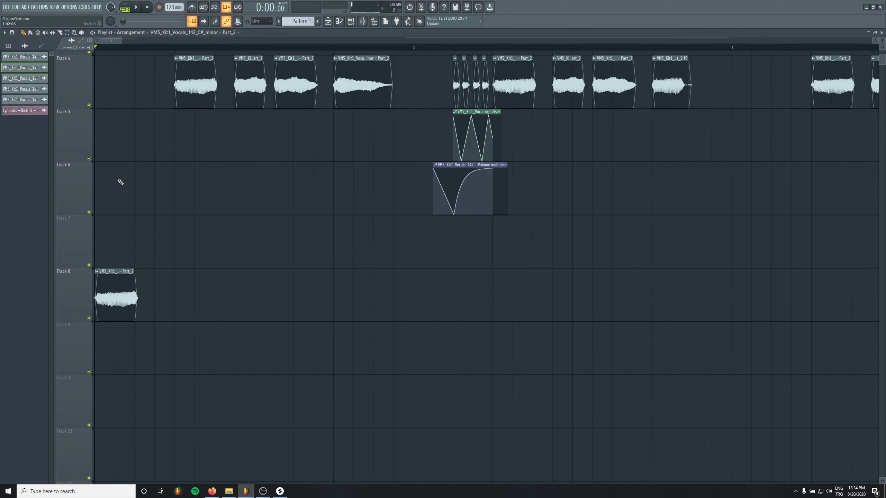
right_click(89, 318)
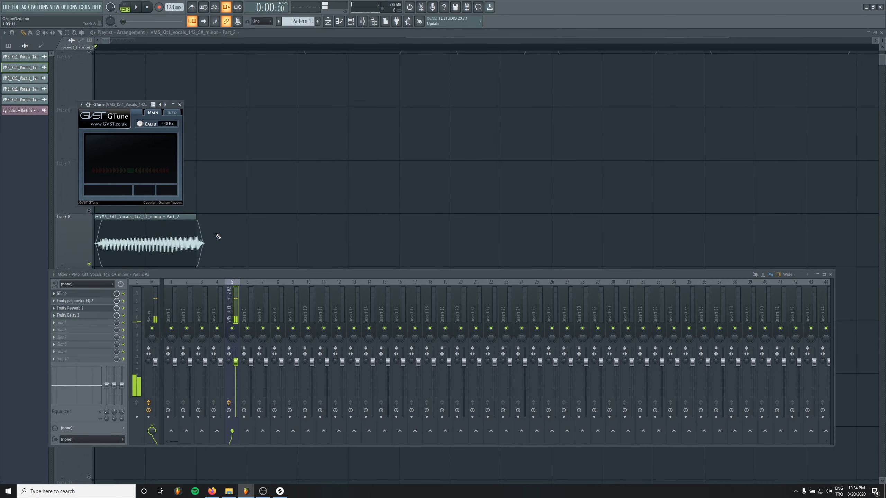
Shorten the Track 8 chop to a length of 0:01:12 and play it back.
key("F12")
left_click_drag(196, 234, 171, 235)
key("space")
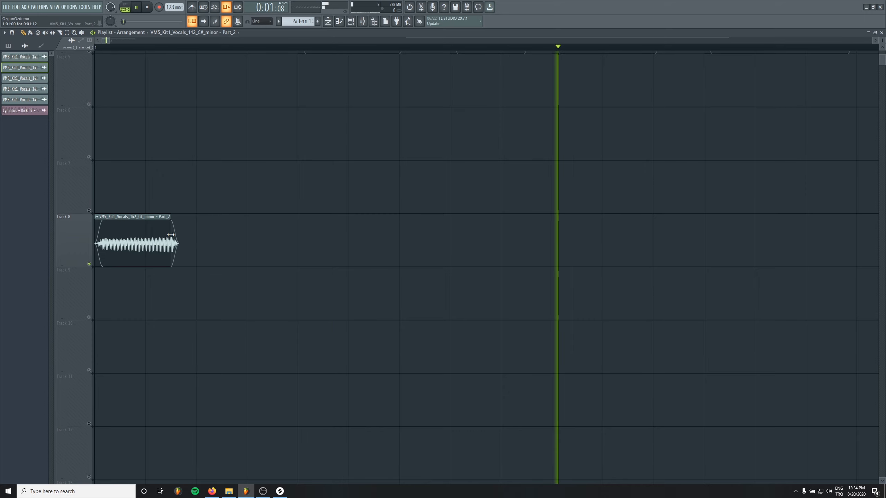
key("space")
Check the pitch of the Track 8 chop with GTune on mixer track 5 during playback.
key("F9")
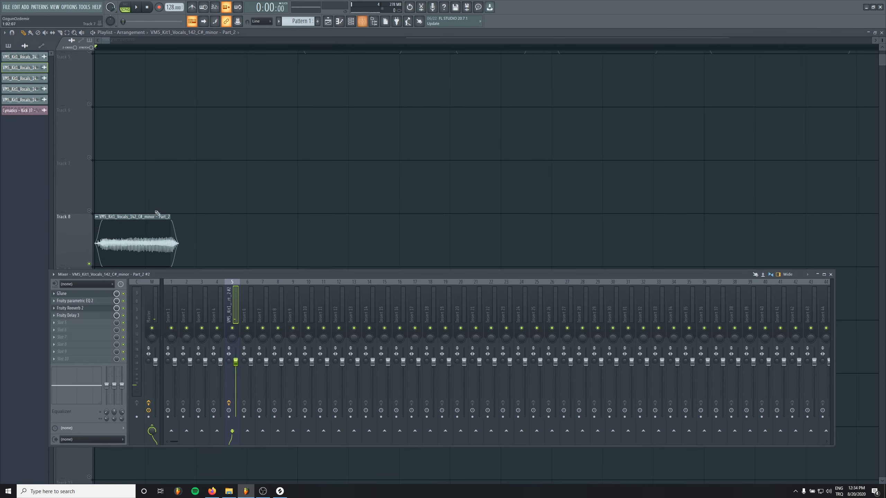
left_click(99, 295)
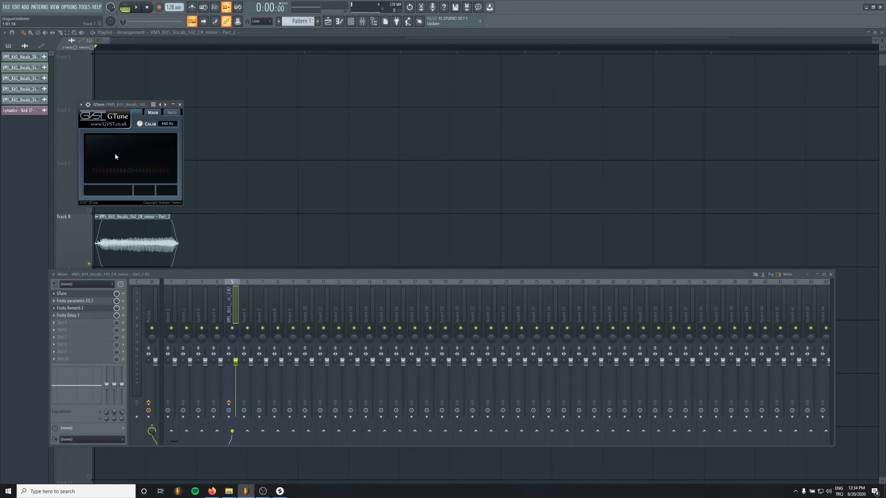
key("space")
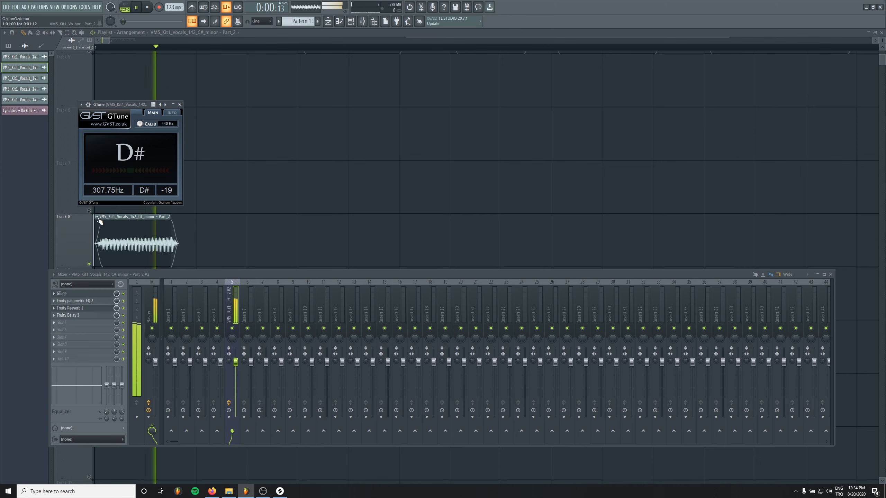
key("space")
key("space")
key("space")
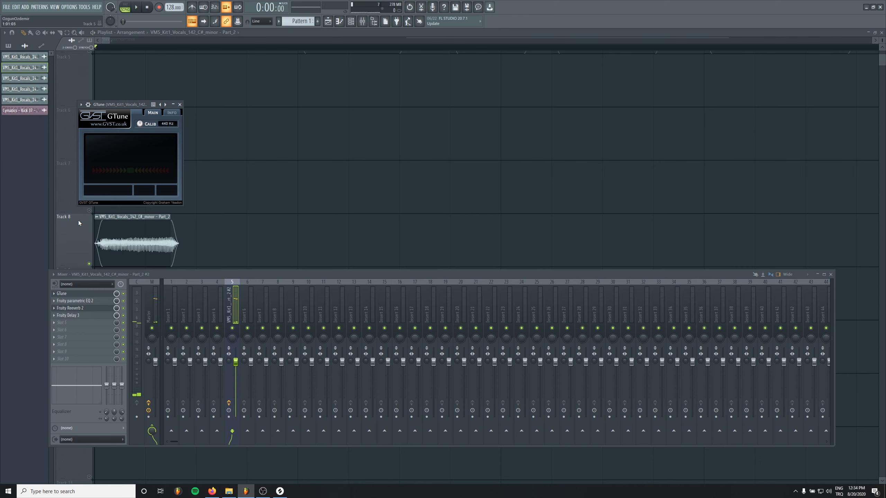
Save the Track 8 chop as the unique wave sample "VM5_Kit1_Vocals_142_C#_minor - Part_2 - Part_1" and check its channel settings.
left_click(97, 217)
left_click(161, 231)
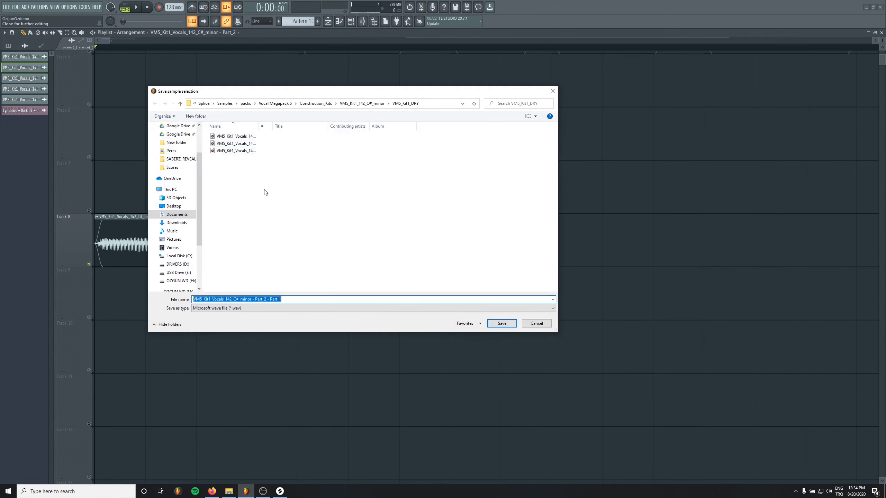
key("Return")
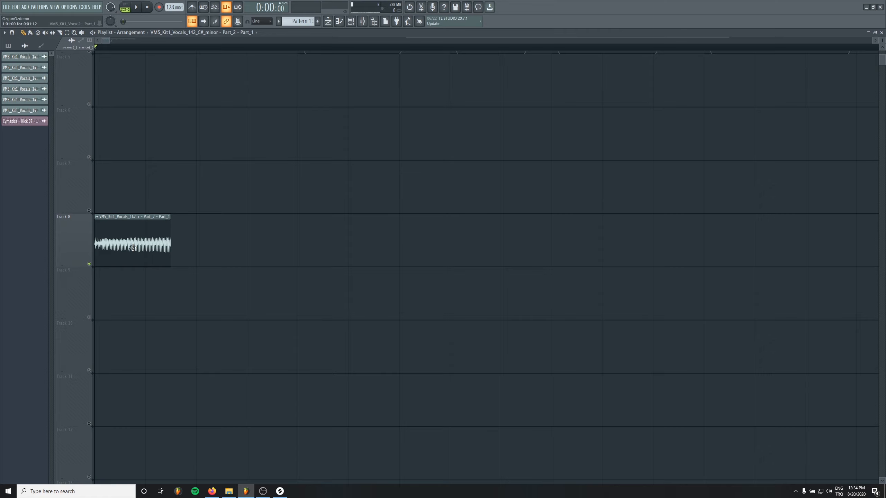
double_click(133, 248)
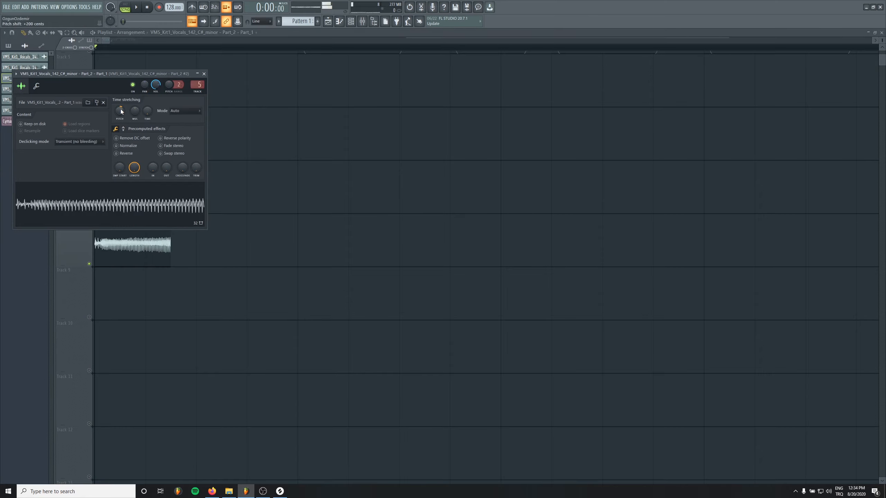
left_click(205, 75)
View the piano roll of the new chop's audio clip channel in Pattern 1.
left_click(351, 22)
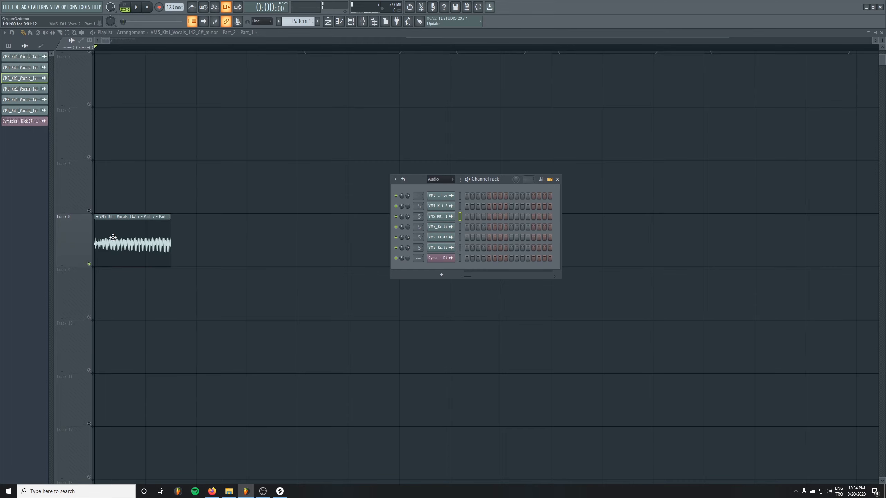
right_click(449, 220)
left_click(468, 217)
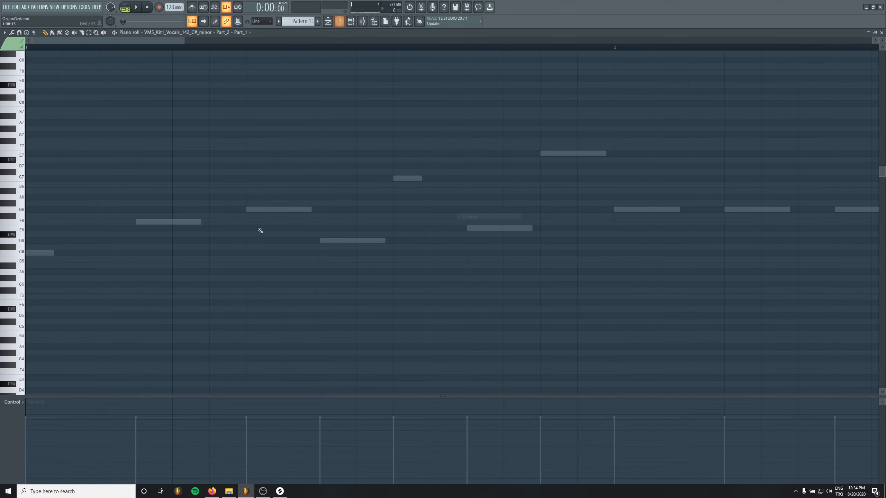
key("Escape")
Show all channels in the channel rack, switch to Pattern 2, and view the audio clip channel's empty piano roll.
left_click(441, 180)
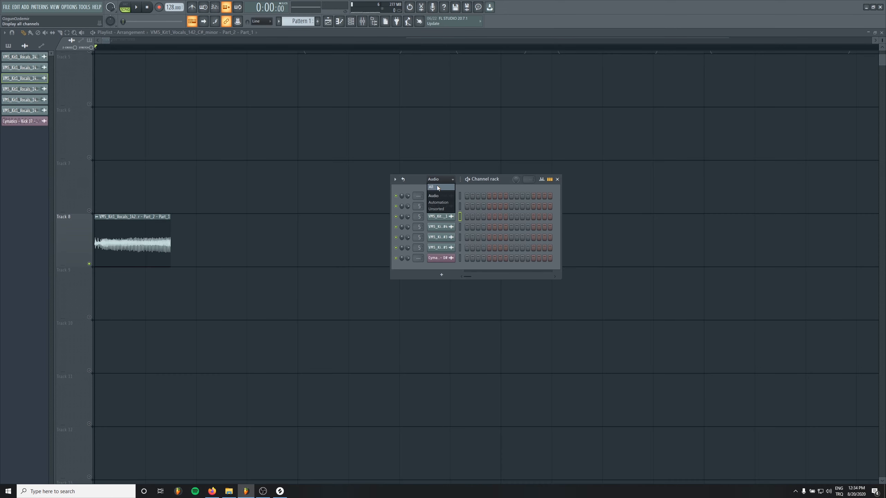
left_click(437, 187)
scroll(297, 20, "down", 1)
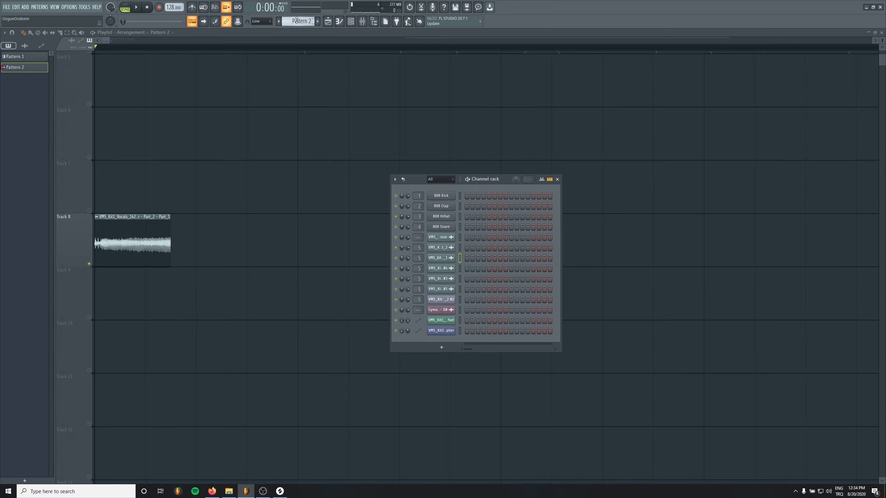
right_click(457, 261)
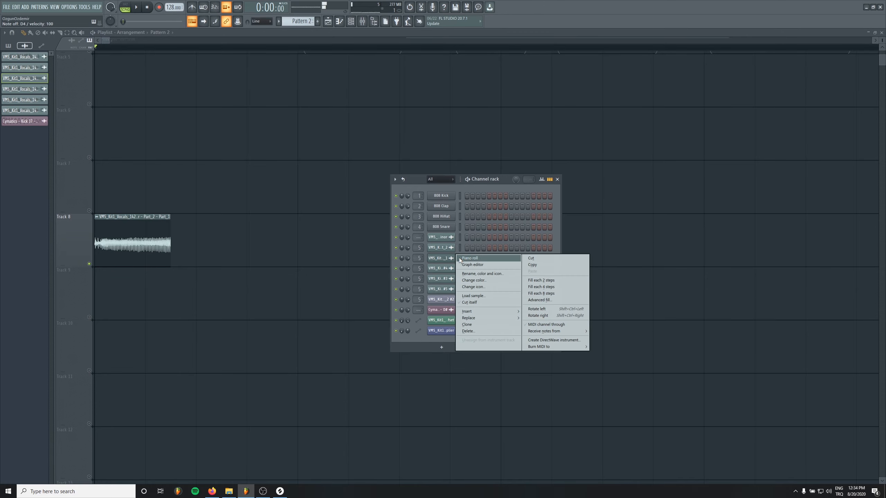
left_click(467, 258)
key("Escape")
Create a new sampler channel at the end of the channel rack from the Track 8 chop's sample.
left_click(133, 239)
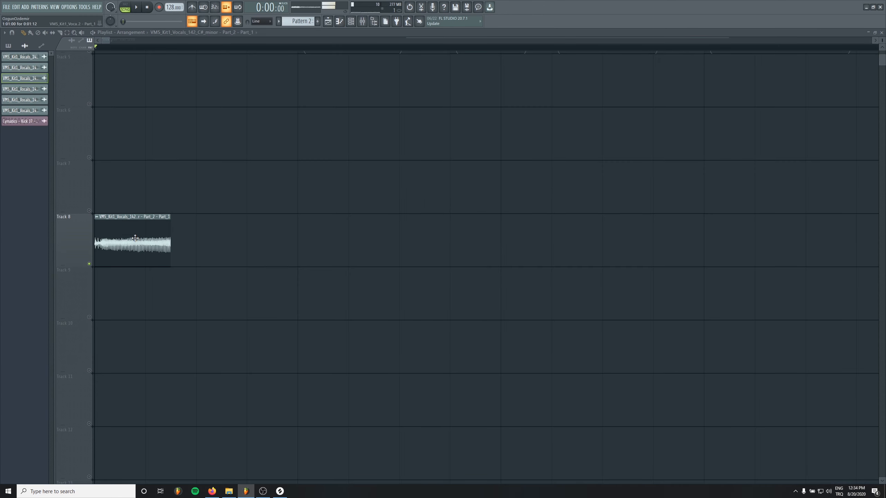
double_click(135, 239)
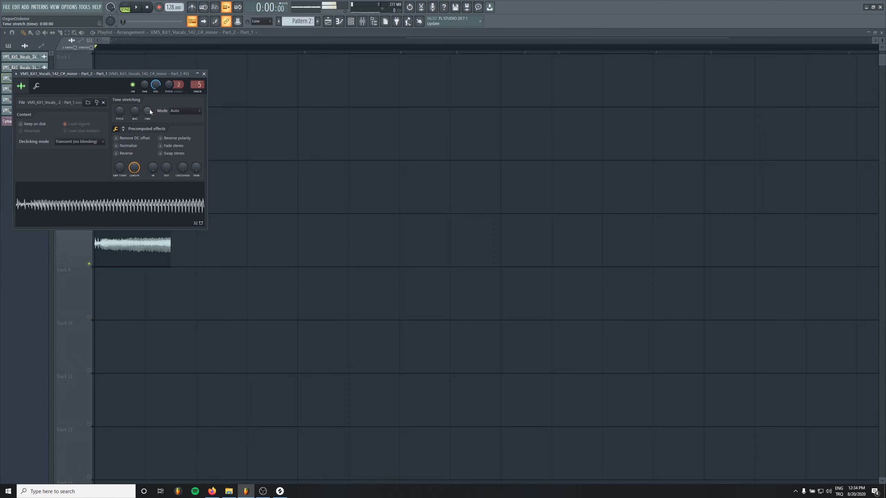
left_click_drag(96, 90, 198, 129)
left_click(351, 21)
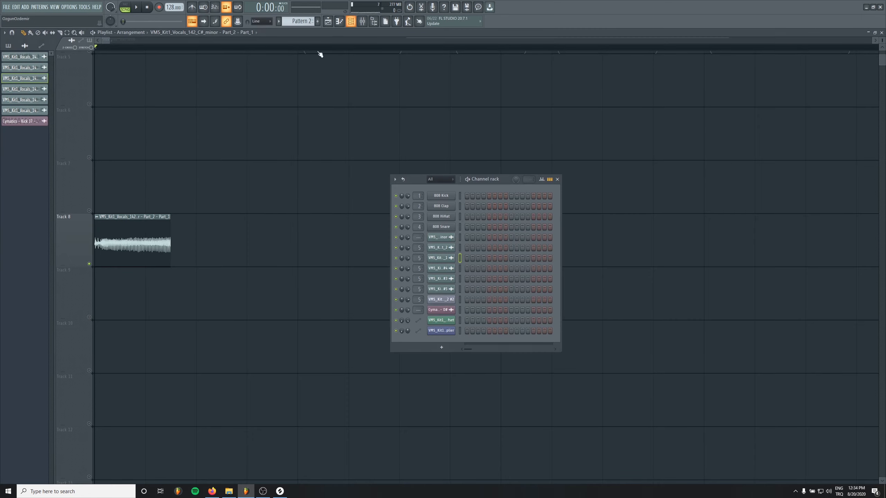
left_click(350, 21)
left_click(351, 23)
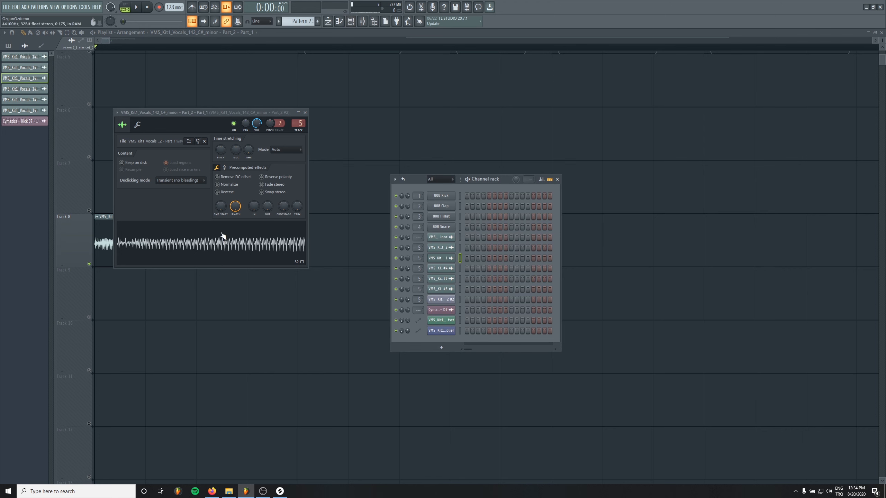
left_click_drag(200, 249, 440, 341)
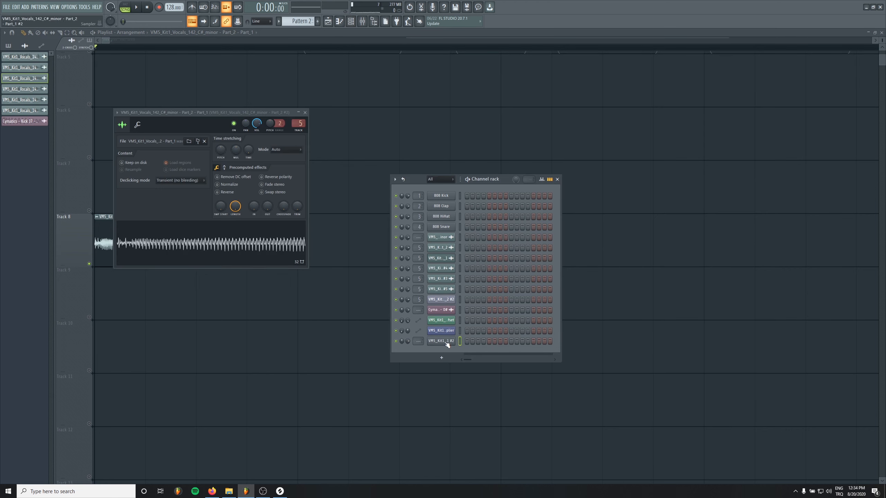
Arrange the sampler channel's settings below the audio clip's settings and examine the audio clip's miscellaneous functions.
left_click(446, 342)
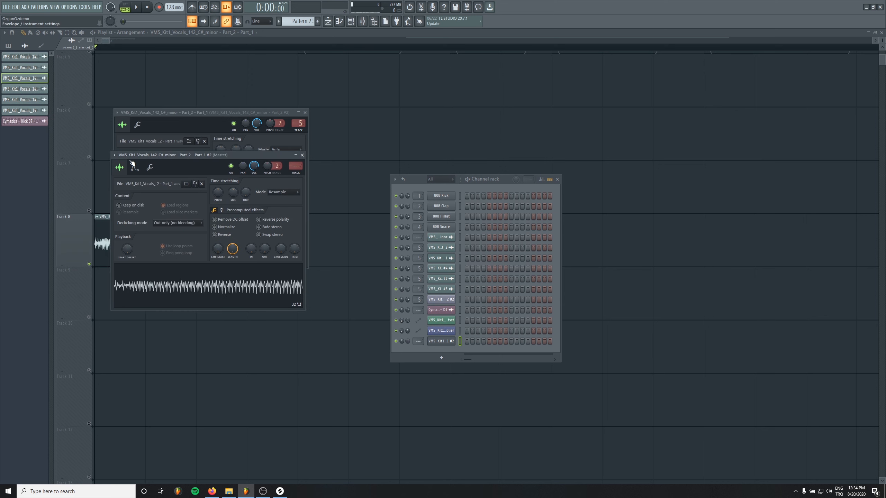
left_click_drag(150, 157, 150, 256)
left_click_drag(169, 112, 203, 67)
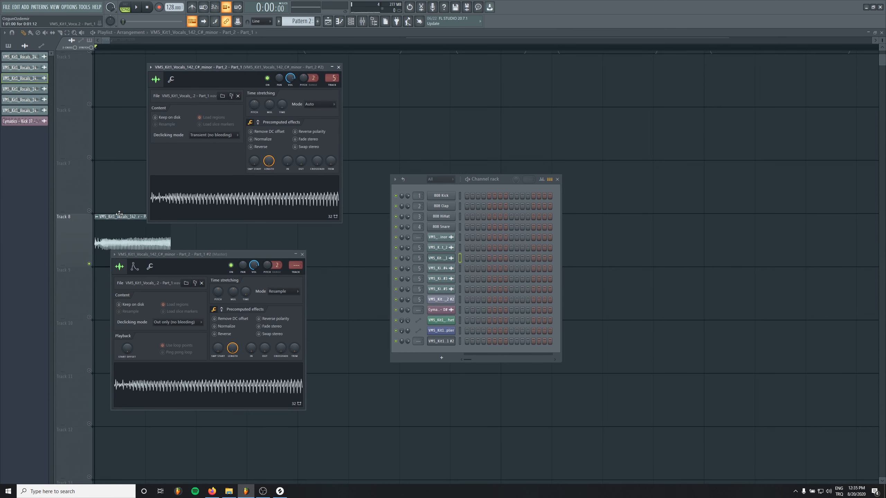
left_click(170, 80)
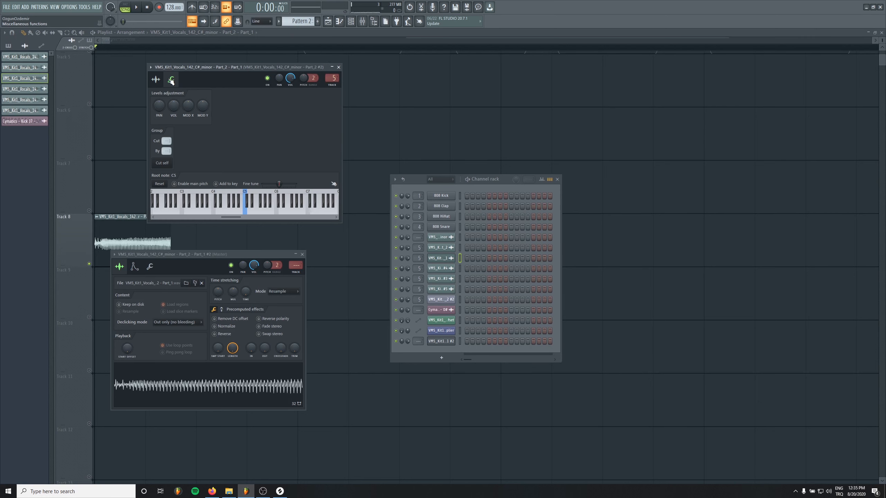
left_click(163, 80)
left_click(170, 81)
left_click(163, 80)
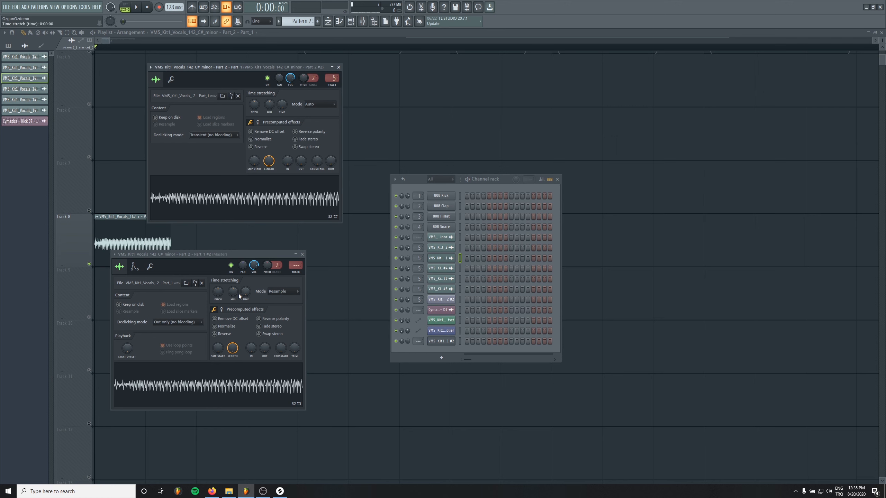
Examine the new sampler channel's envelope and miscellaneous settings, and close the audio clip's settings window.
left_click_drag(218, 258, 229, 244)
left_click(146, 255)
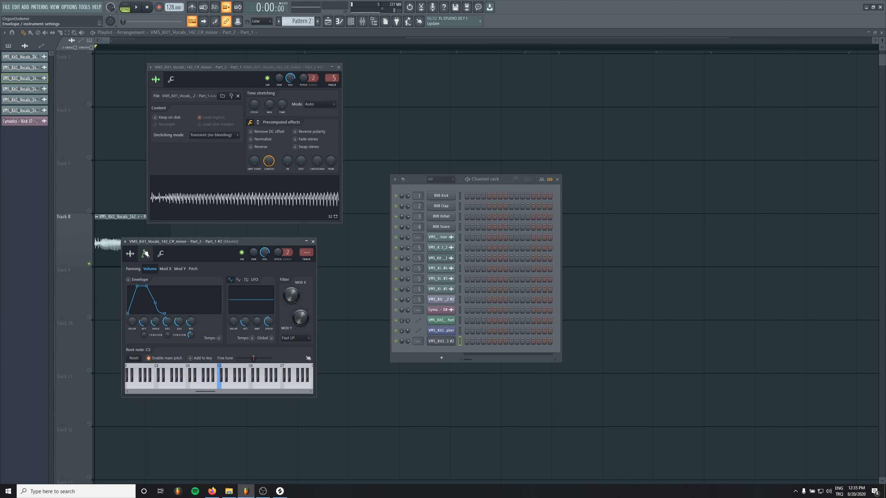
left_click(161, 254)
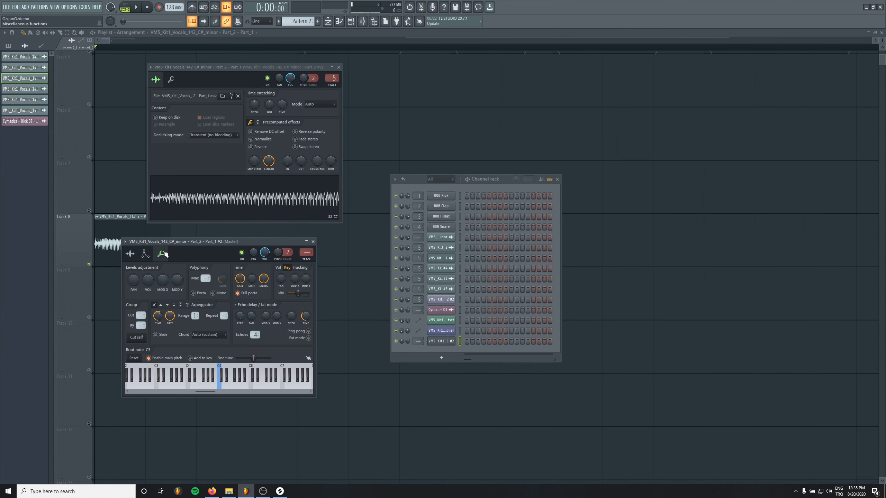
left_click(145, 254)
left_click(161, 254)
left_click(339, 67)
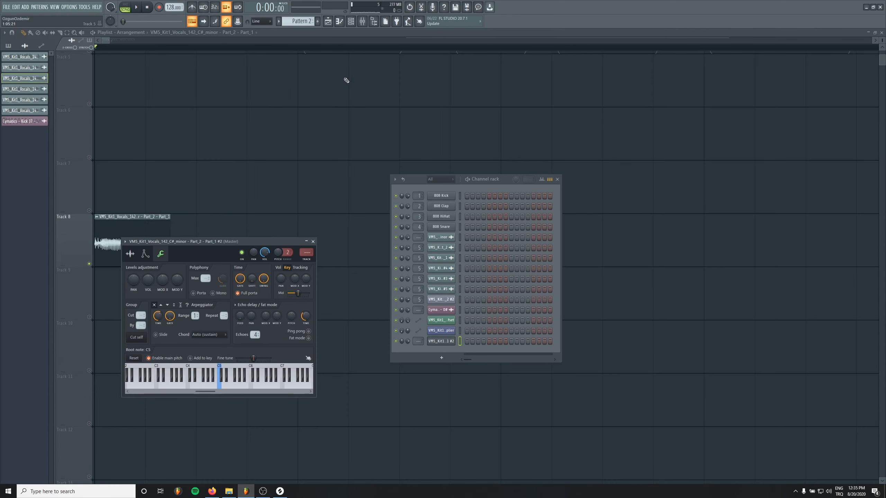
left_click_drag(174, 242, 197, 225)
View the new sampler channel's piano roll in Pattern 2.
right_click(454, 340)
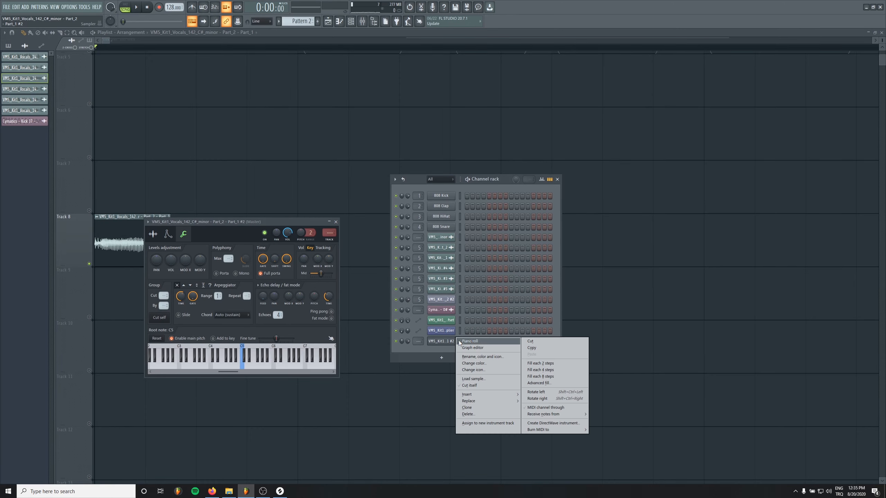
left_click(471, 342)
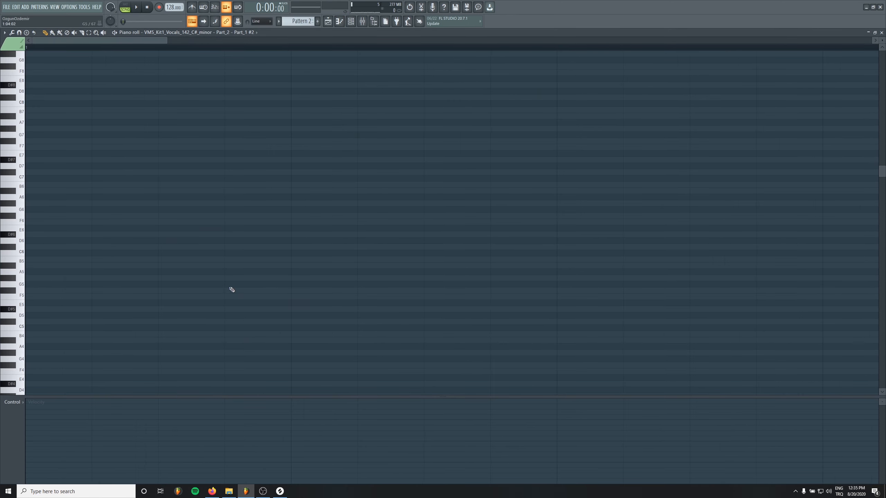
key("Escape")
Lower the pitch shift of the Track 8 audio clip and audition its sample with GTune open.
double_click(131, 241)
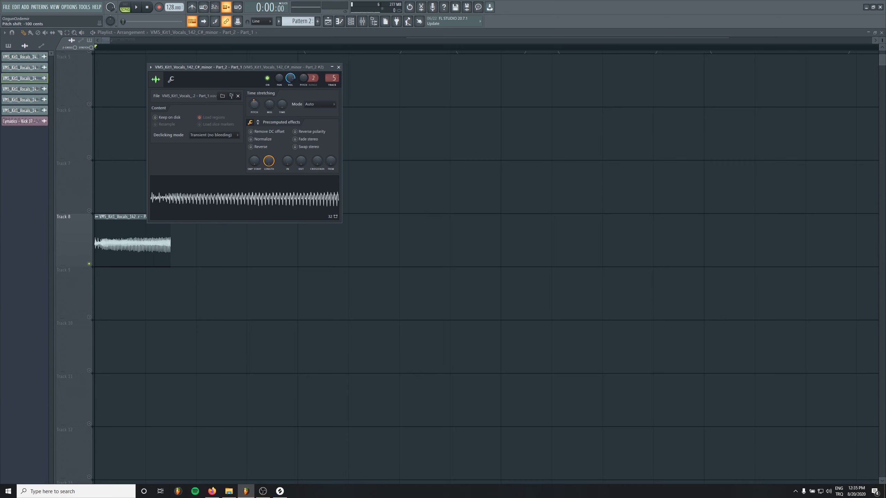
left_click_drag(257, 107, 257, 115)
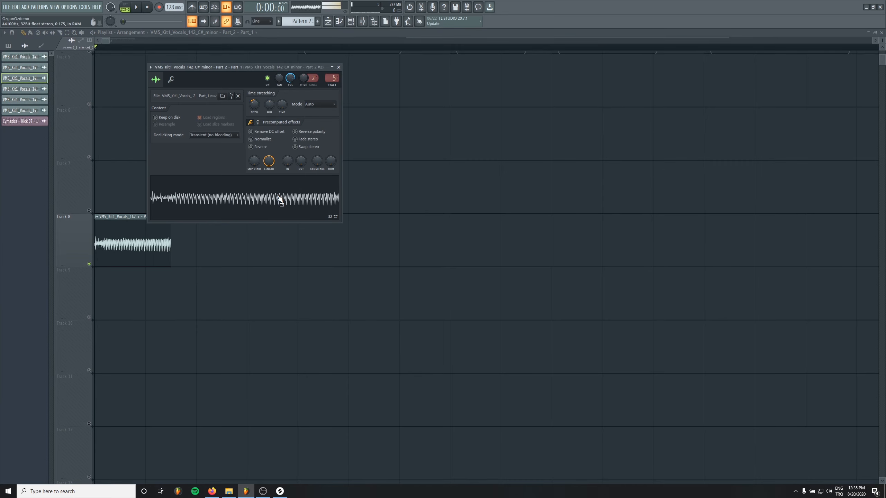
key("F9")
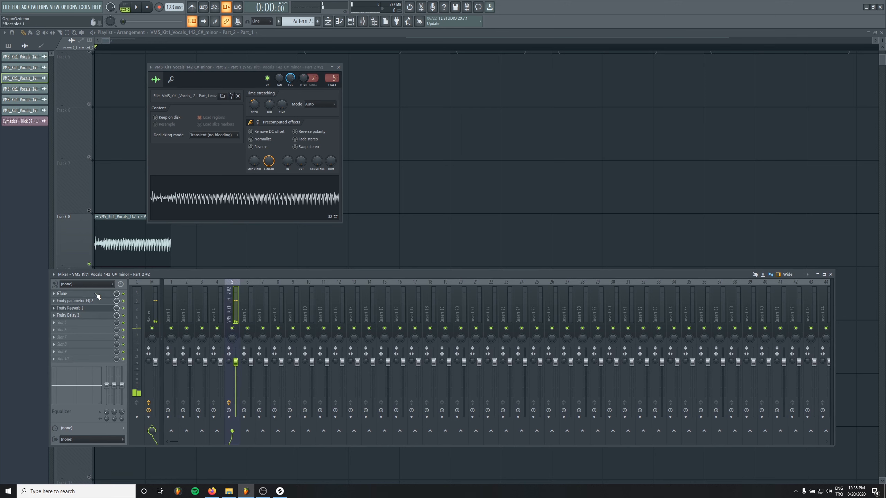
left_click(98, 296)
left_click(243, 196)
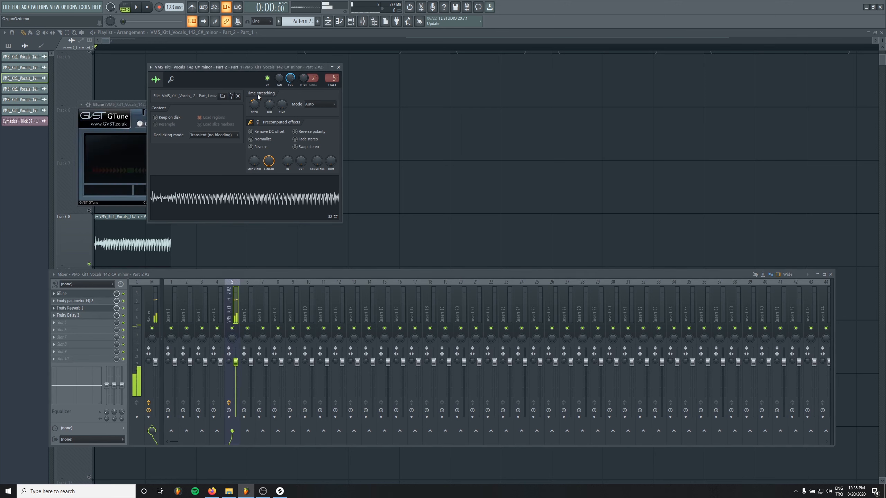
Close the audio clip's settings, route the new sampler channel to mixer track 5 and open its piano roll.
left_click(338, 68)
left_click(350, 21)
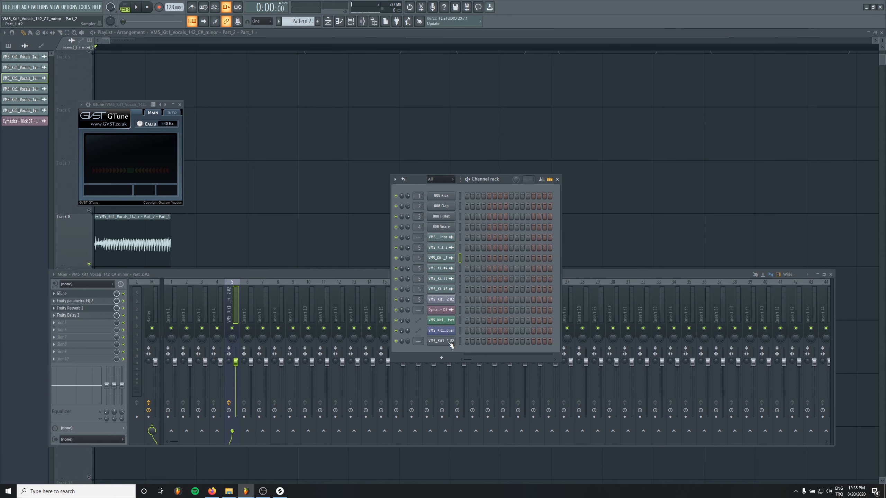
scroll(417, 341, "up", 5)
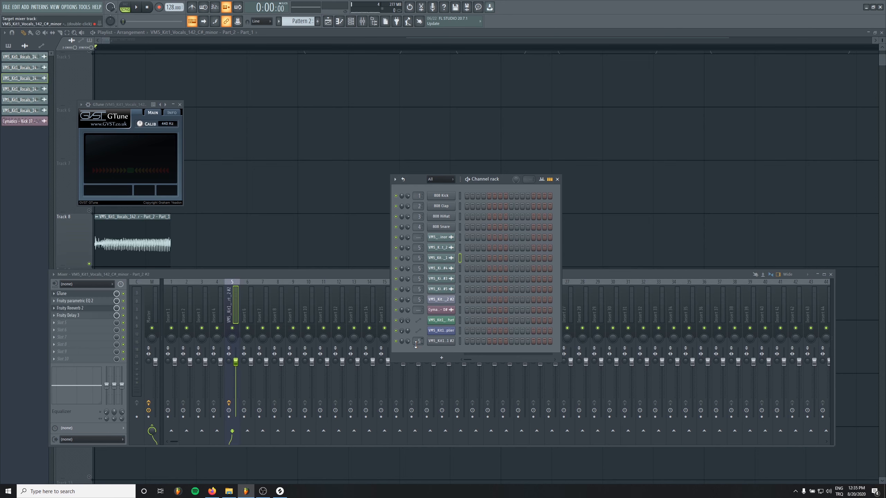
left_click(442, 342)
Start a vocal melody in bar 1 with short notes D#5, D#6, F#6, F6 and F#6, and play it back.
left_click(29, 311)
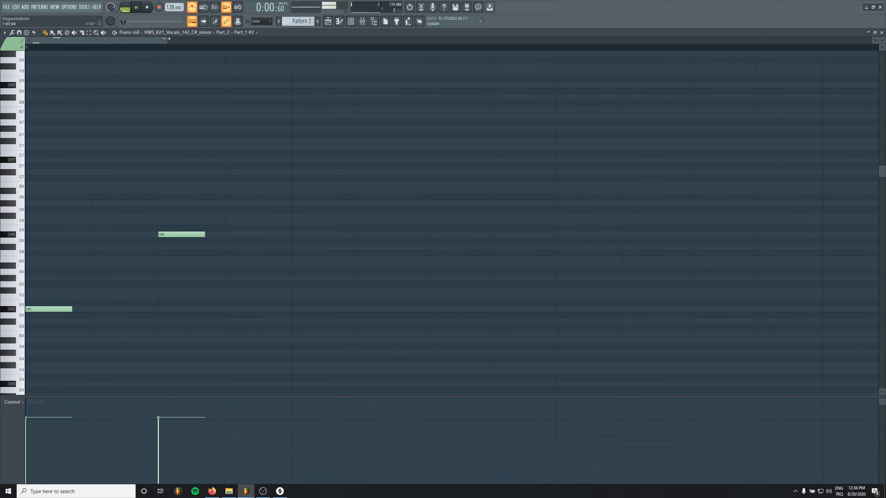
key("space")
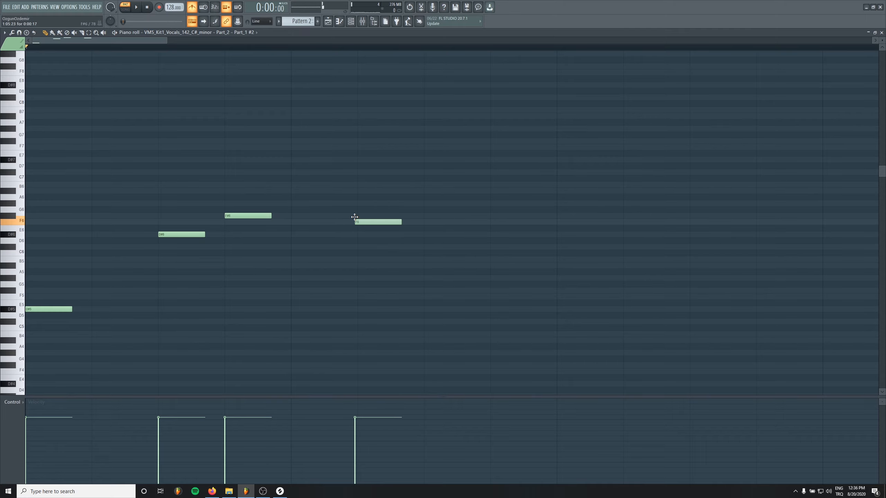
right_click(357, 221)
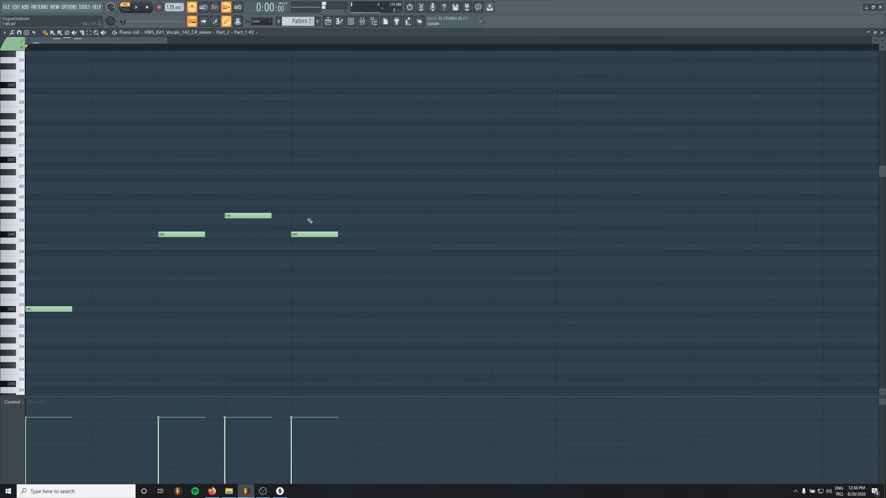
left_click(357, 216)
key("space")
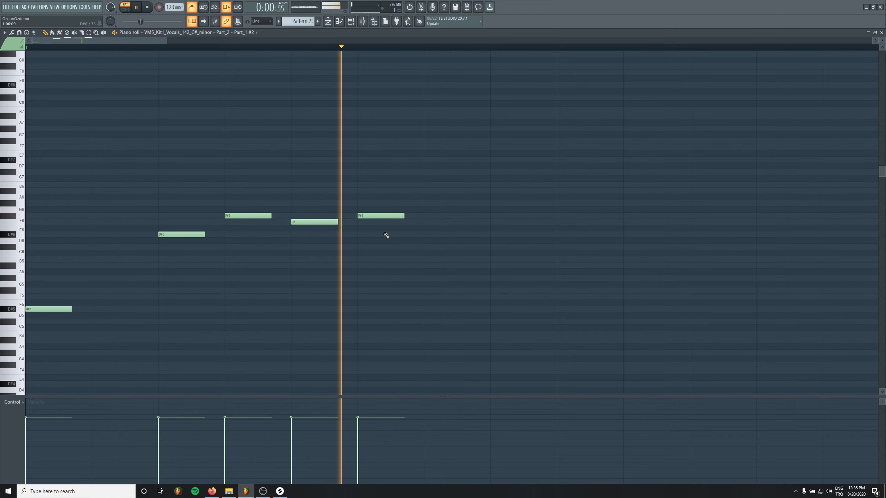
Rework the end of the phrase so D#6, F6 and F#6 follow the first F#6 note, auditioning it.
scroll(204, 226, "down", 2)
left_click_drag(191, 222, 221, 222)
key("space")
key("space")
left_click(246, 216)
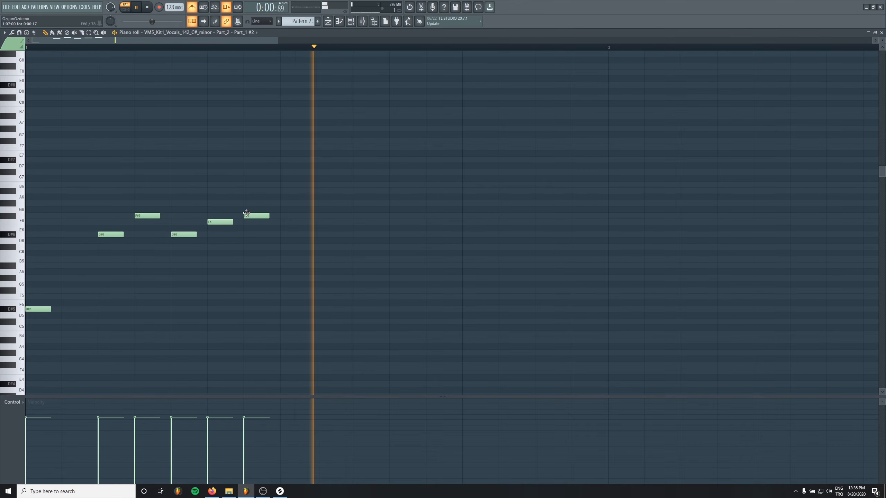
left_click(281, 203)
right_click(279, 204)
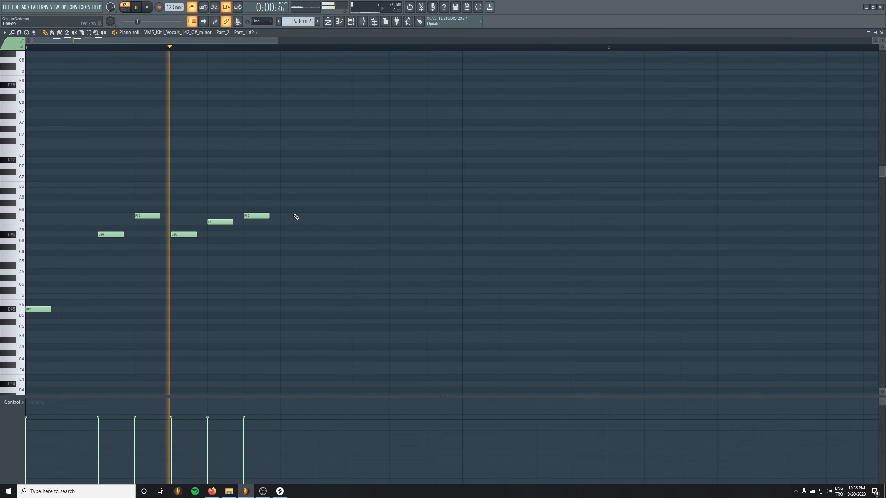
Duplicate the whole six-note phrase into the second half of bar 1.
key("space")
key("ctrl+a")
key("space")
left_click_drag(43, 309, 335, 308, "shift")
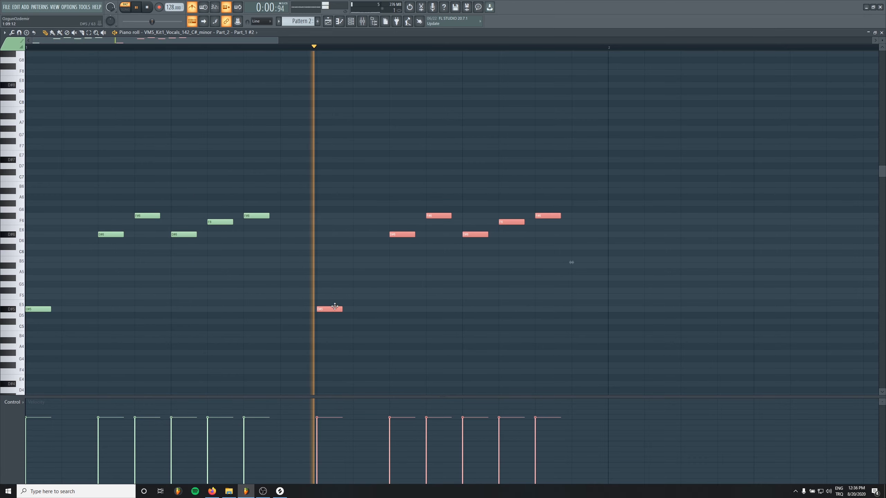
Raise the fourth and fifth notes of the duplicated phrase to A#6 and G#6.
left_click_drag(220, 305, 26, 310)
key("space")
left_click(275, 296)
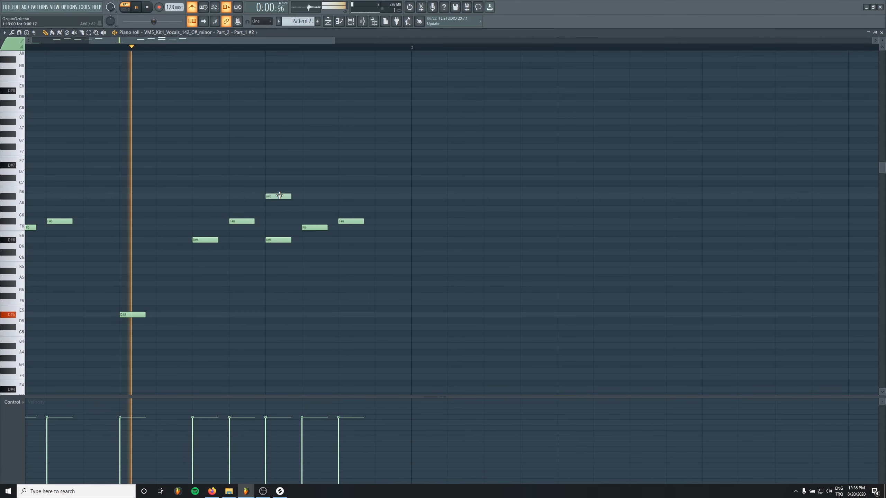
left_click_drag(283, 239, 283, 196)
key("space")
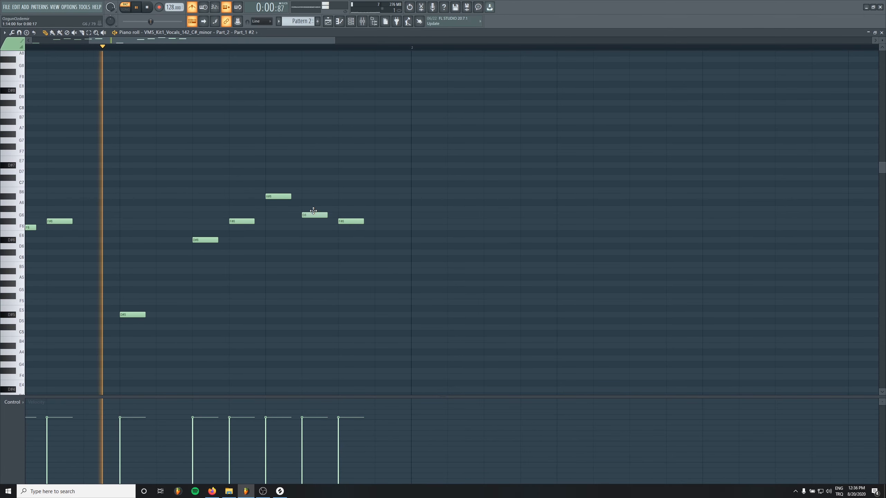
scroll(297, 210, "down", 3, "ctrl")
Duplicate all notes of bar 1 into bar 2 and play the result.
key("ctrl+a")
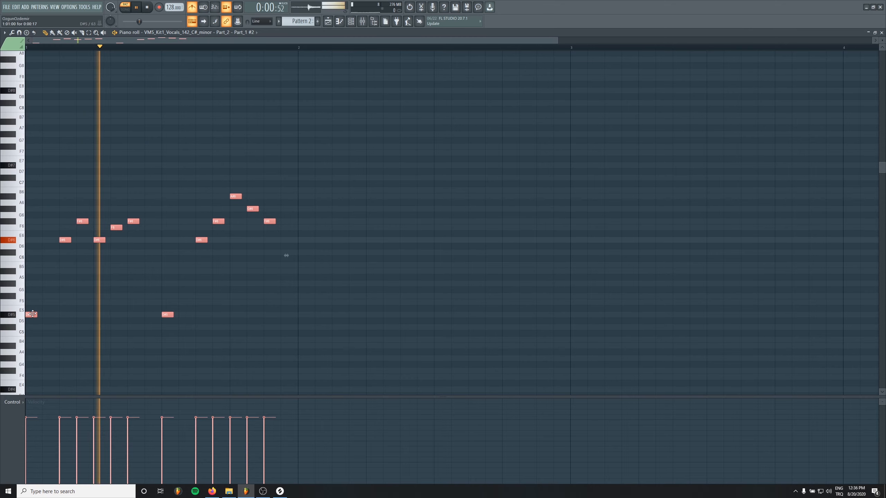
key("ctrl+b")
key("ctrl+d")
left_click_drag(484, 316, 397, 313)
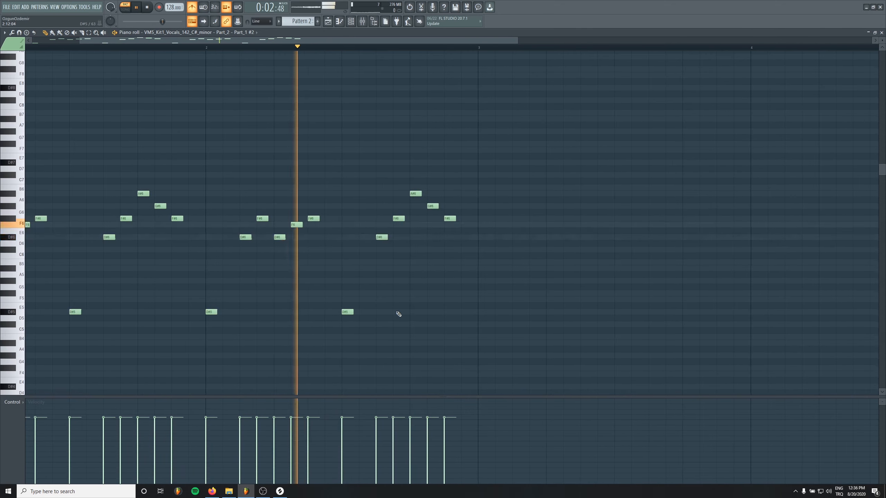
Change the second and third notes of bar 2's last phrase to C#7 and B6, auditioning from that phrase's start.
key("space")
scroll(408, 289, "up", 3, "ctrl")
left_click(273, 47)
key("space")
key("space")
left_click_drag(350, 234, 340, 184)
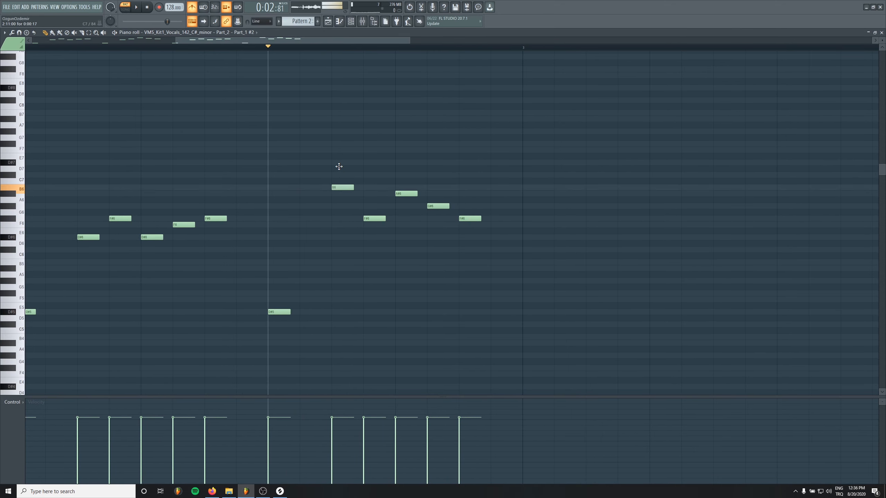
key("space")
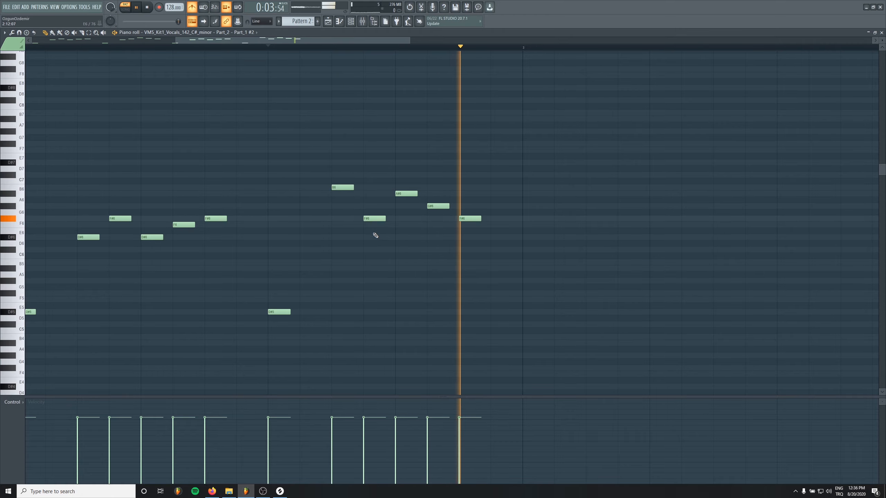
key("space")
right_click(380, 216)
key("space")
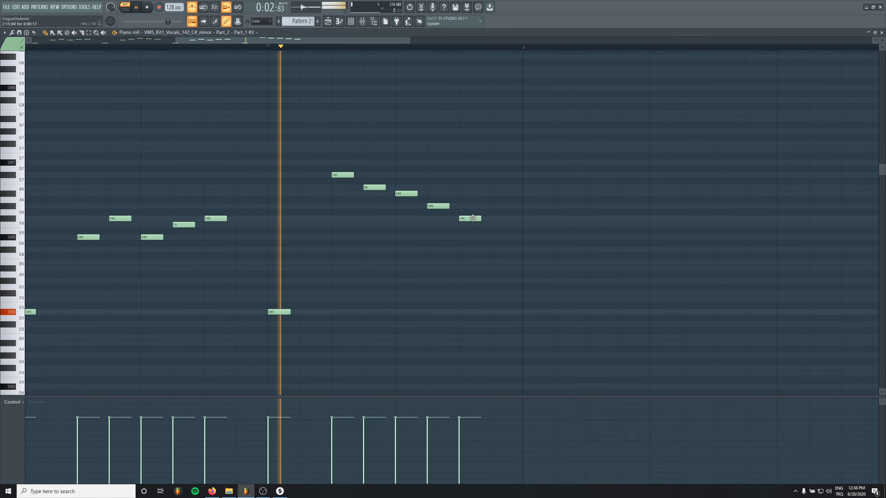
Lower the final three notes of bar 2's last phrase to C#6, F#6 and D#6.
mouse_move(473, 220)
left_mouse_down()
mouse_move(473, 243)
mouse_move(473, 231)
left_mouse_up()
key("space")
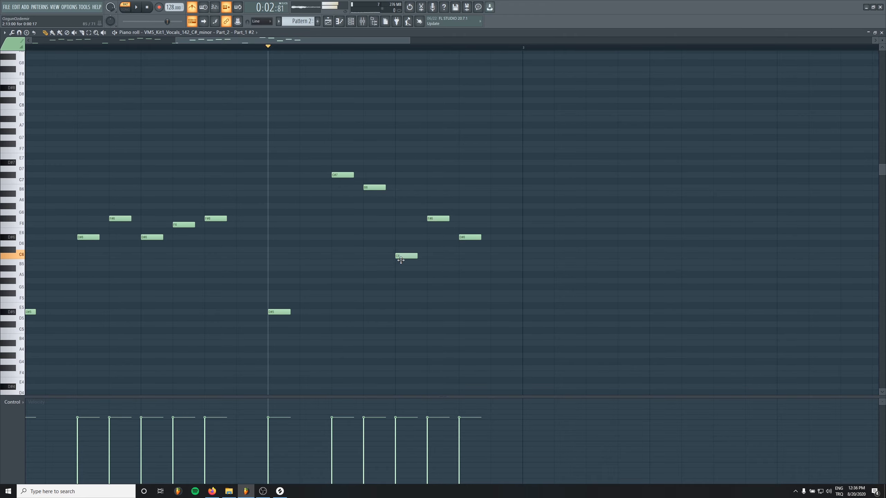
left_click_drag(401, 260, 400, 254)
key("space")
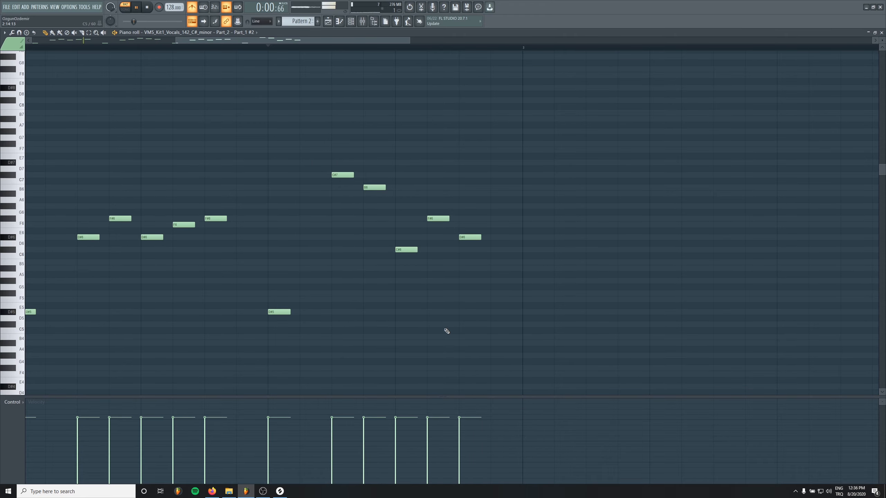
Play back the complete two-bar melody and delete all its notes.
scroll(426, 332, "down", 3)
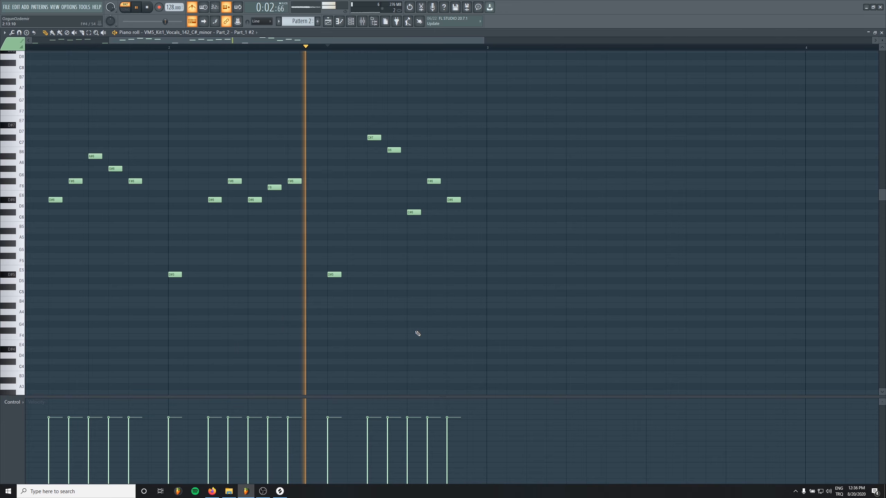
scroll(418, 333, "down", 3)
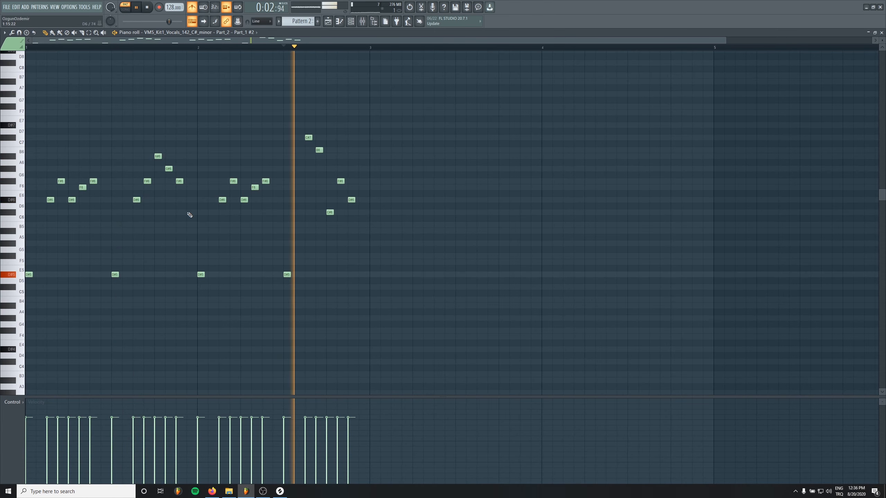
key("space")
scroll(349, 291, "up", 4)
key("ctrl+a")
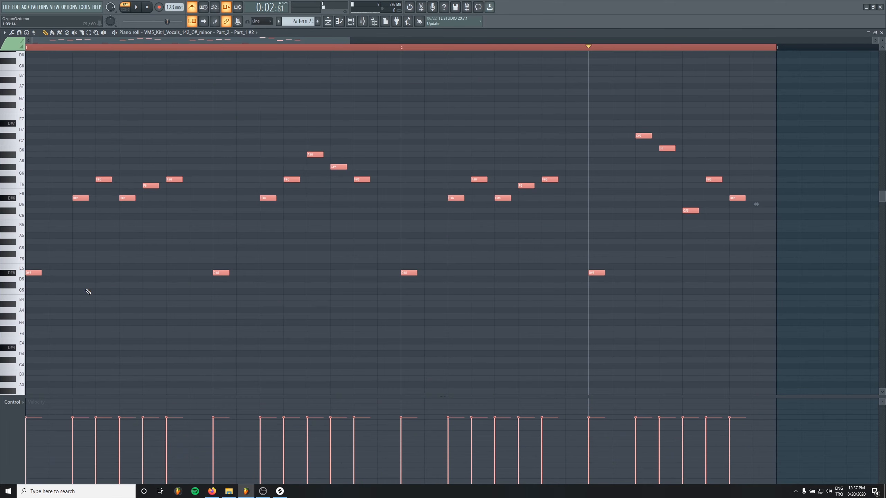
key("Delete")
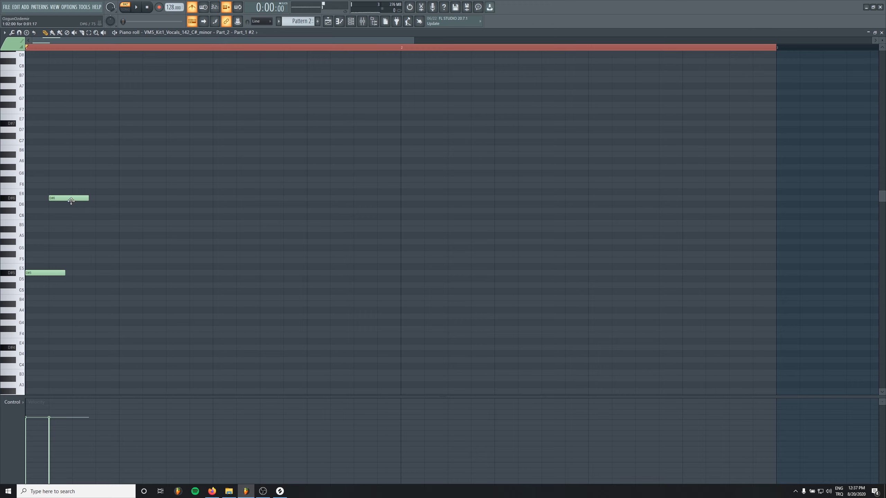
Make the D#6 note that overlaps a long opening D#5 a slide note and audition the pair.
double_click(71, 199)
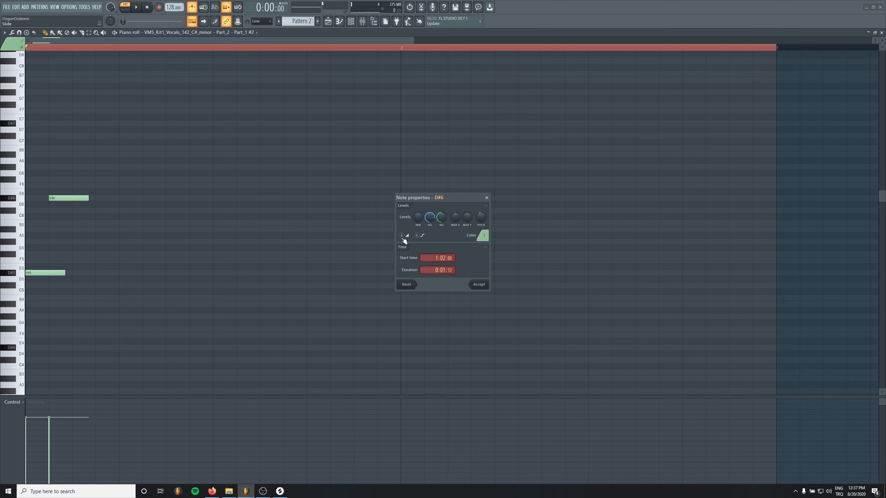
left_click(479, 285)
key("space")
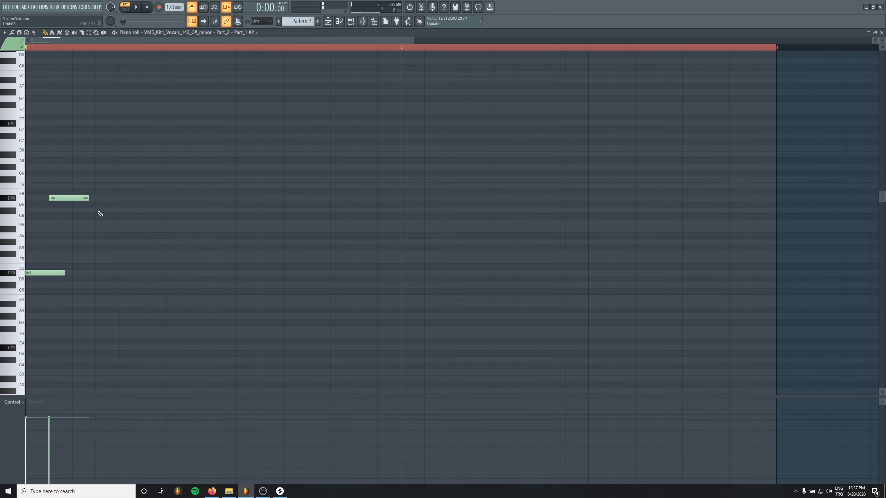
key("space")
key("space")
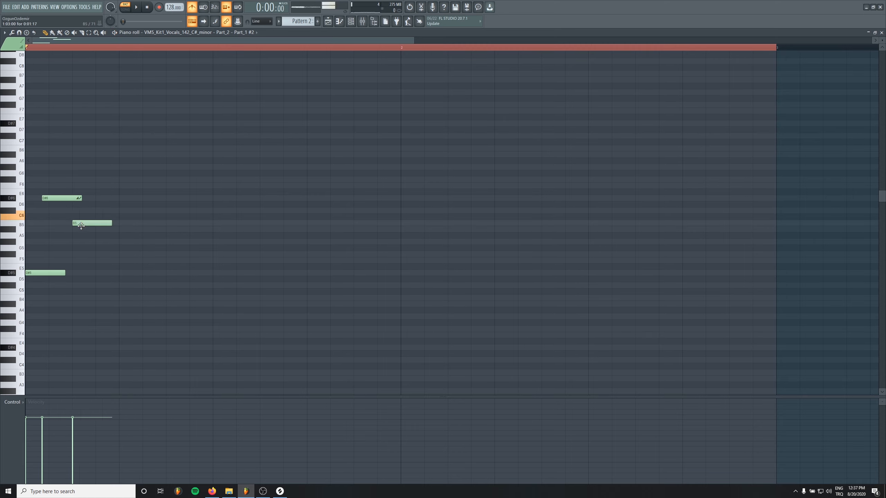
Continue the line after the slide note with short descending notes B5, A#5 and G#5.
left_click(97, 229)
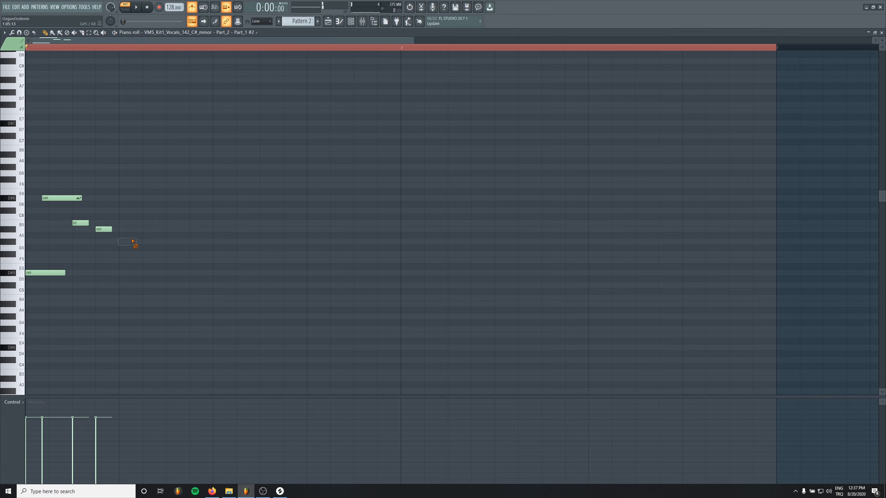
left_click(171, 243)
key("space")
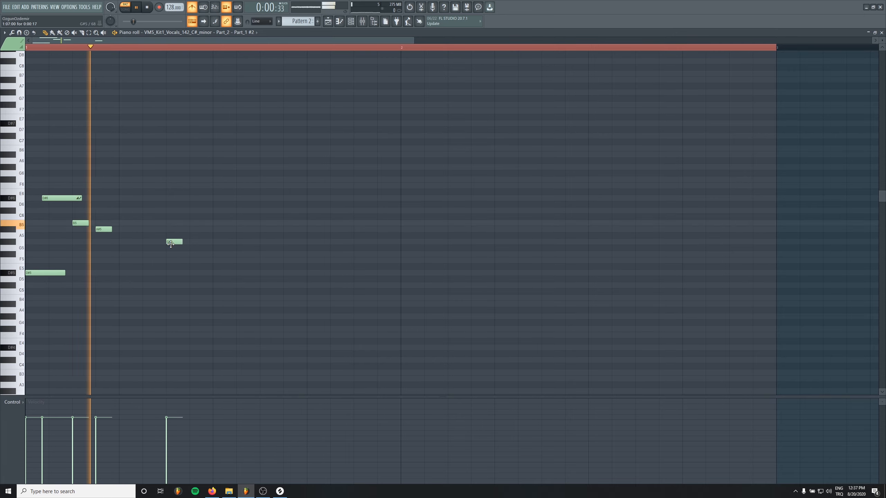
Add two short F#5 notes and a closing D#5 near the end of bar 1, and play the melody.
left_click(239, 254)
left_click(285, 254)
left_click(356, 260)
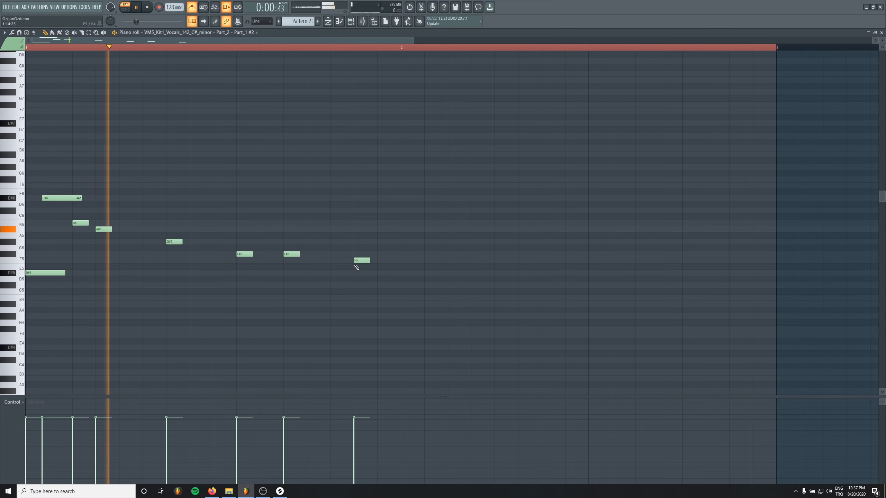
left_click_drag(354, 266, 360, 275)
left_click(426, 297)
right_click(427, 298)
key("space")
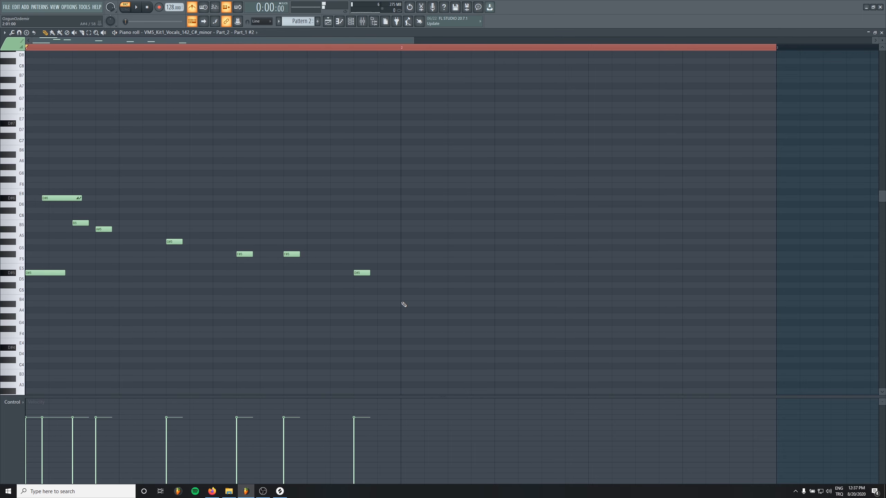
key("space")
key("ctrl+a")
key("space")
Set the sampler channel's portamento time to 0:06 in its miscellaneous functions and listen to the slide.
left_click(351, 23)
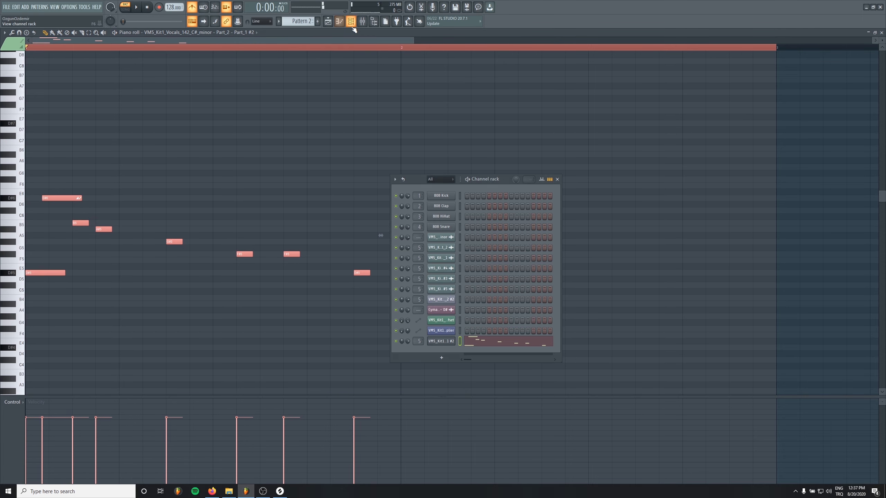
left_click(444, 342)
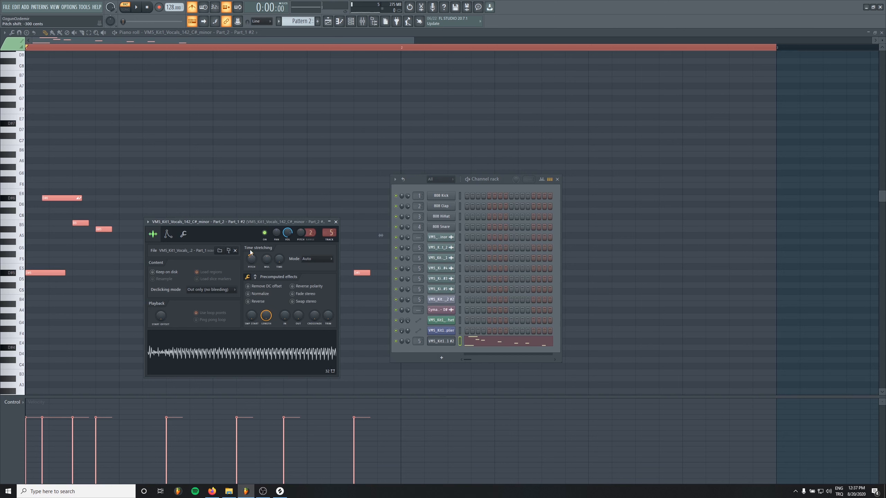
left_click(189, 236)
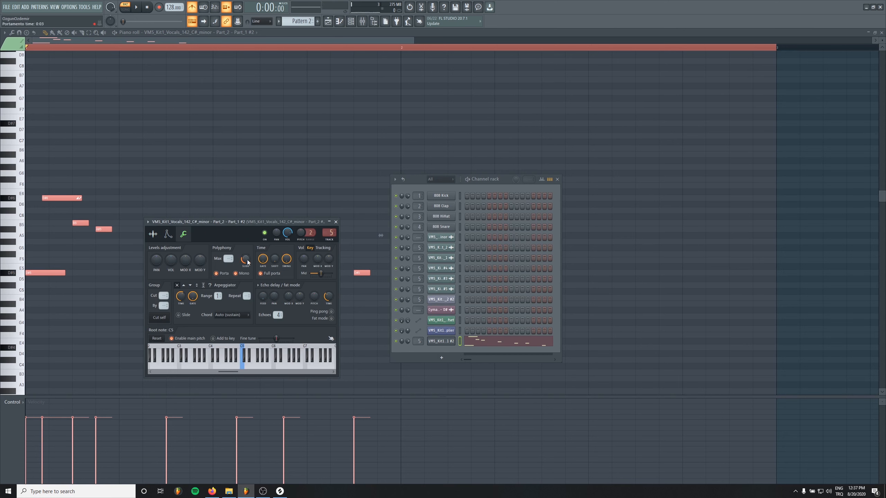
key("space")
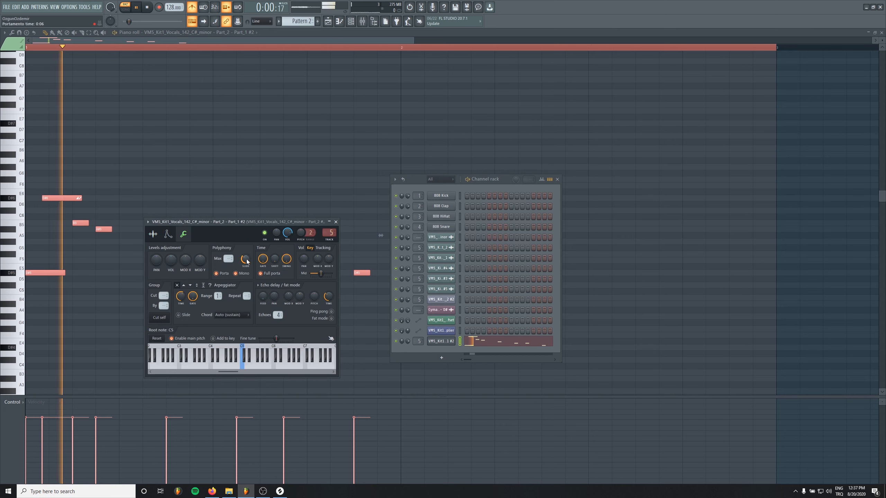
key("space")
left_click(213, 192)
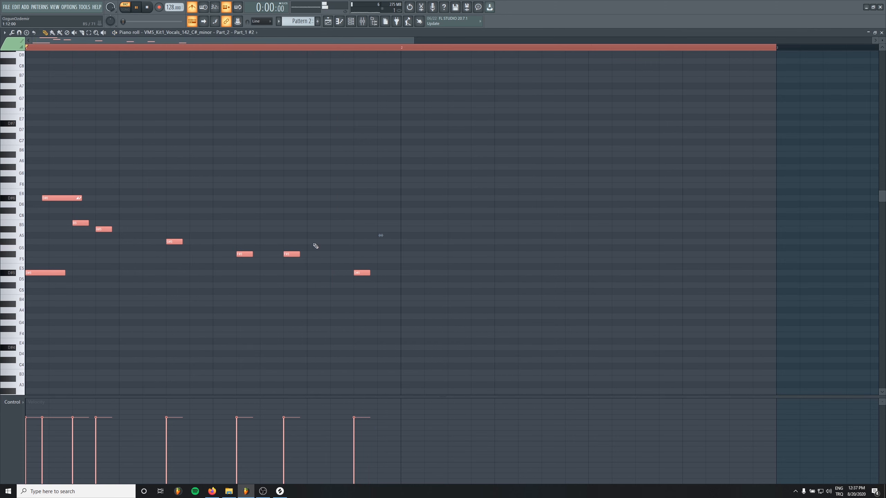
Clear the note selection and add a third short F#5 just before the closing D#5.
key("space")
left_click(362, 303, "ctrl")
left_click(332, 255)
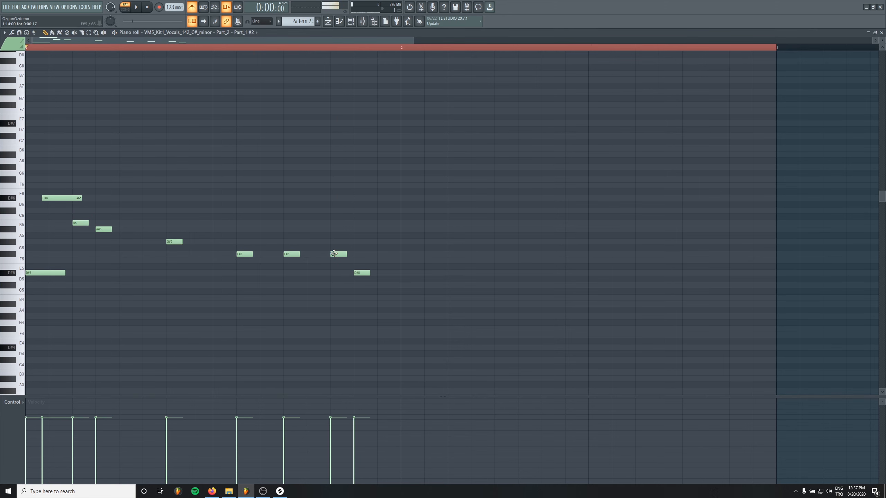
Try lowering the third F#5 to a longer F5 overlapping the closing D#5, with the D#5 as a slide note, and play it.
left_click_drag(343, 254, 370, 261)
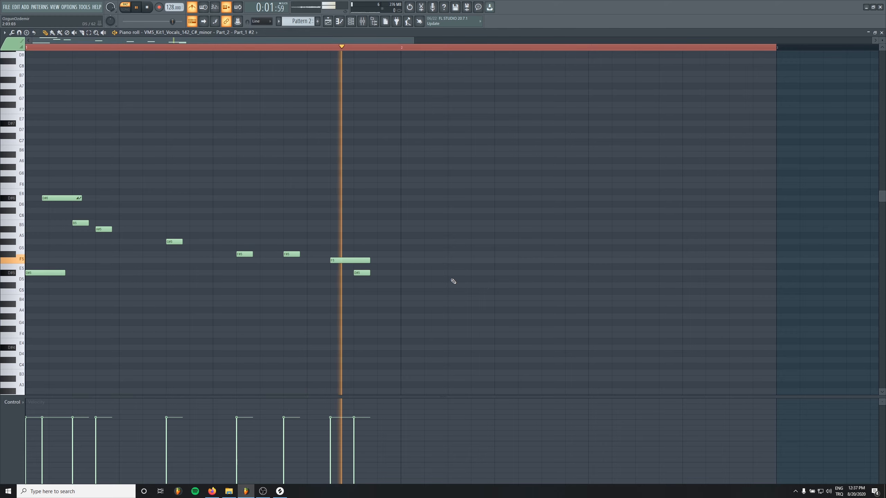
key("space")
double_click(362, 273)
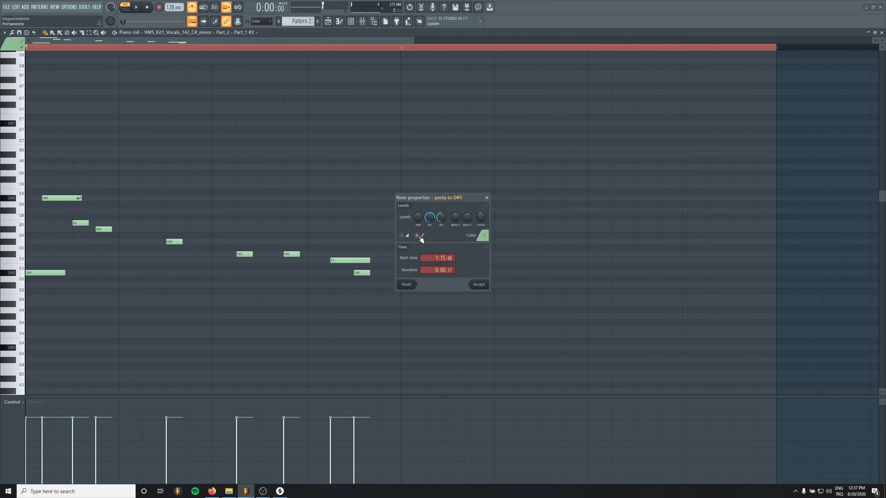
left_click(479, 285)
key("space")
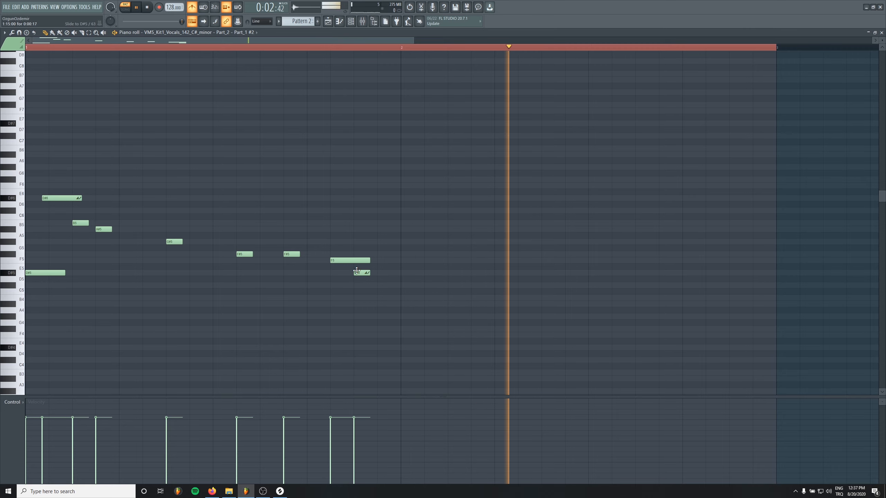
key("space")
left_click(355, 297)
key("space")
left_click_drag(360, 300, 390, 305)
key("space")
key("space")
right_click(376, 304)
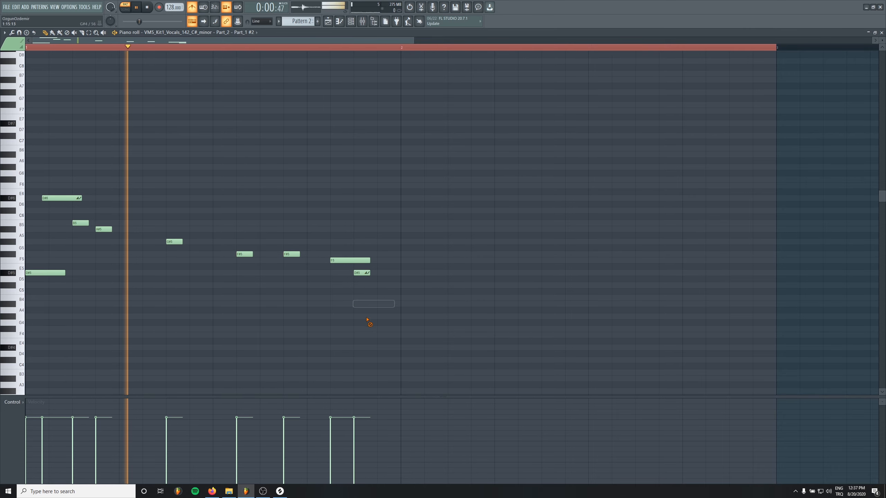
Try the reverse, with the F5 as the slide note over a regular short D#5, and play it.
left_click_drag(357, 274, 335, 263)
key("space")
key("space")
key("space")
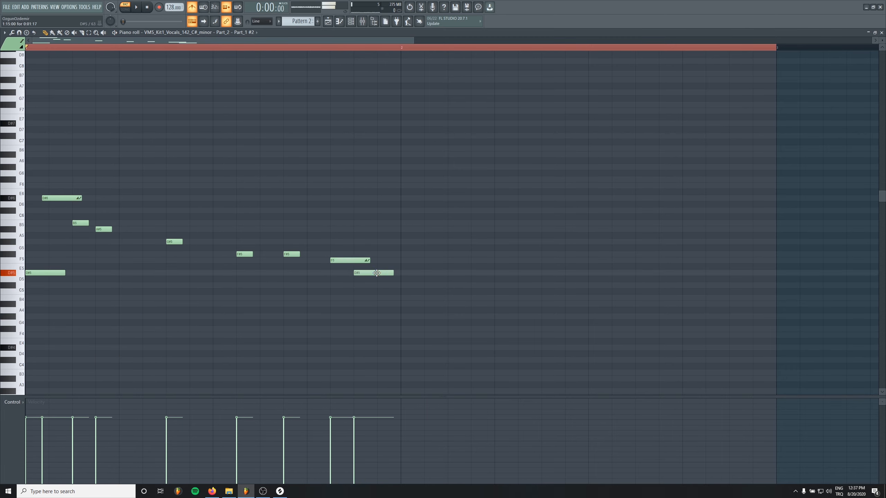
left_click_drag(393, 275, 369, 275)
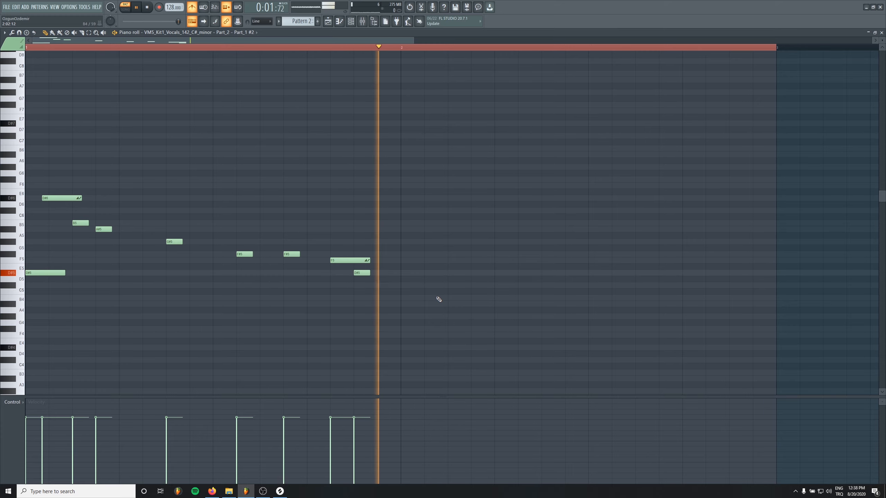
key("space")
key("space")
Replace the F5 slide note with a short F#5 and shorten the closing D#5 of bar 1.
left_click(310, 254)
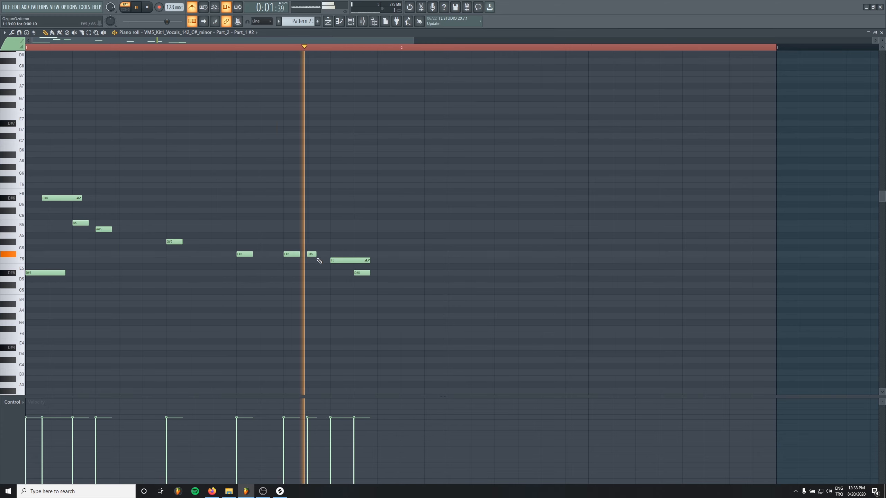
left_click_drag(312, 254, 347, 254)
right_click(353, 259)
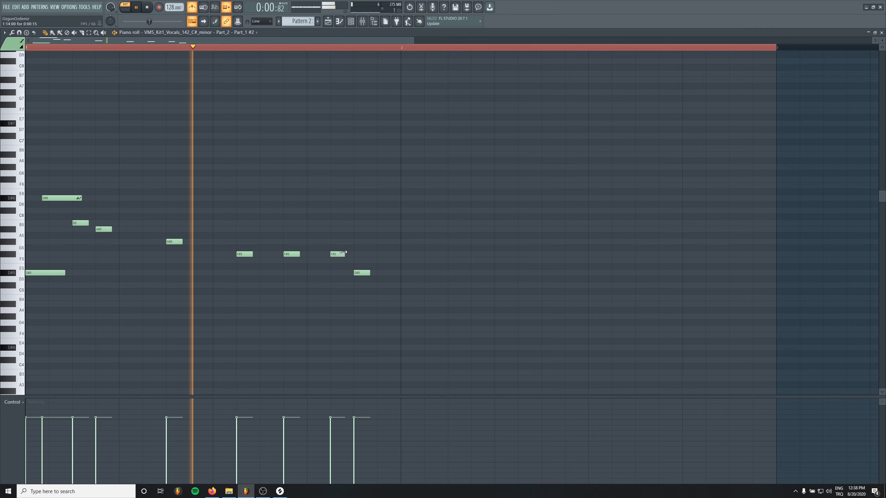
left_click(454, 297)
right_click(455, 297)
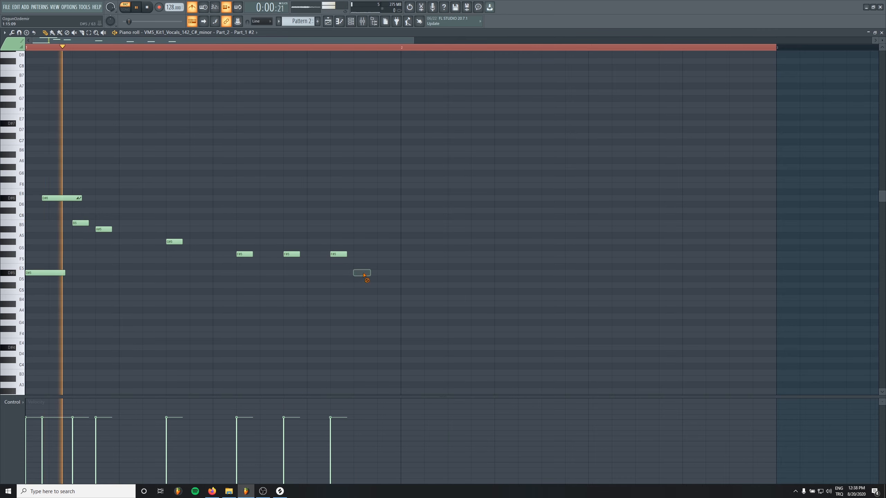
left_click_drag(368, 273, 365, 273)
key("space")
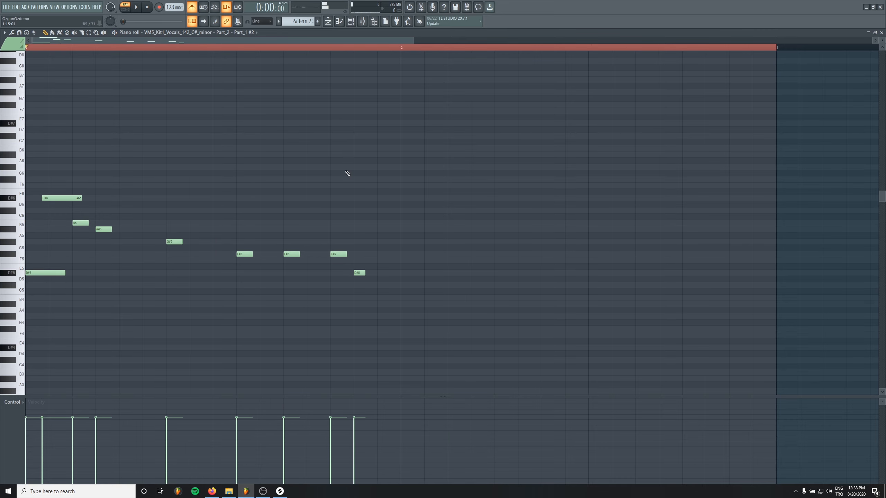
Open the vocal chop channel's settings and compare playback with portamento off and with mono mode off.
left_click(351, 20)
left_click(451, 342)
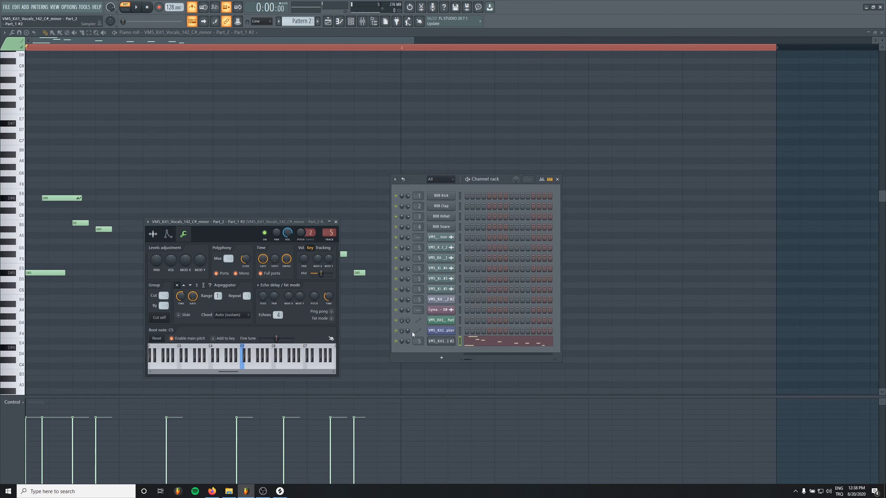
key("space")
left_click(222, 275)
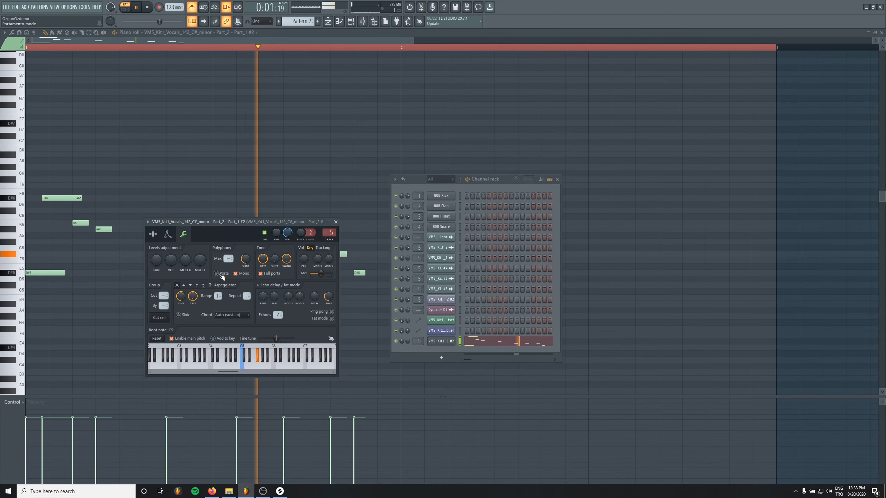
key("space")
left_click(221, 275)
key("space")
left_click(243, 273)
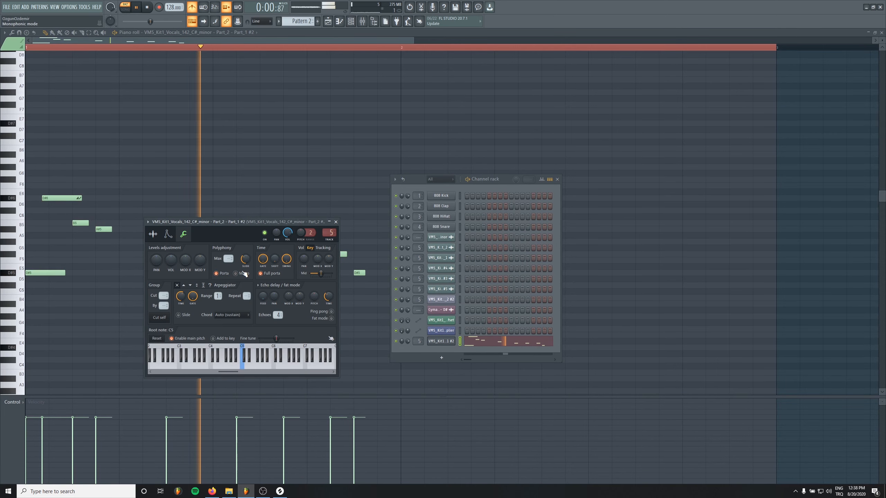
key("space")
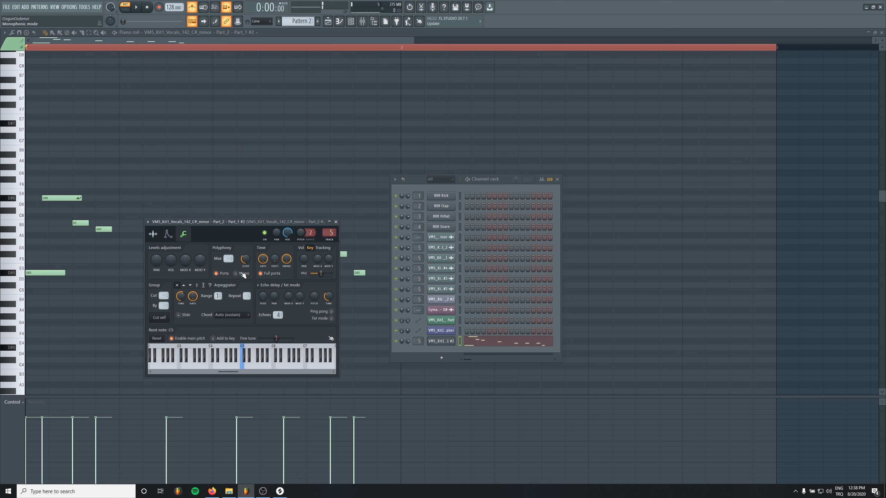
Review the sampler channel's envelope, miscellaneous and sample settings, and play the melody.
left_click_drag(247, 221, 207, 218)
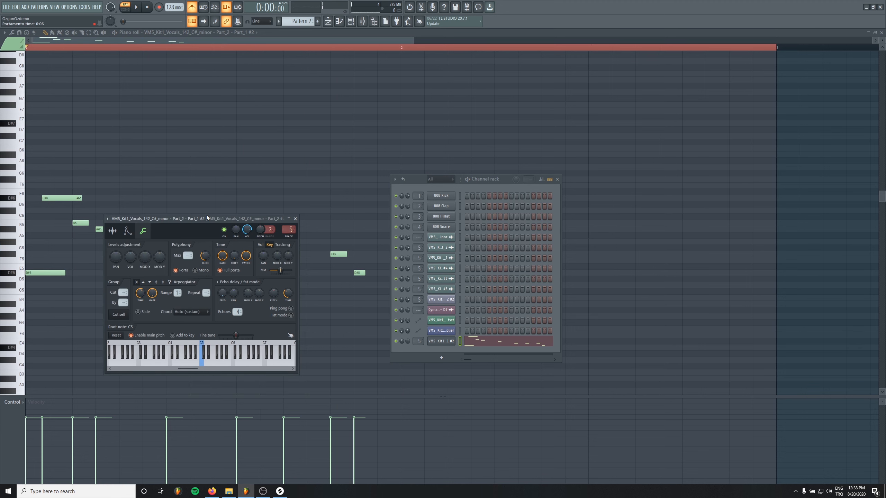
left_click(126, 233)
left_click(143, 231)
left_click_drag(182, 230, 248, 286)
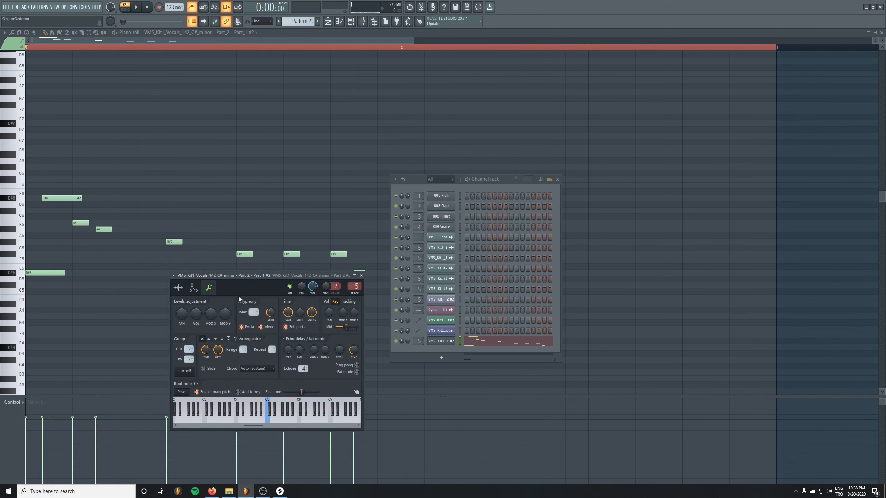
left_click(178, 288)
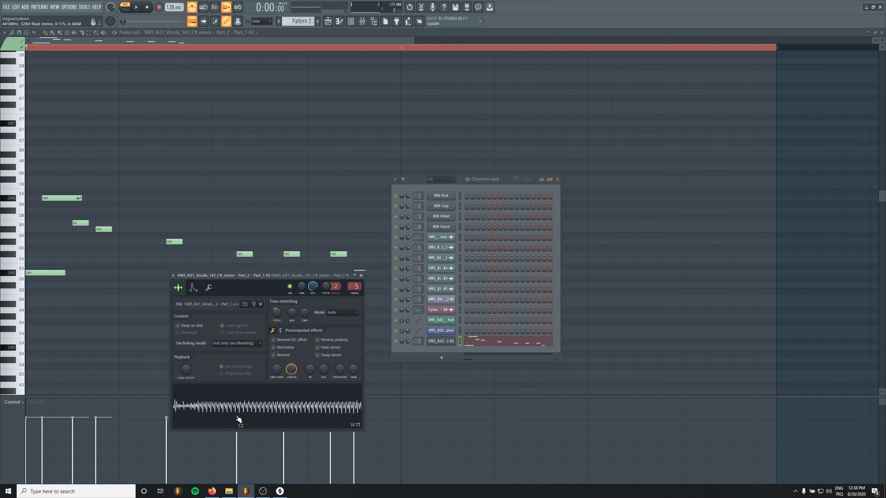
key("space")
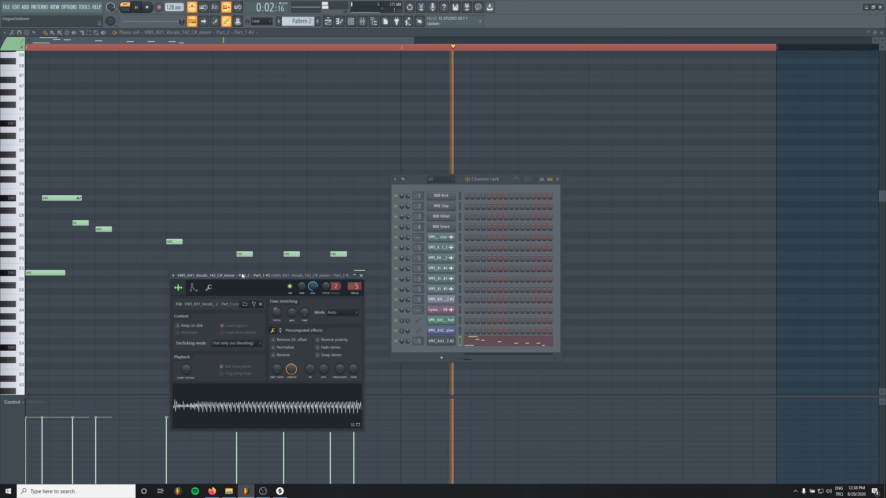
key("space")
left_click_drag(266, 275, 223, 259)
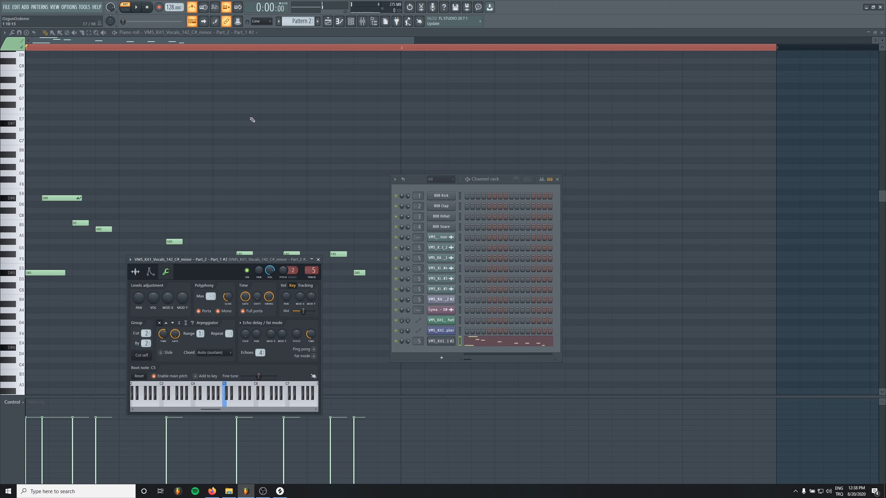
Duplicate the whole bar 1 melody into bar 2, clear the selection and play both bars.
key("ctrl+a")
key("ctrl+b")
key("shift+Right")
key("shift+Right")
key("shift+Right")
key("shift+Right")
key("shift+Right")
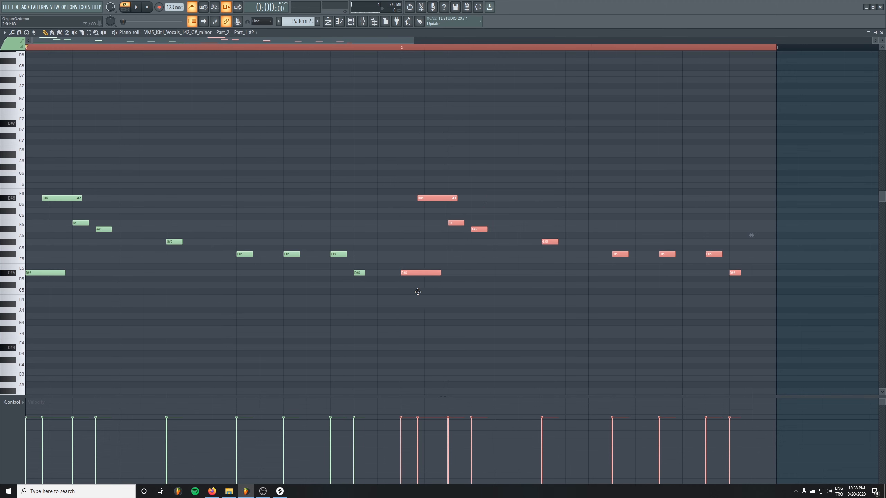
scroll(180, 345, "down", 3)
left_click(321, 356)
key("space")
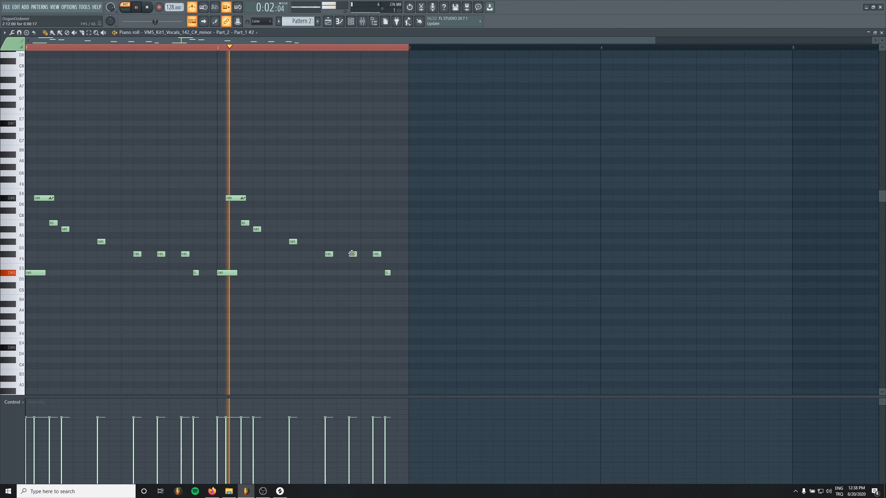
In bar 2, raise the second F#5 to G#5 and replace the third F#5 with a short A#5.
left_click_drag(352, 254, 350, 240)
left_click(377, 230)
right_click(377, 254)
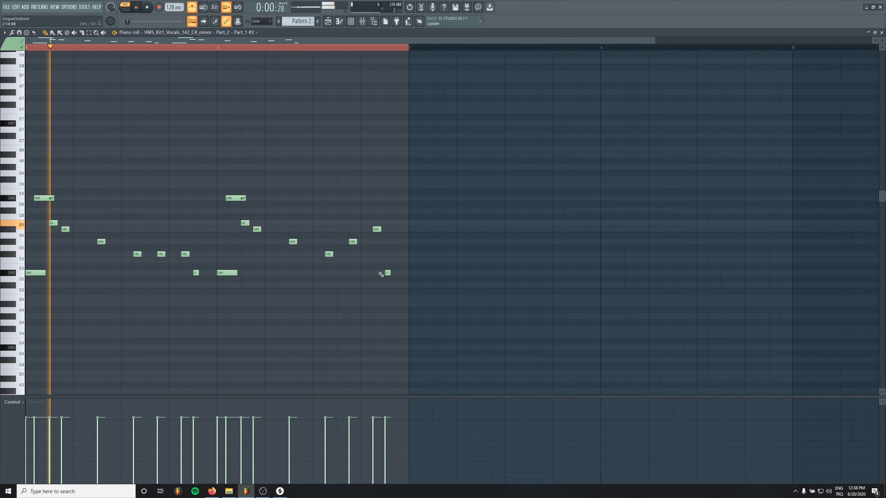
Replace the closing D#5 of bar 1 with a longer G#5 reaching almost to bar 2.
right_click(196, 273)
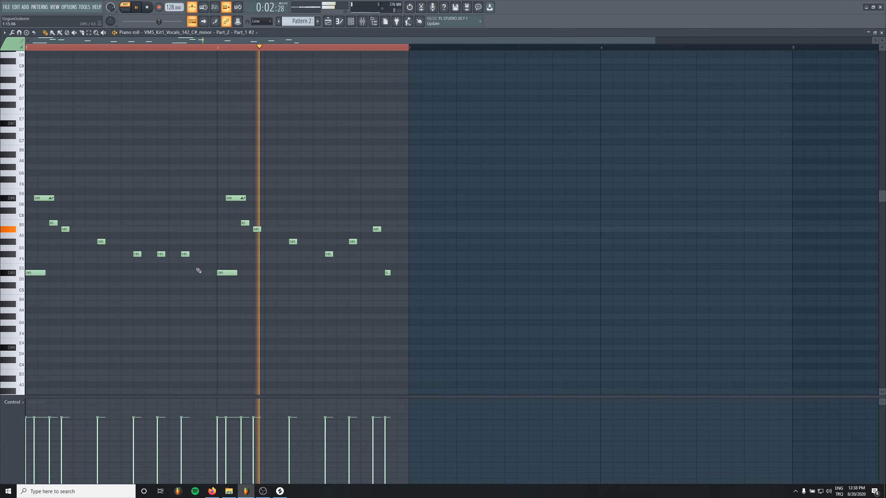
left_click(197, 242)
left_click_drag(201, 242, 214, 242)
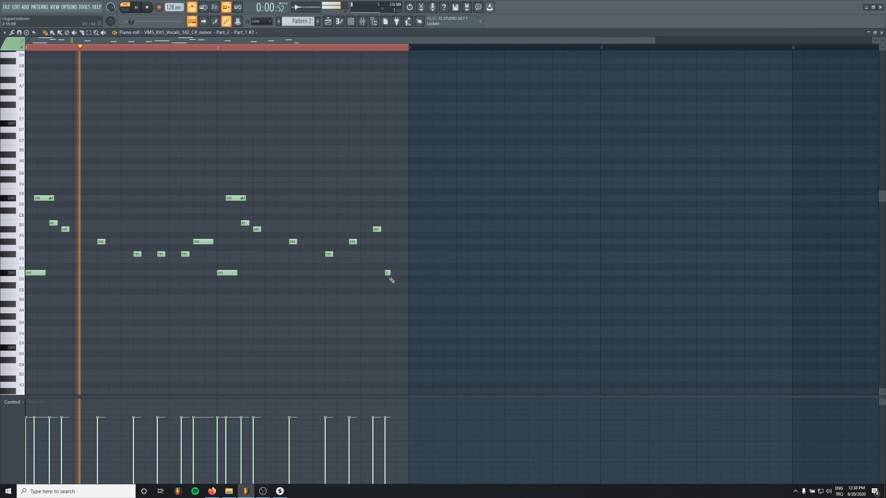
Lengthen the closing D#5 of bar 2, keeping its original start, and shorten the A#5 before it.
left_click_drag(390, 273, 403, 273)
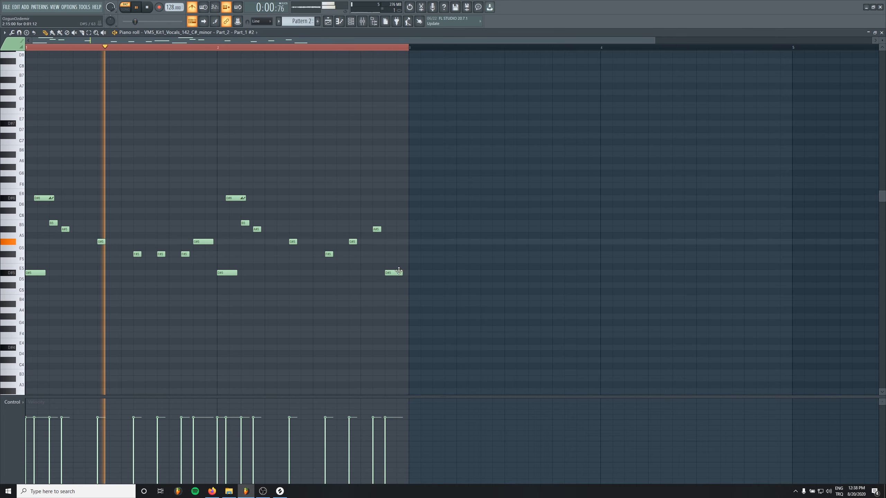
left_click_drag(393, 273, 396, 273)
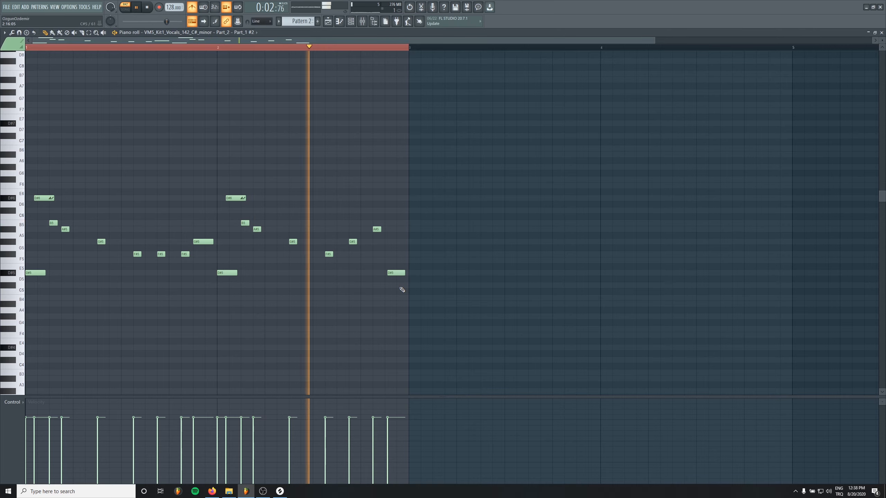
right_click(389, 274)
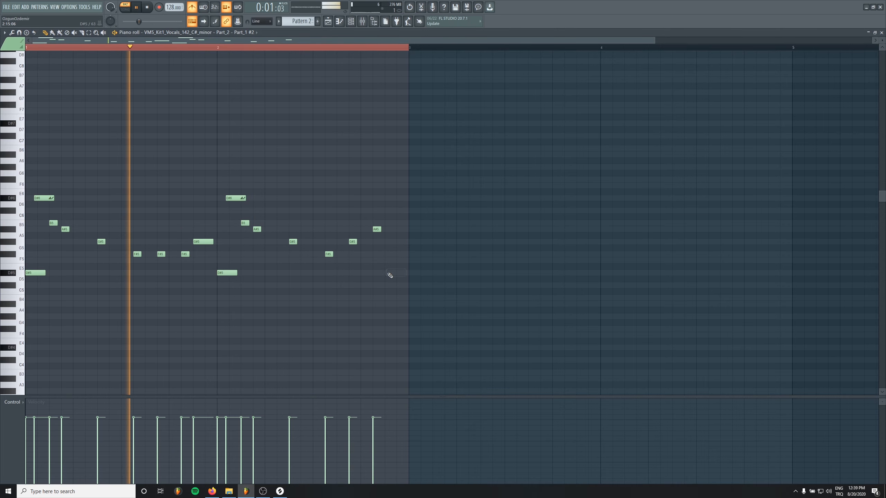
left_click(388, 273)
left_click_drag(381, 230, 378, 229)
left_click(470, 323)
right_click(471, 325)
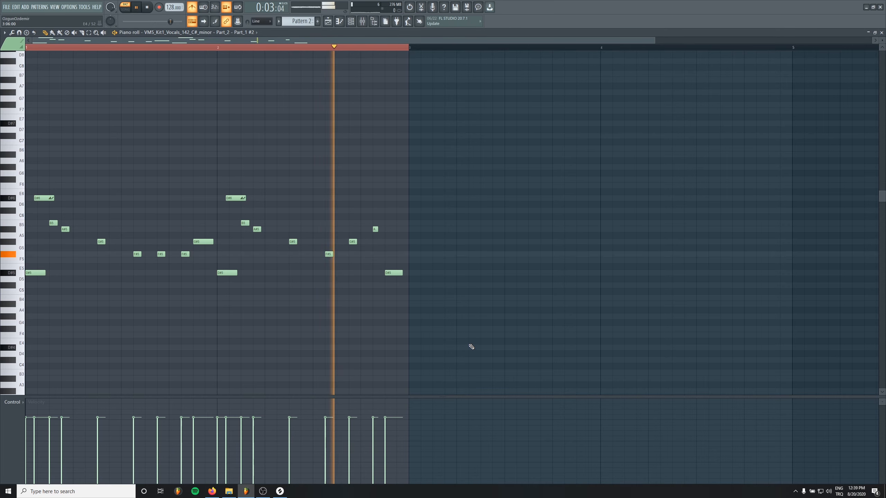
scroll(411, 321, "up", 4)
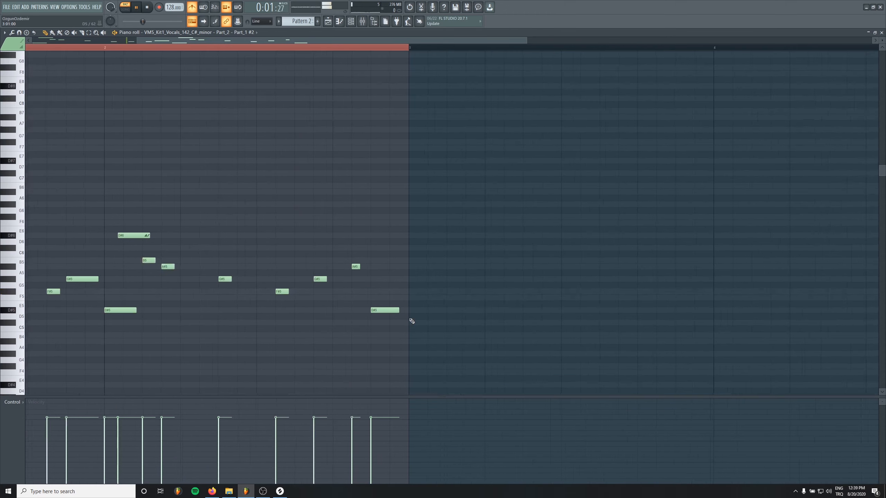
key("space")
Go to the playlist, solo Track 4 briefly, solo Track 8 again and open the settings of its vocal chop clip.
left_click_drag(423, 232, 433, 185)
scroll(424, 196, "down", 3)
scroll(483, 305, "down", 3)
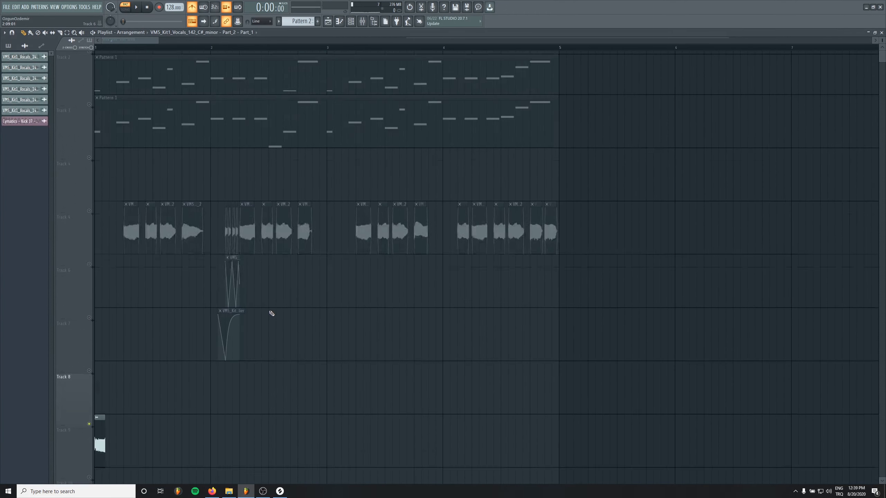
scroll(270, 313, "down", 4)
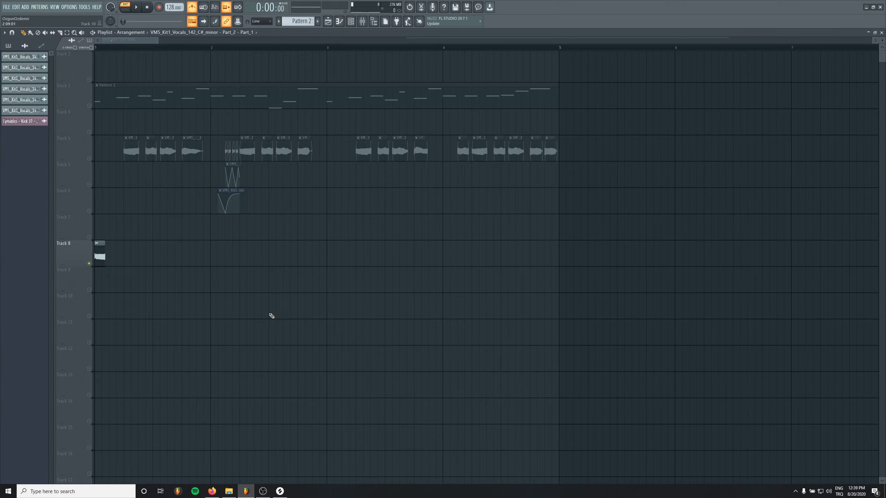
right_click(92, 108)
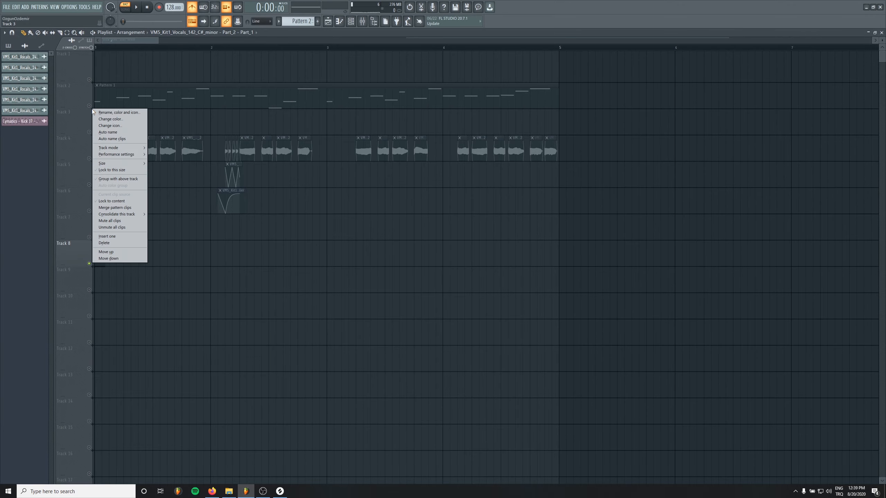
right_click(92, 107)
right_click(89, 158)
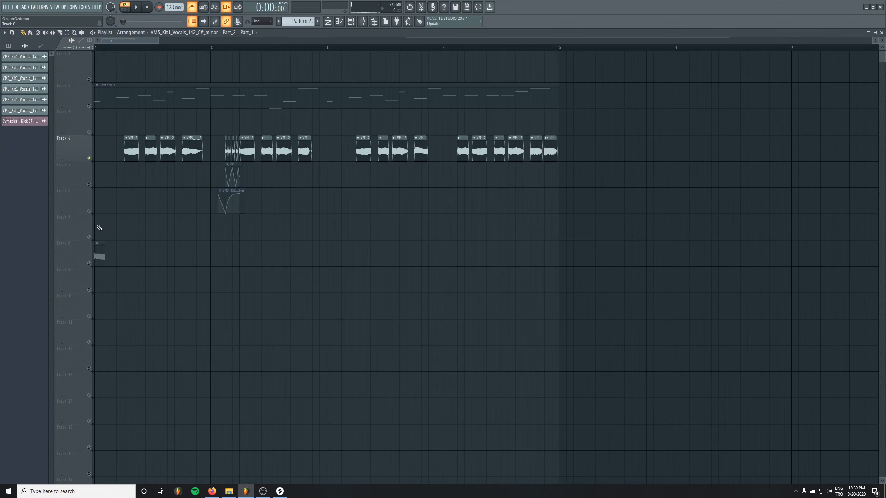
right_click(89, 263)
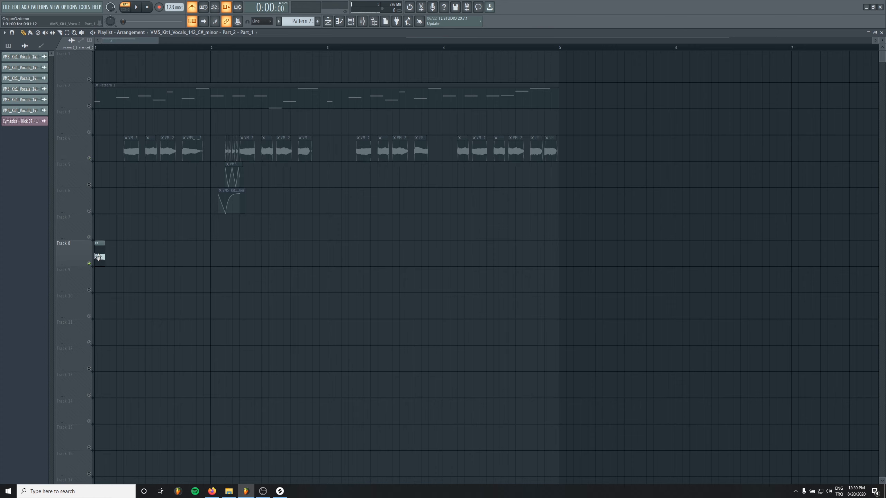
double_click(97, 257)
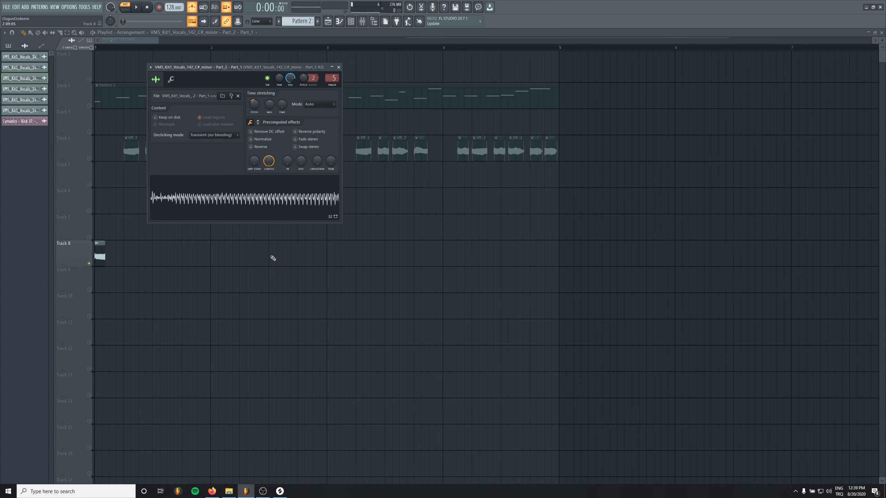